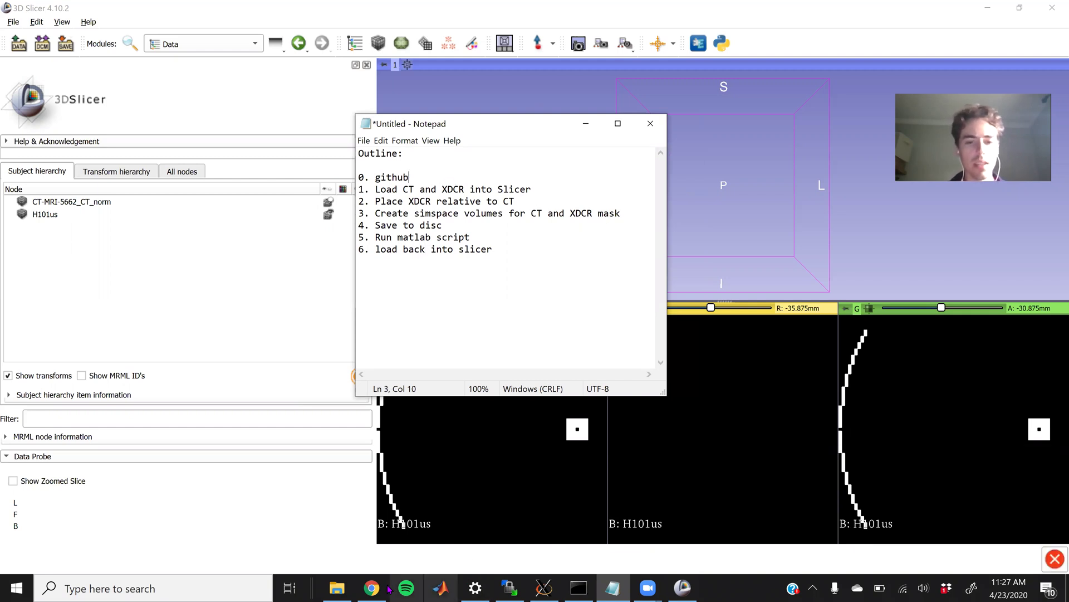
Switch to Chrome, review the SLICER_KWAVE repository's script files and README on GitHub, and minimize the browser
click(1045, 491)
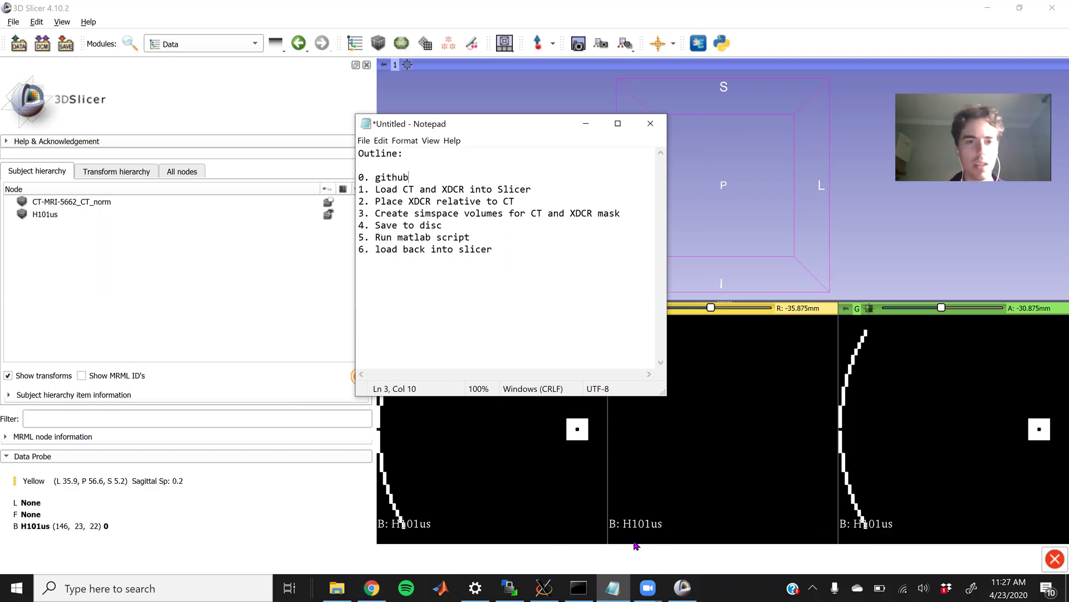
click(383, 586)
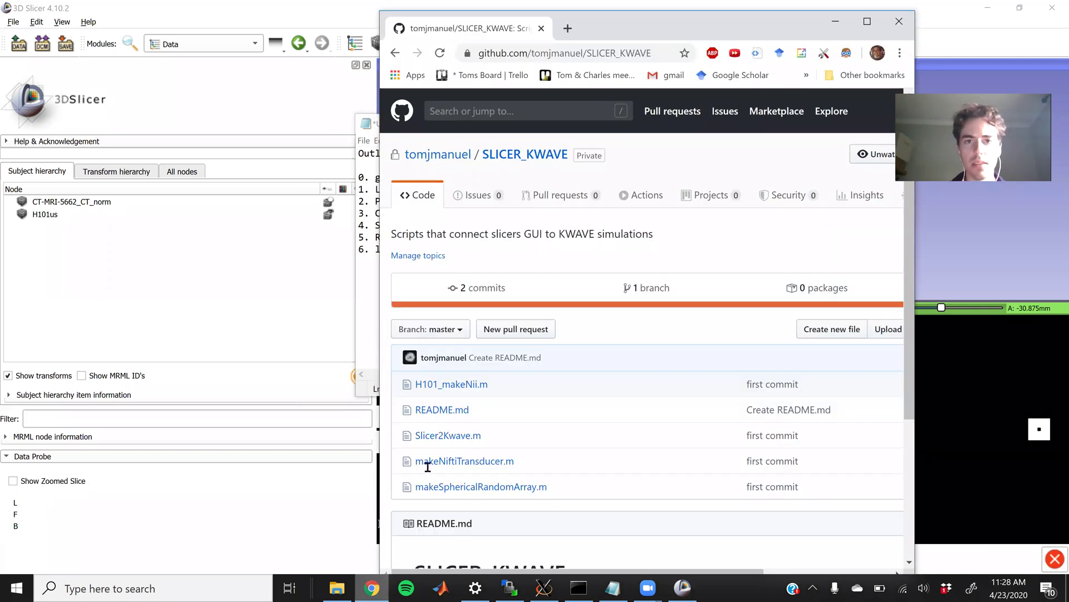
mouse_move(448, 158)
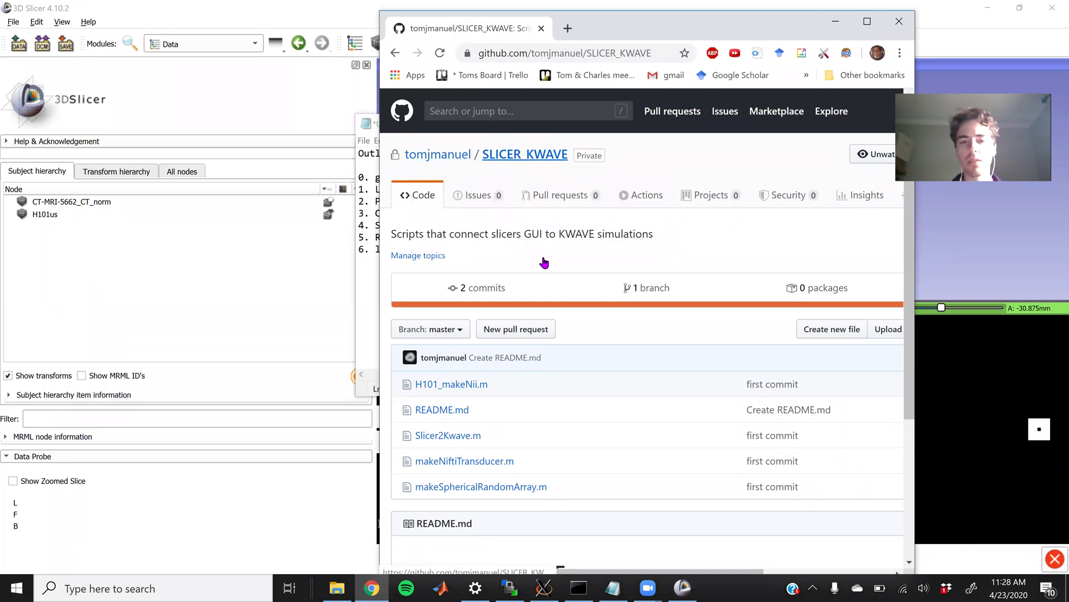
scroll(502, 382, down, 2)
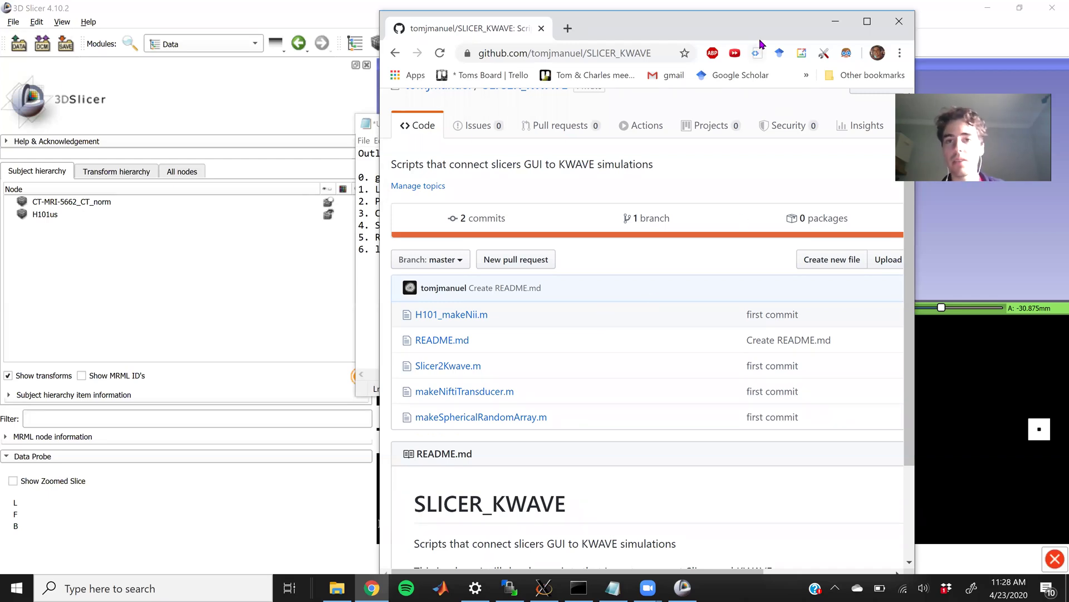
drag(731, 27, 669, 27)
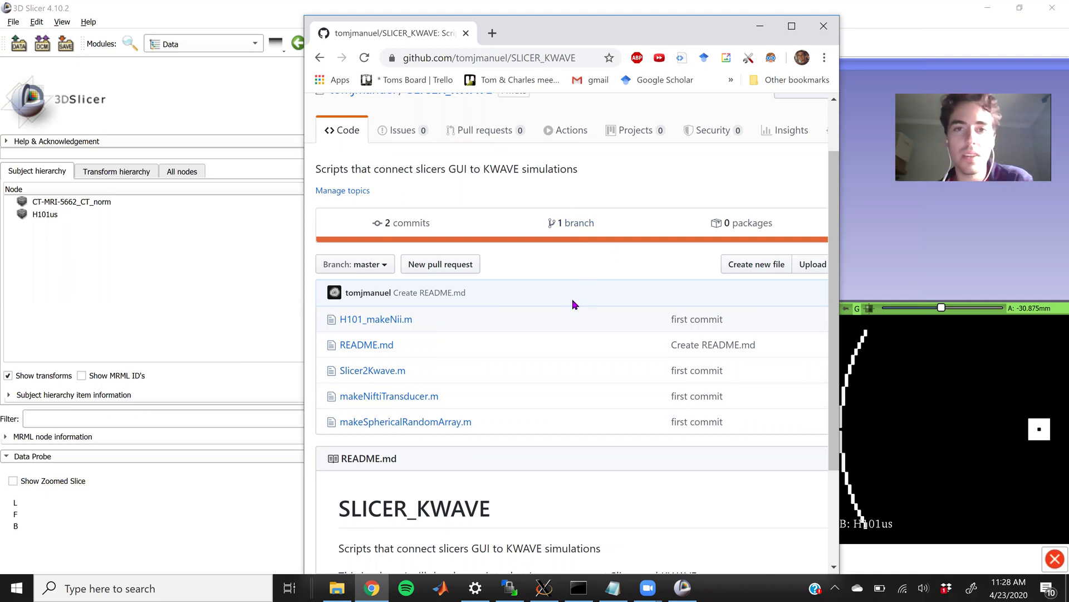
click(761, 29)
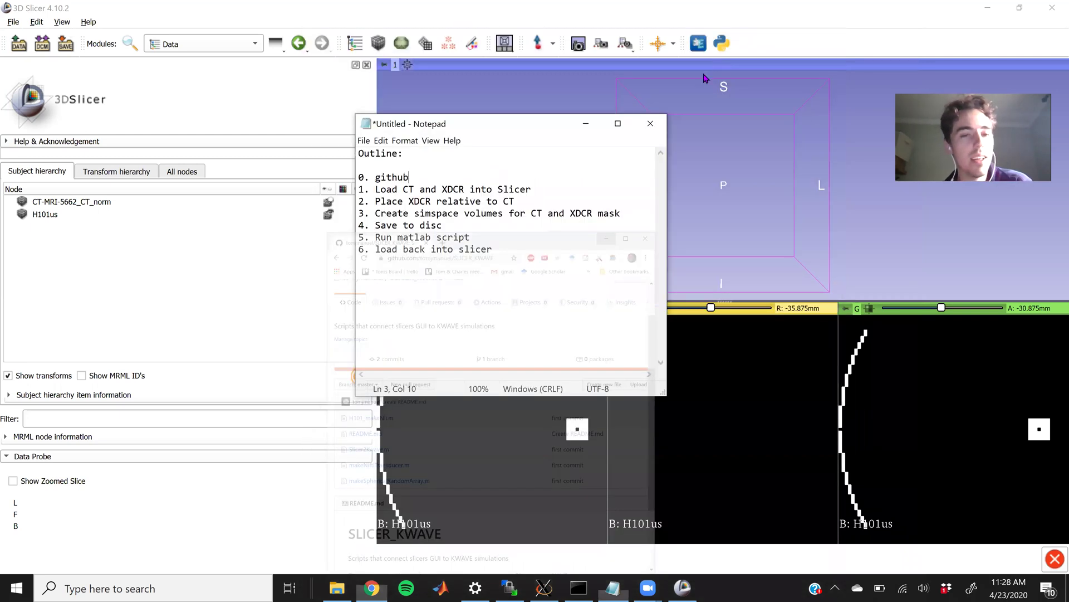
Read through the numbered workflow outline in Notepad, from loading the CT and XDCR to loading results back, and minimize it
click(548, 190)
double_click(390, 191)
click(471, 272)
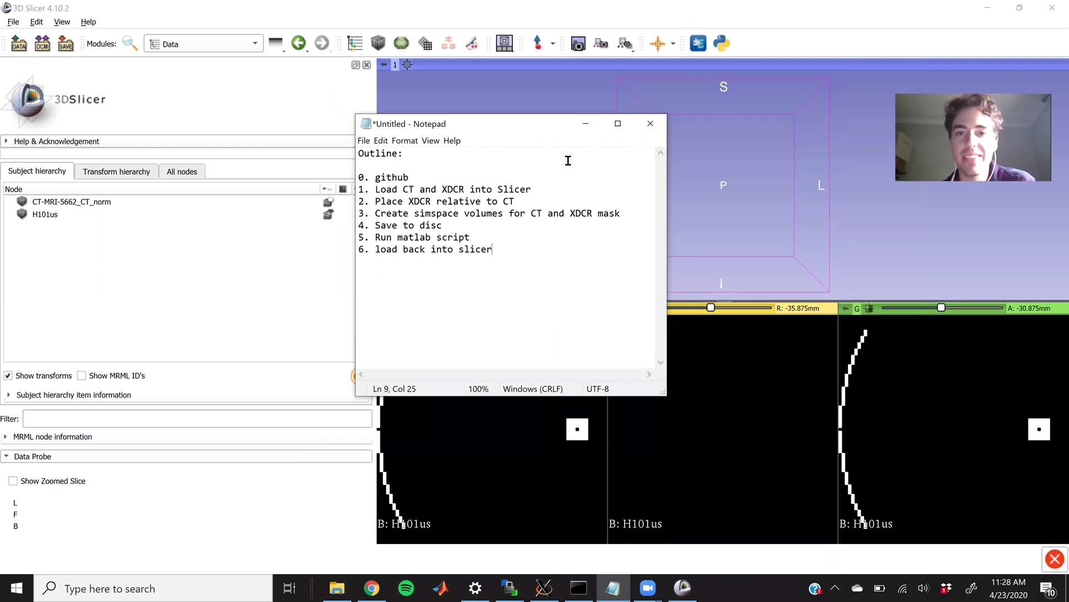
click(586, 124)
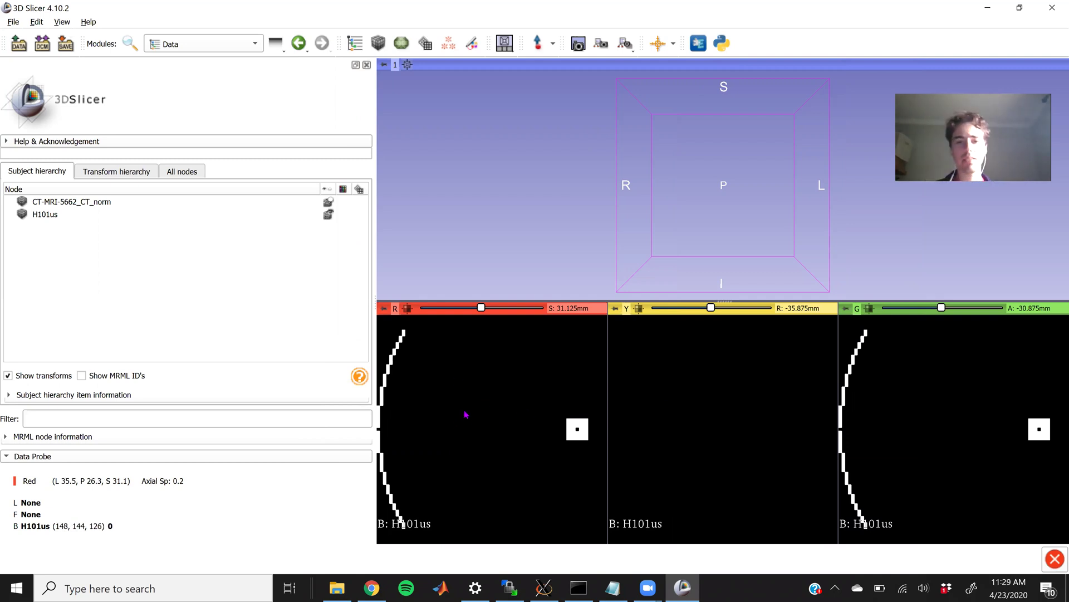
Show the axial slice in the 3D view and display CT-MRI-5662_CT_norm in all three slice views, fitted to the views
mouse_move(482, 308)
mouse_down()
mouse_move(455, 310)
mouse_move(494, 309)
mouse_move(479, 325)
mouse_up()
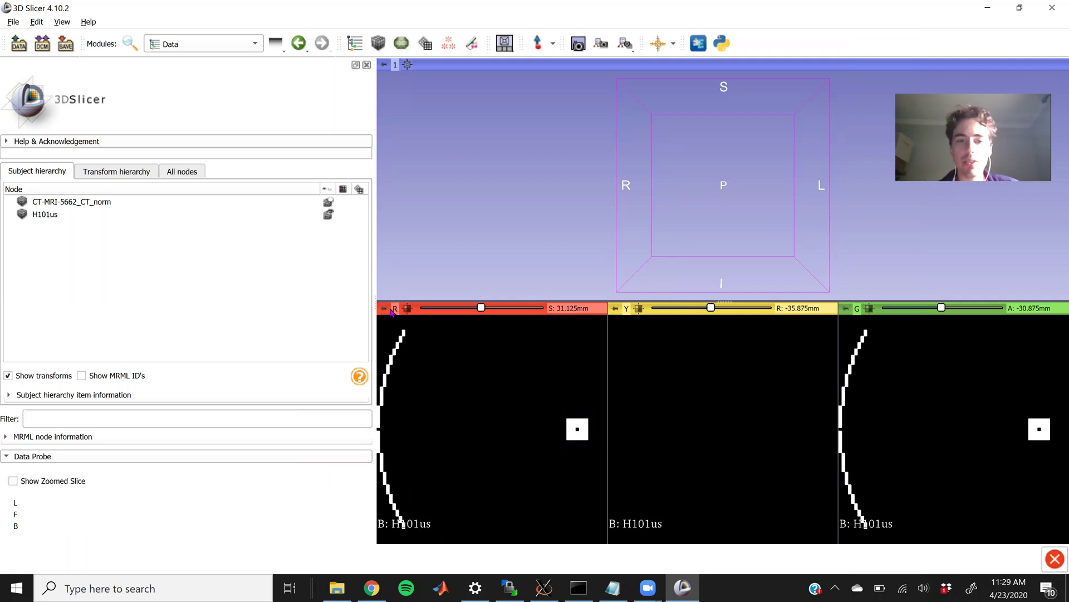
mouse_move(392, 311)
click(427, 328)
click(408, 327)
click(543, 329)
click(586, 362)
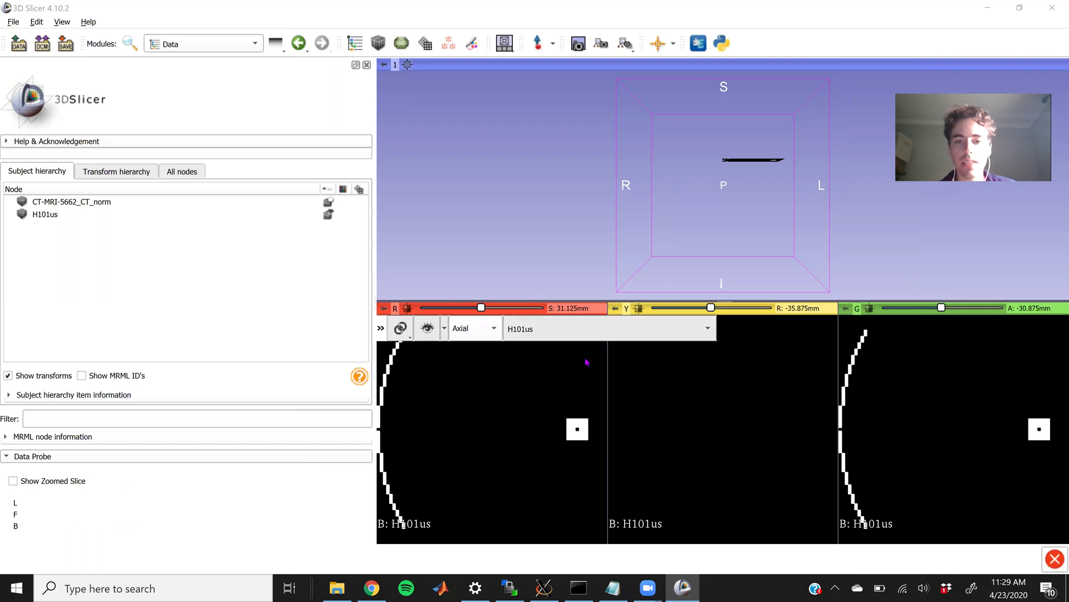
click(407, 308)
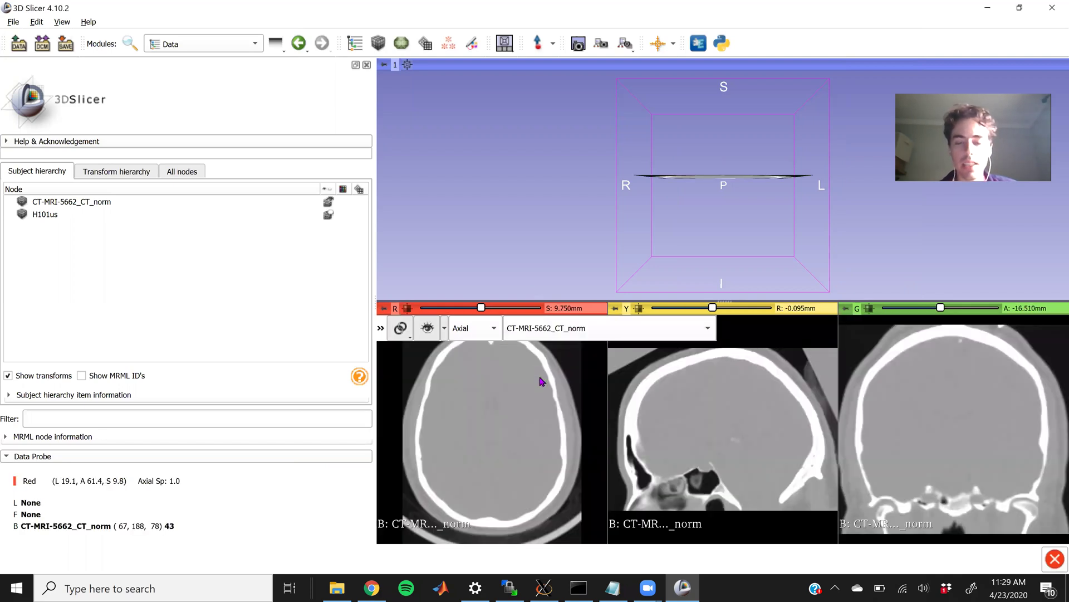
Move the axial slice to S 4.750 mm and the sagittal slice to R 4.905 mm, with CT-MRI-5662_CT_norm as displayed volume
drag(481, 308, 477, 308)
mouse_move(388, 311)
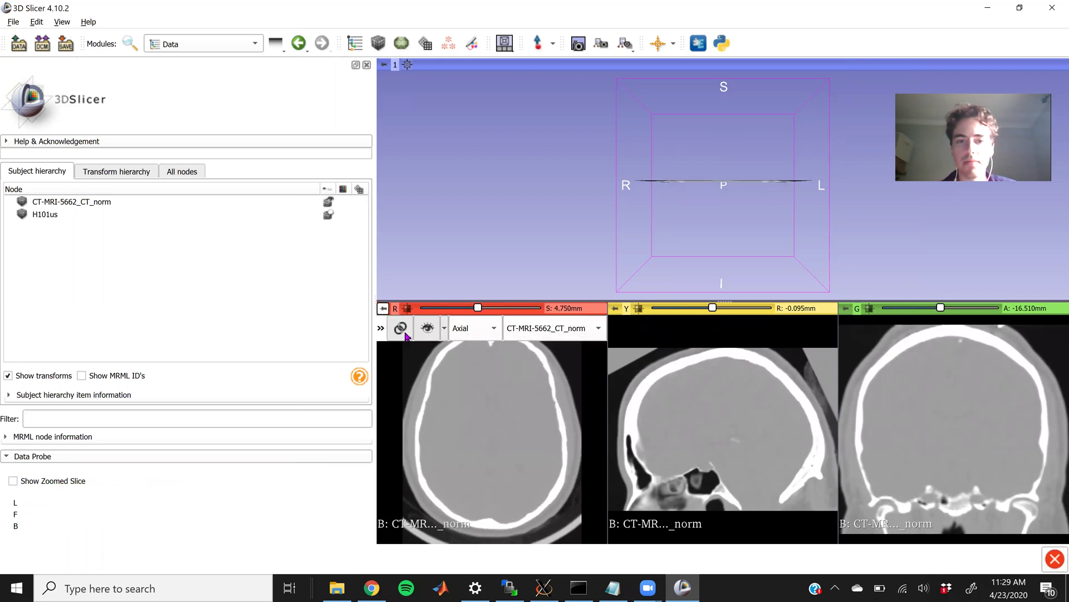
click(525, 331)
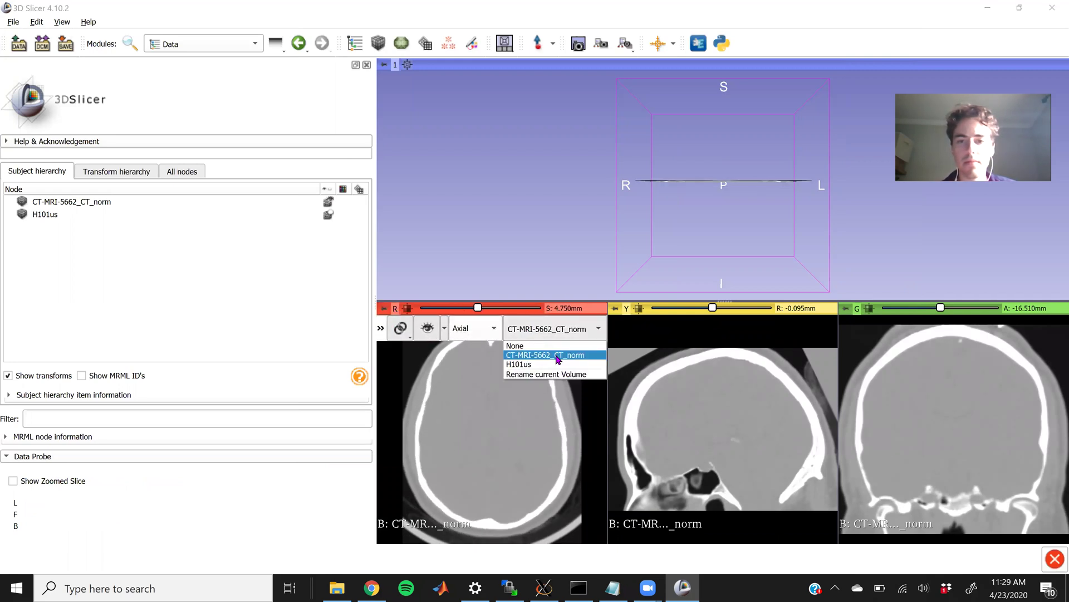
click(552, 351)
drag(712, 308, 700, 274)
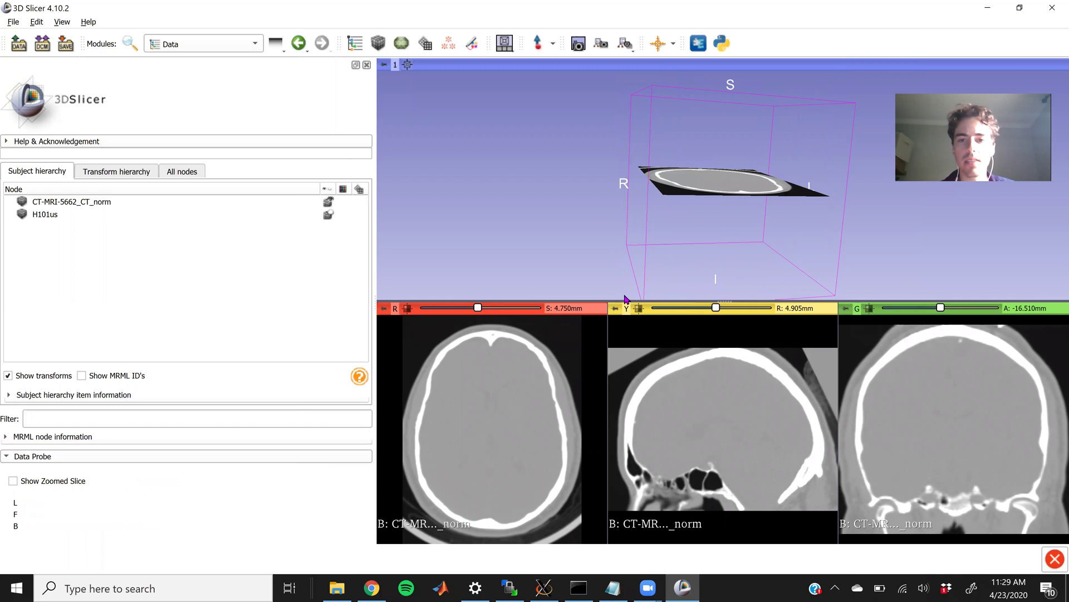
Show the sagittal and coronal CT slices in the 3D view together with the axial slice
mouse_move(615, 308)
click(660, 329)
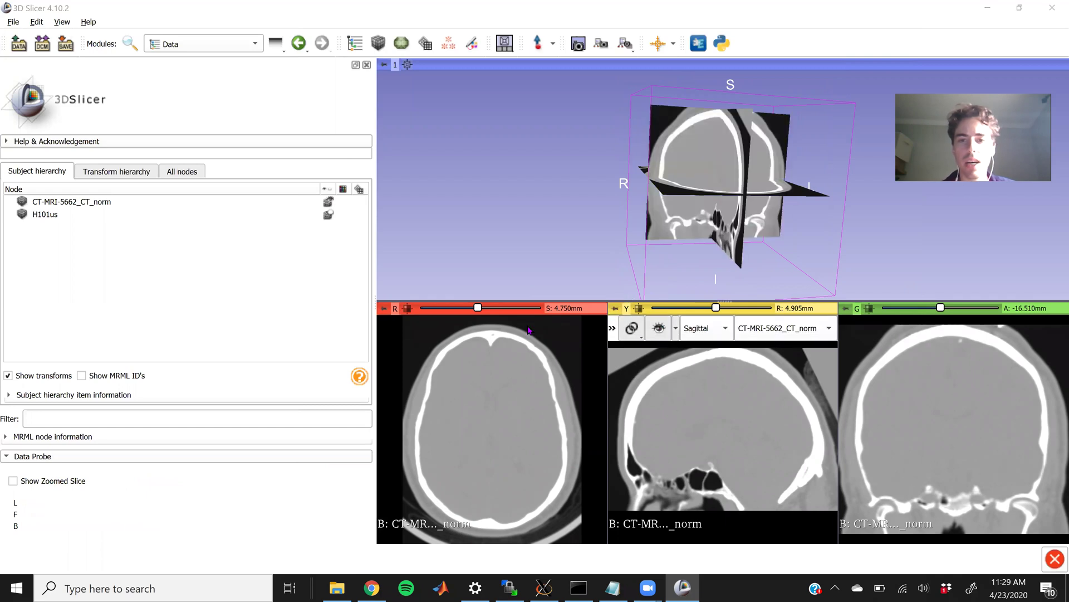
mouse_move(390, 310)
click(427, 328)
click(427, 327)
drag(502, 229, 590, 241)
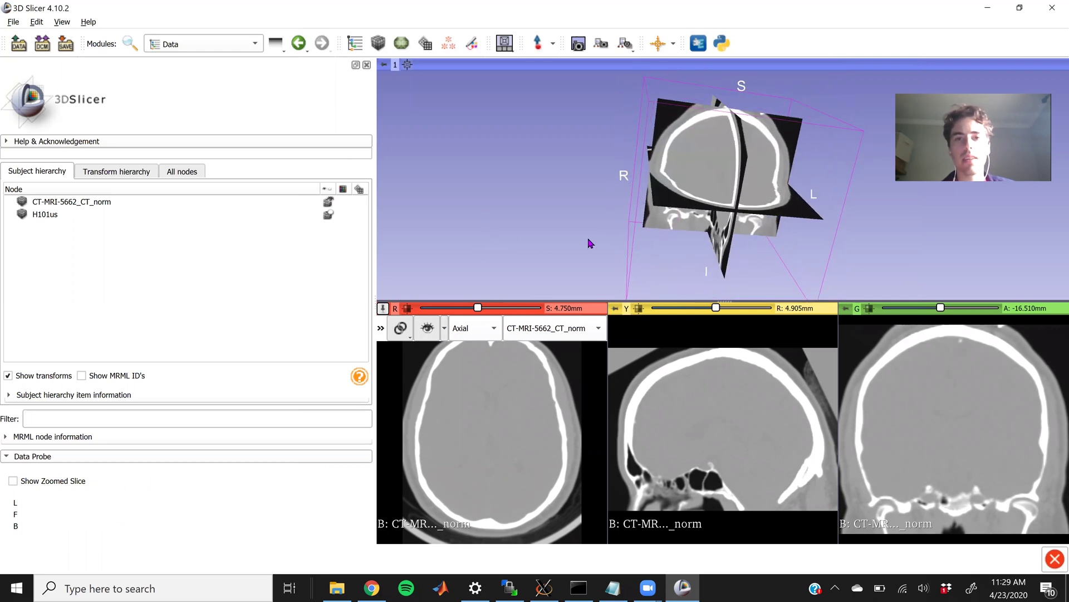
drag(800, 249, 588, 252)
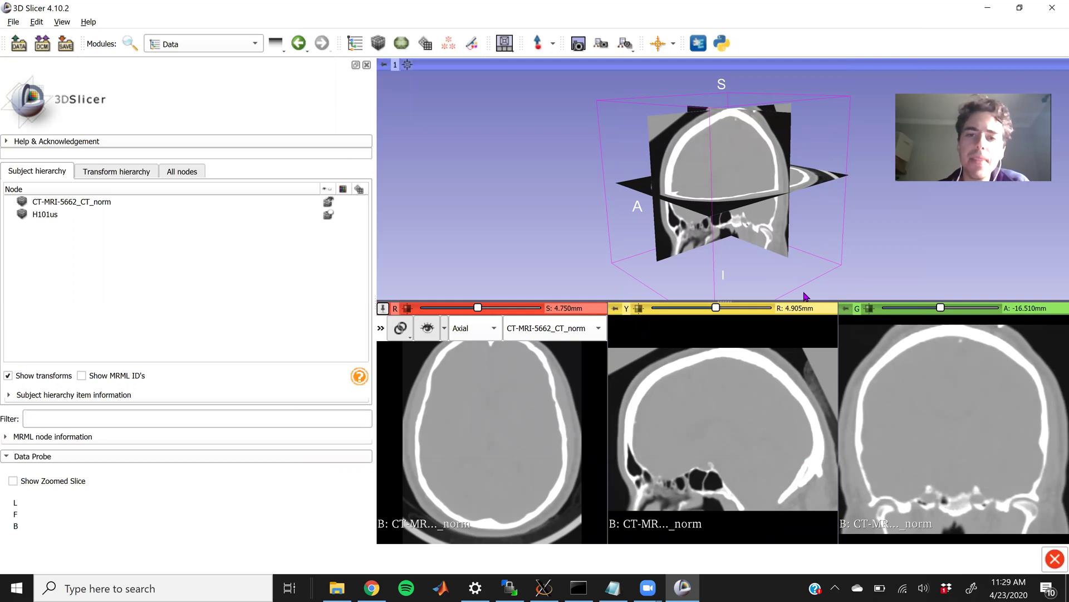
mouse_move(817, 229)
mouse_down()
mouse_move(800, 248)
mouse_move(813, 238)
mouse_up()
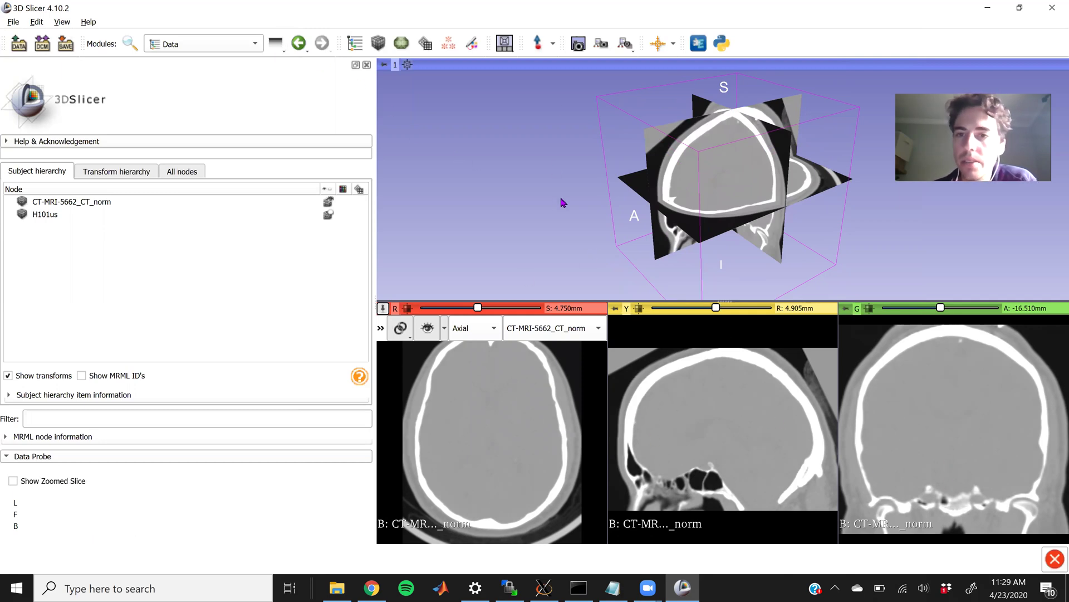
Display the H101us transducer volume in the 3D view using the Volume Rendering module
click(251, 45)
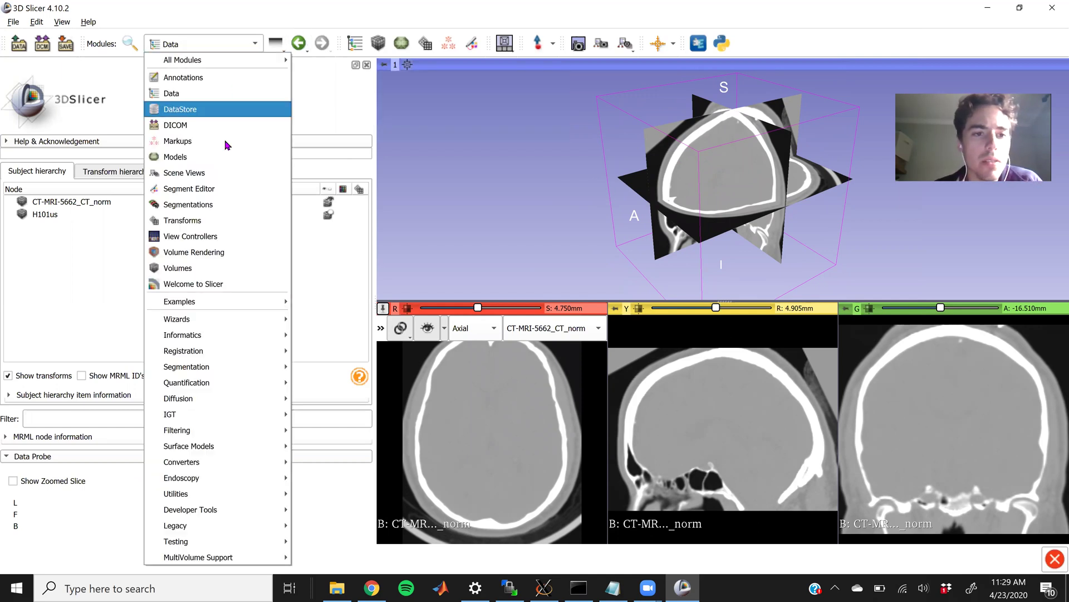
click(222, 250)
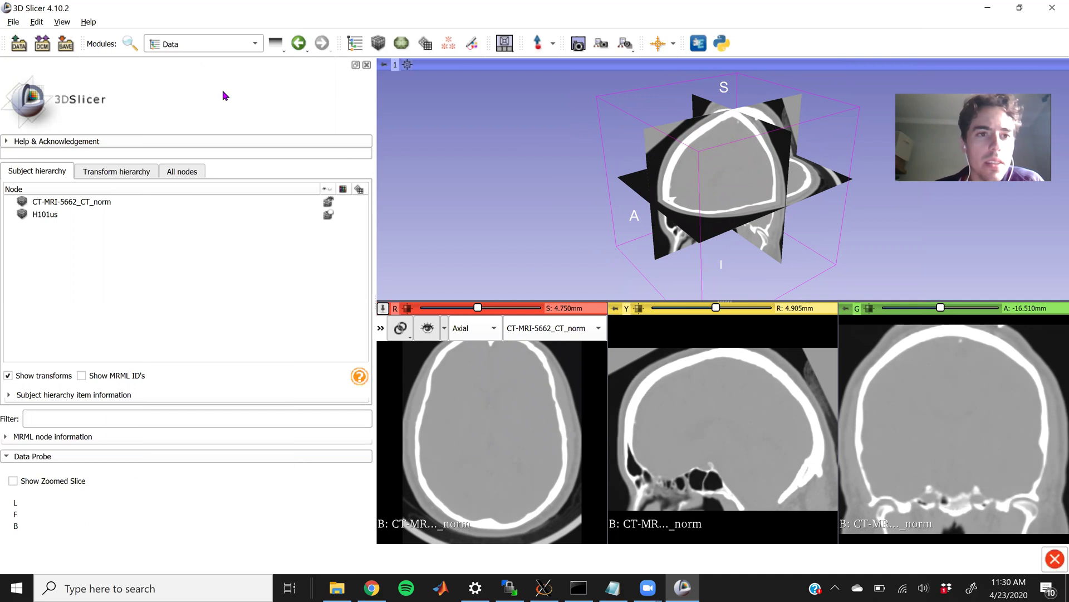
click(156, 172)
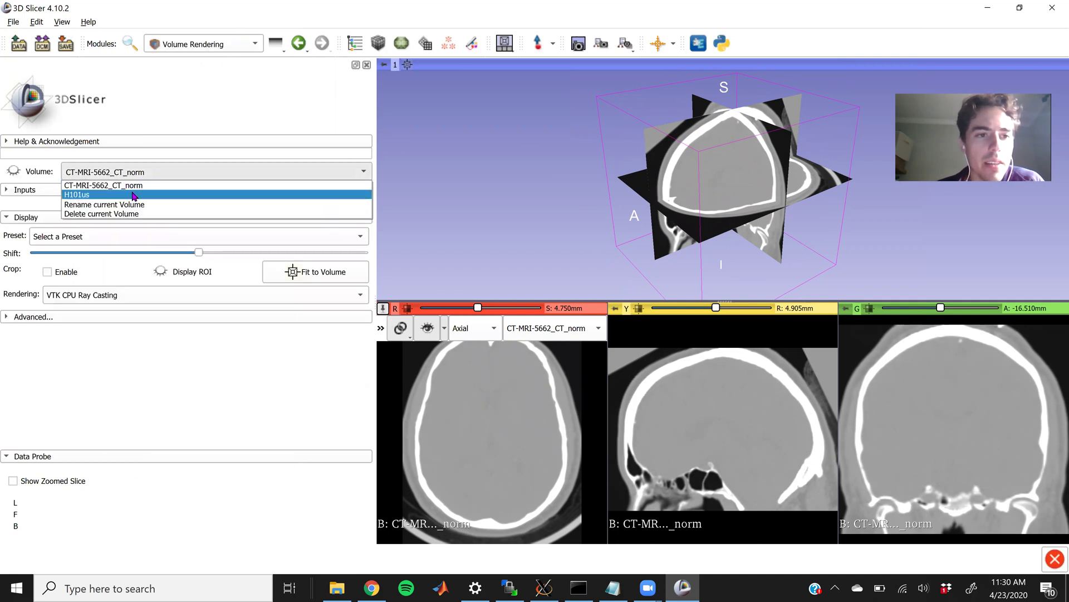
click(133, 188)
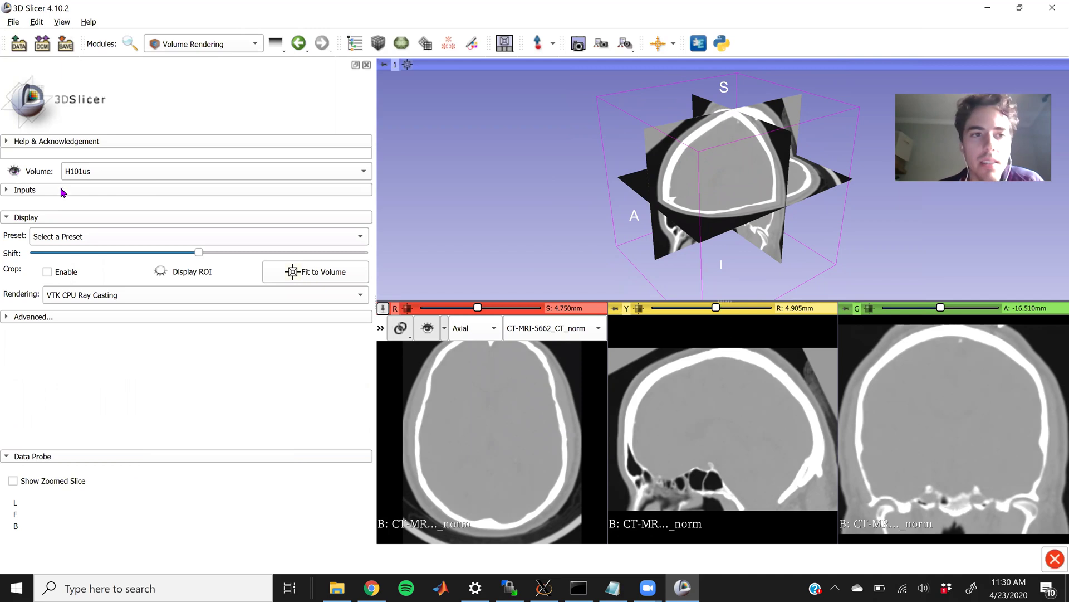
drag(765, 267, 746, 225)
drag(814, 218, 858, 231)
drag(768, 238, 967, 234)
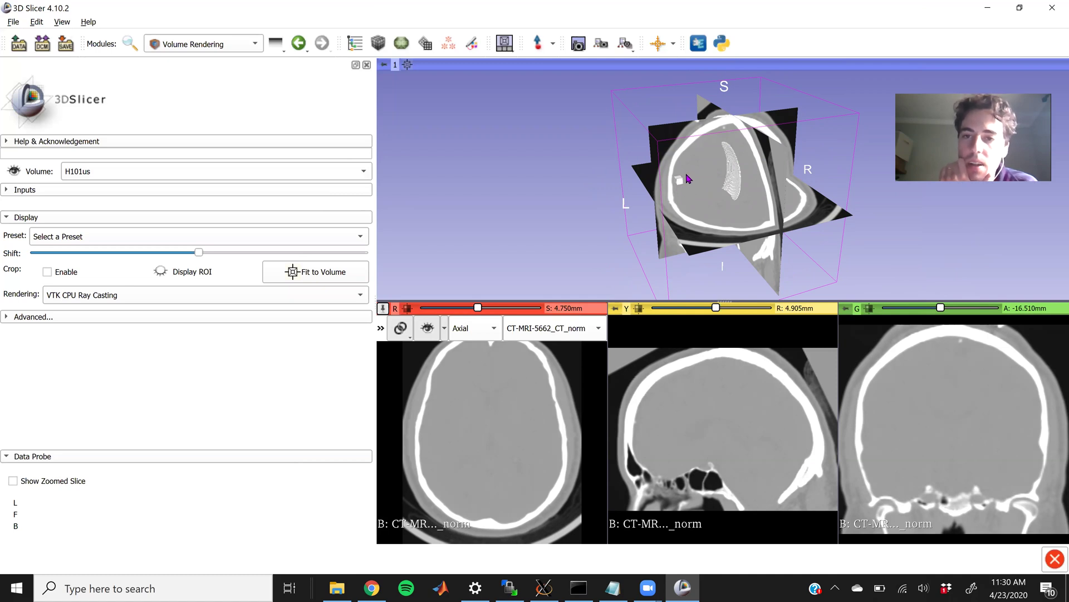
click(355, 174)
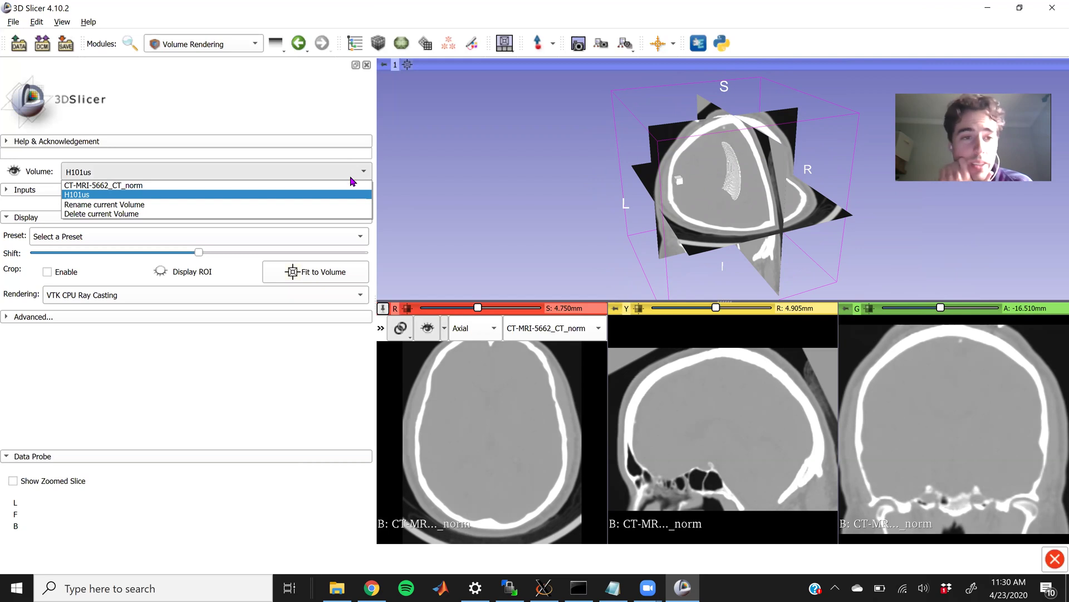
click(353, 177)
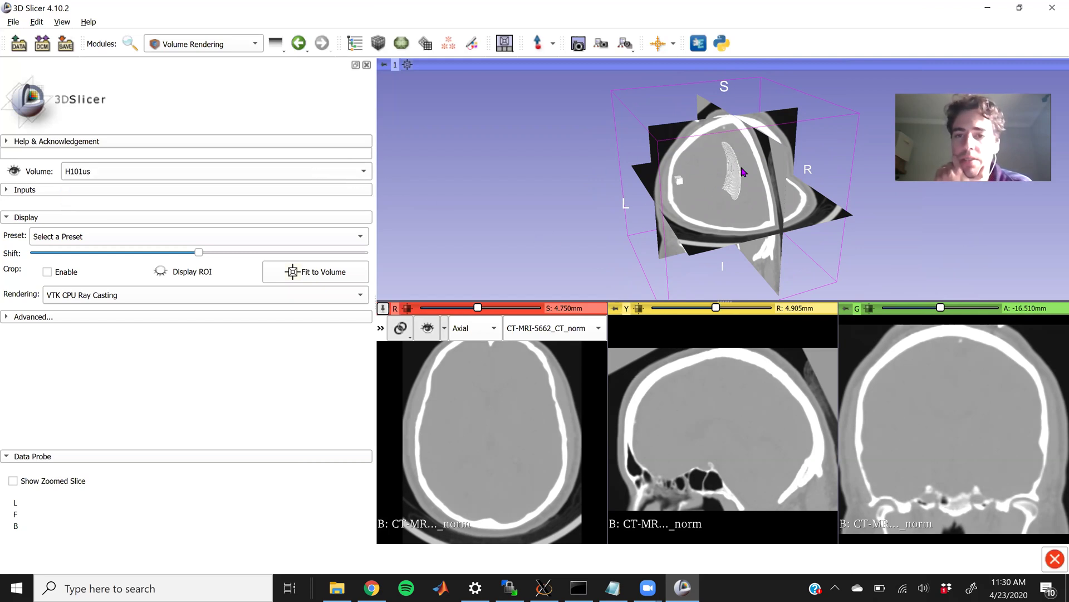
Create a new linear transform named Tt in the Transforms module
click(255, 44)
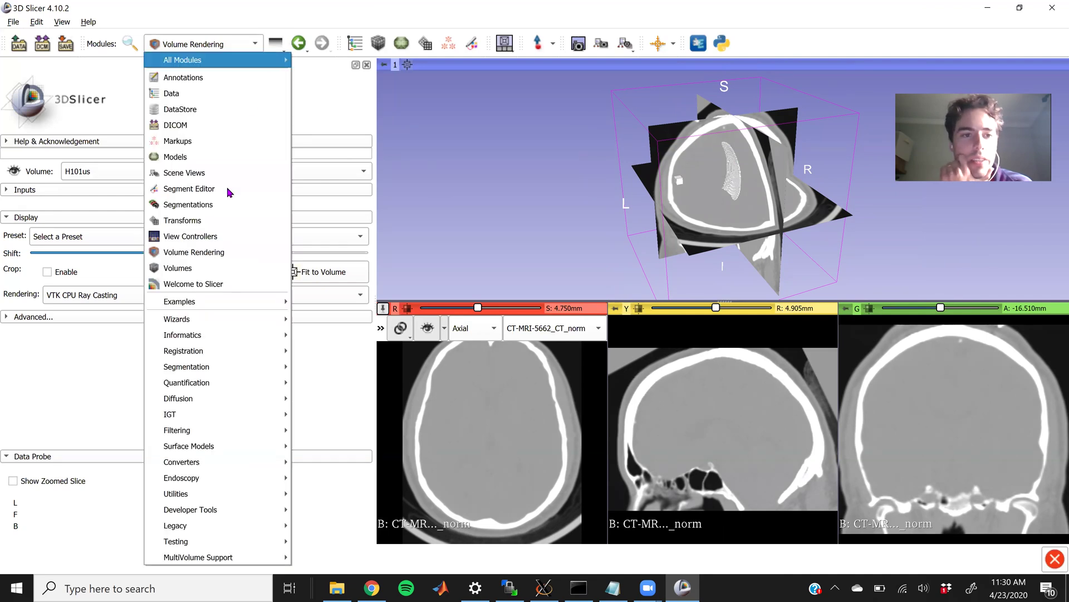
click(215, 220)
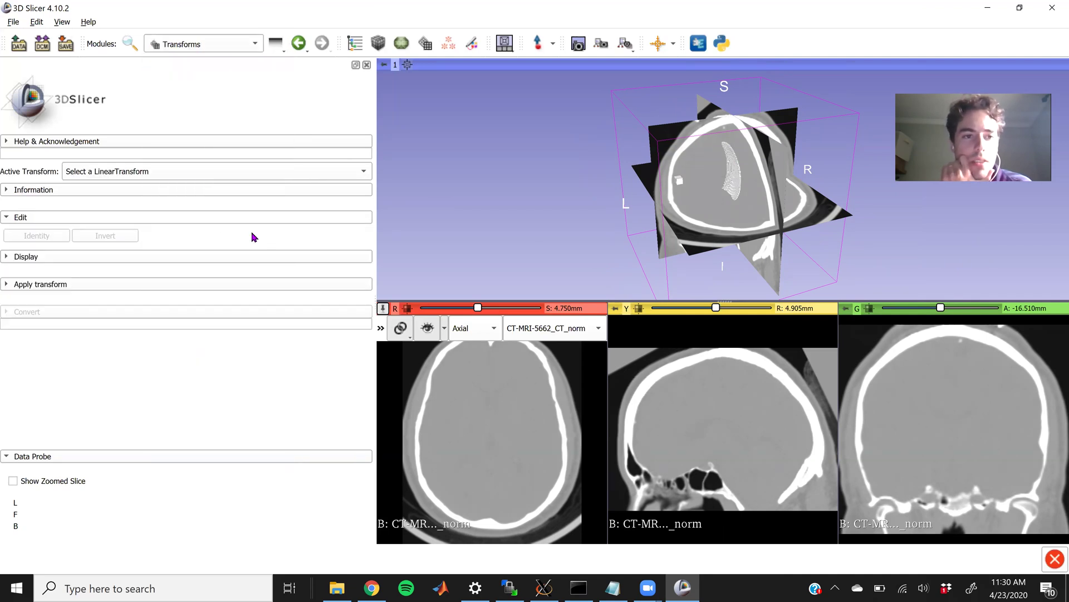
click(285, 172)
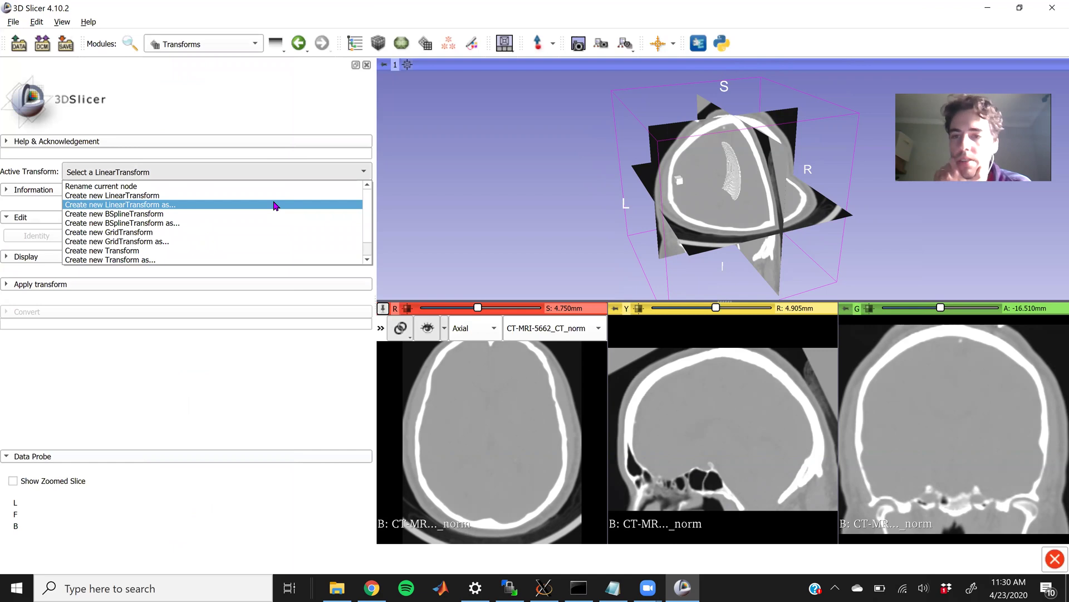
click(273, 205)
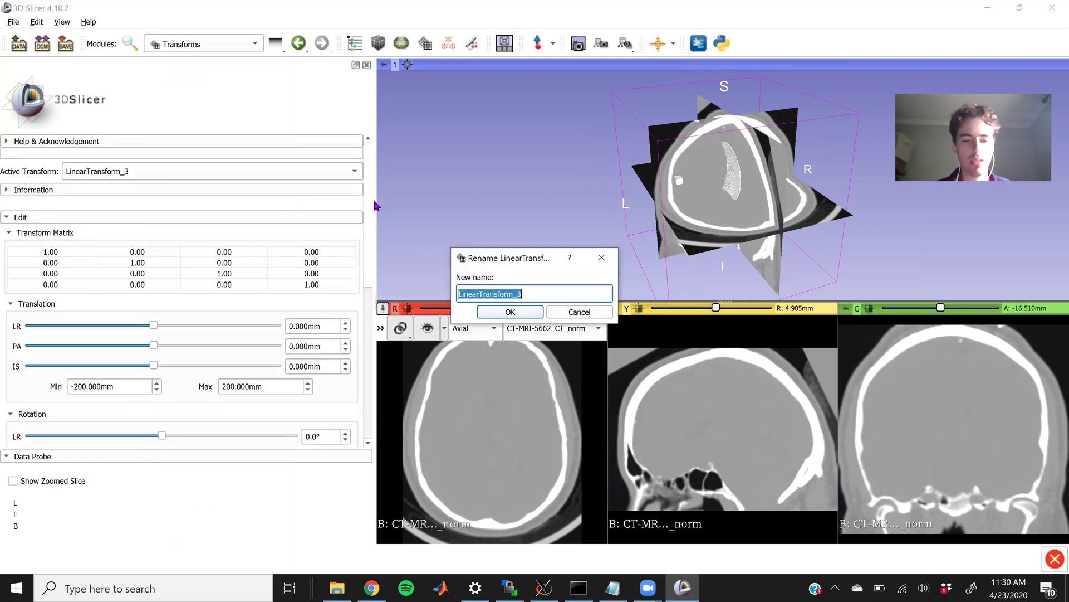
text(Tt)
key(Return)
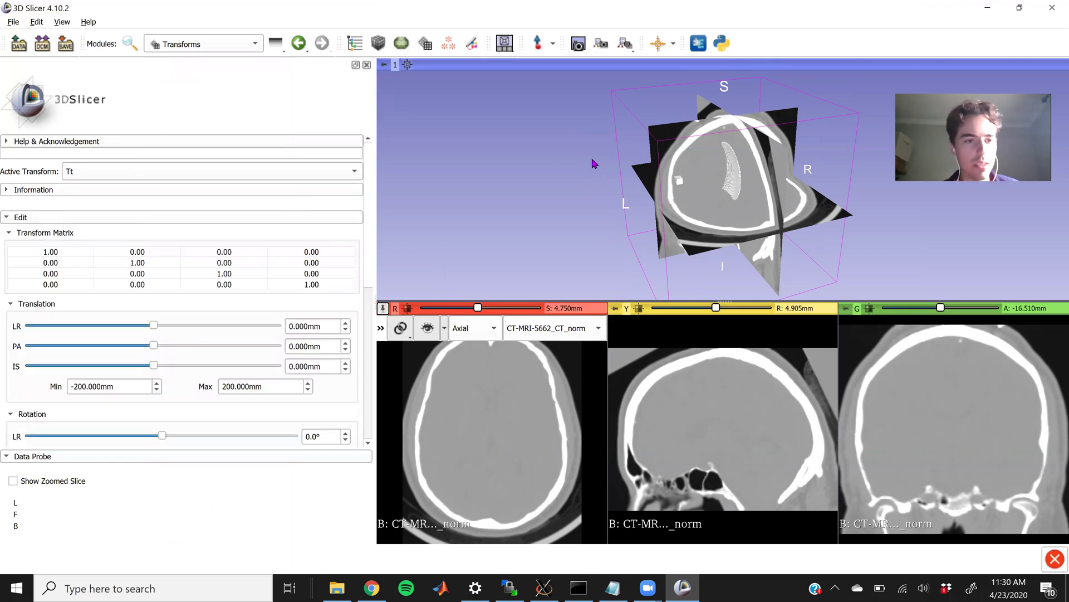
Apply the Tt transform to the H101us volume
scroll(250, 330, down, 2)
scroll(248, 331, down, 8)
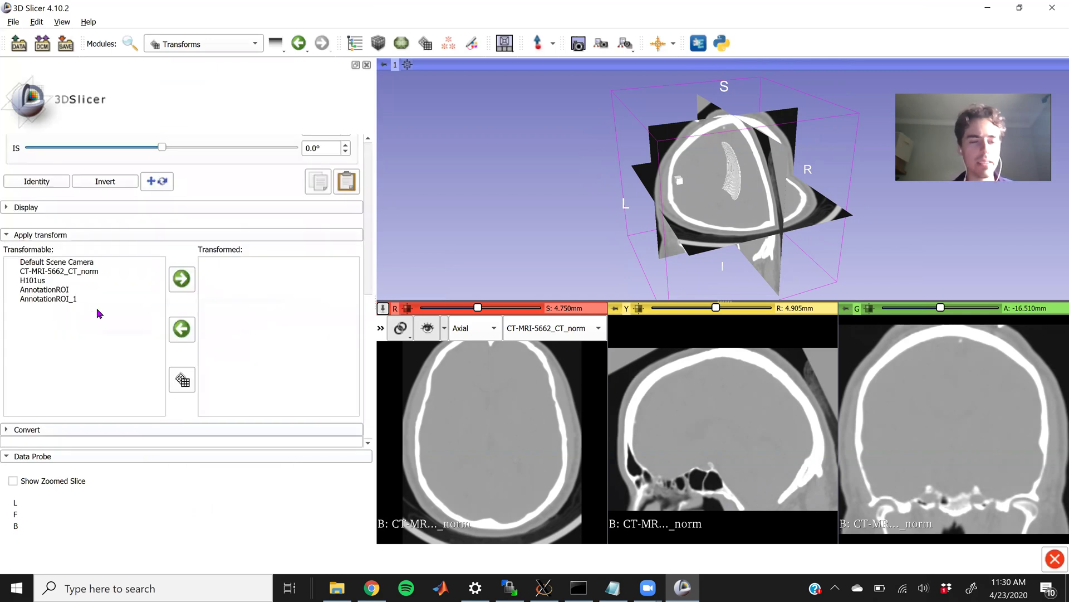
click(40, 281)
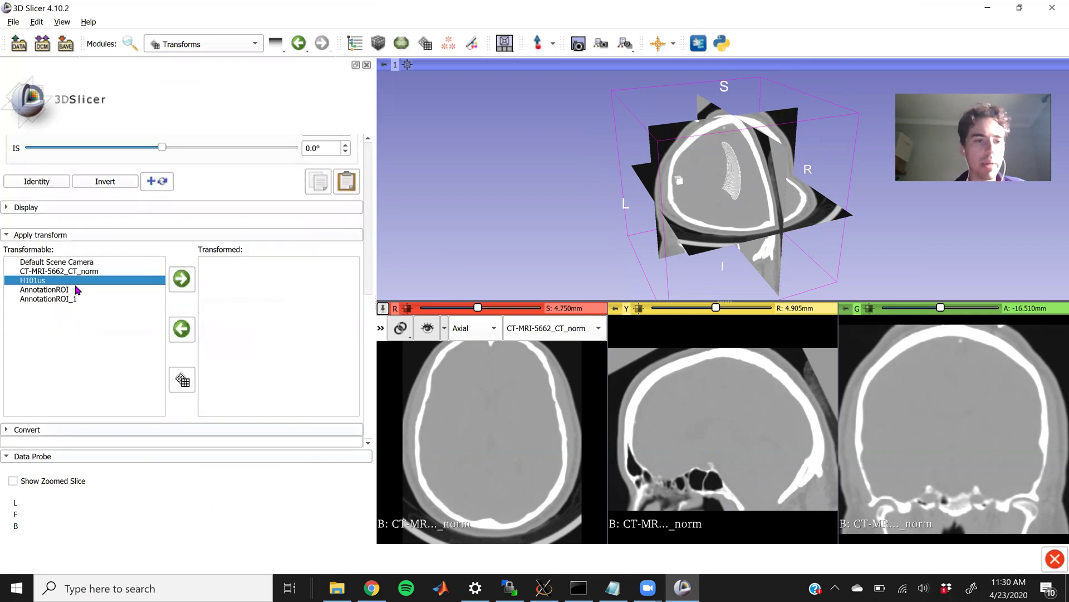
click(184, 279)
Rotate the H101us transducer through the Tt transform, by 0.6° about IS and with a steep tilt about PA
scroll(236, 354, up, 3)
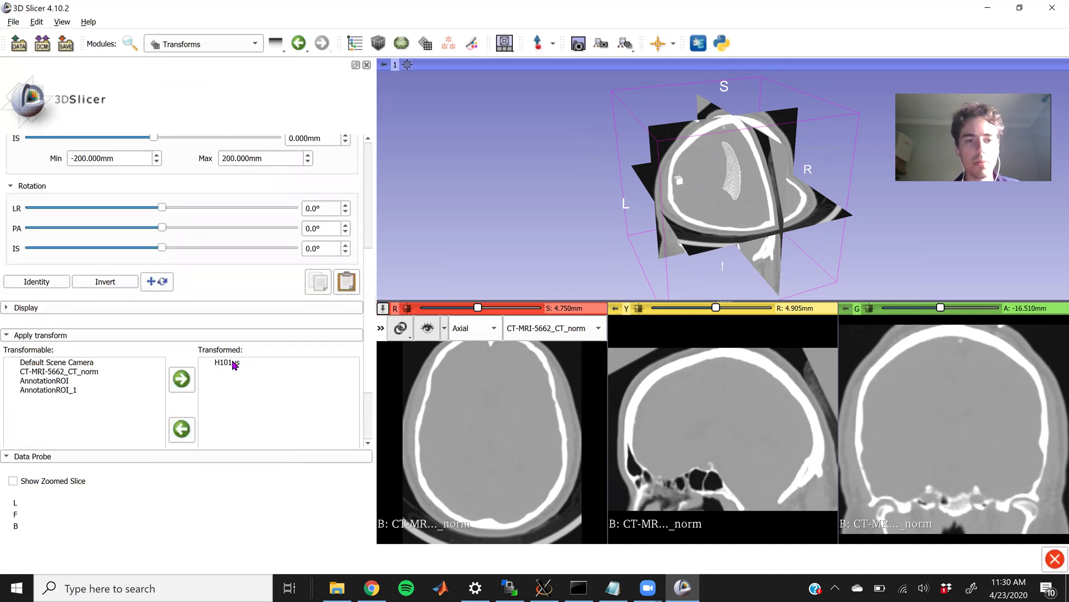
scroll(254, 379, up, 5)
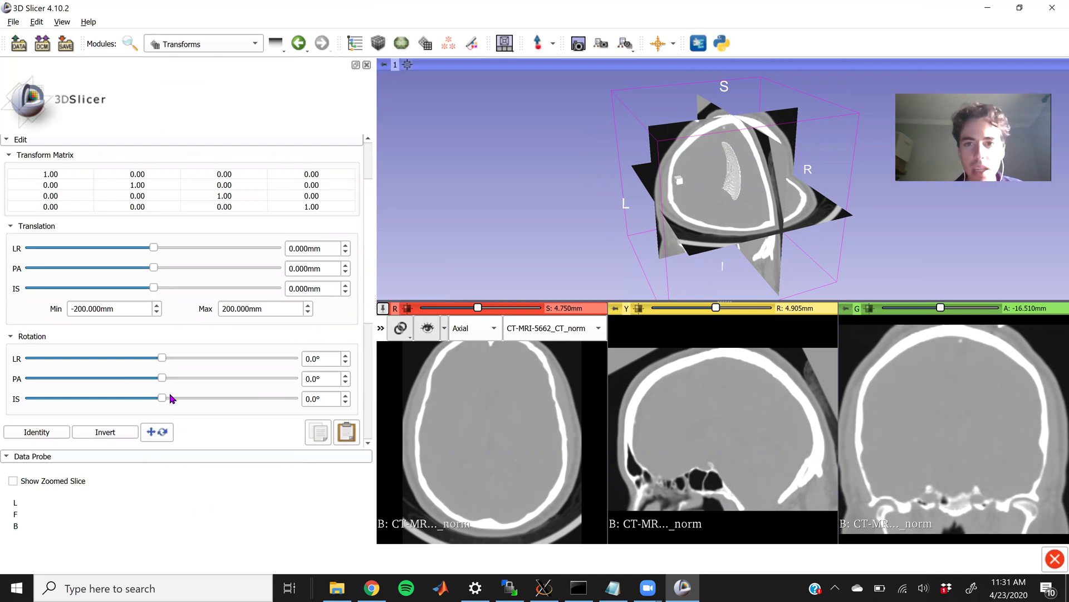
drag(161, 398, 165, 397)
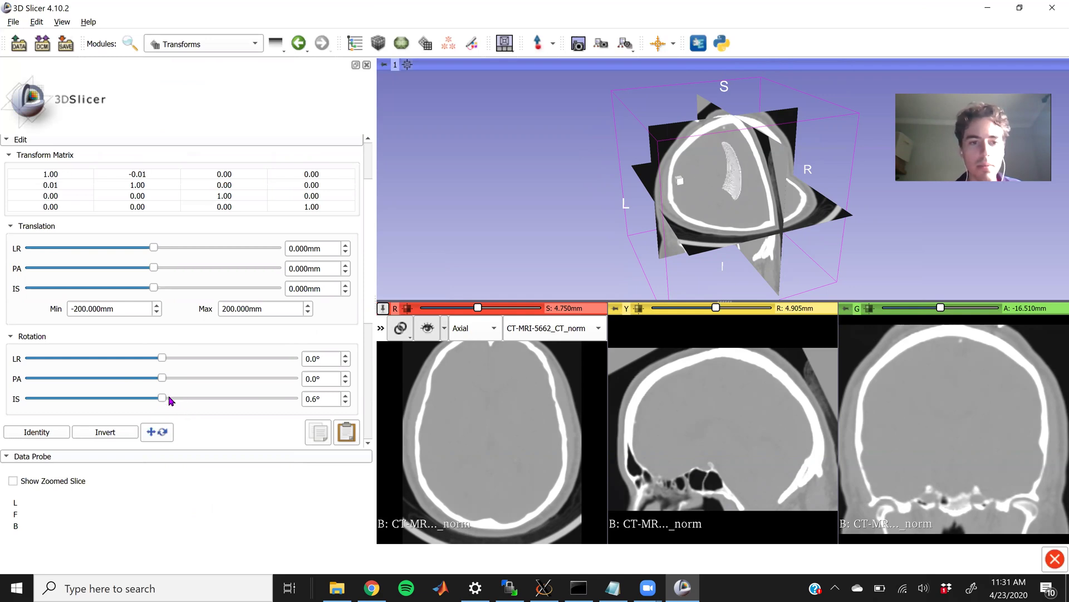
drag(158, 379, 178, 382)
drag(181, 381, 120, 384)
Translate the H101us transducer 61 mm along IS and 98 mm along LR, and check its placement beside the skull
drag(154, 288, 181, 292)
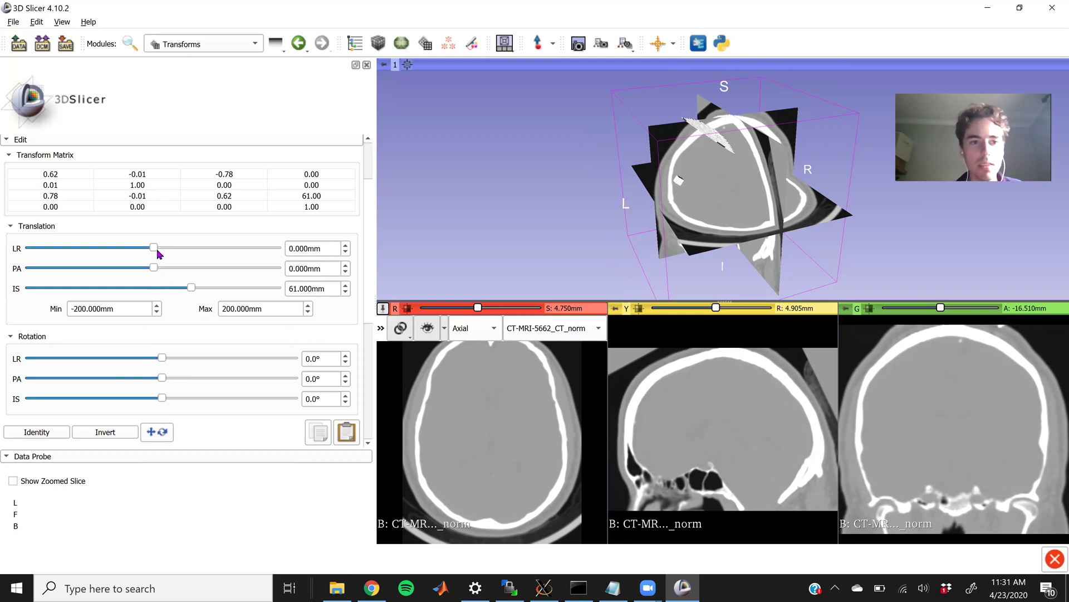
drag(161, 251, 215, 262)
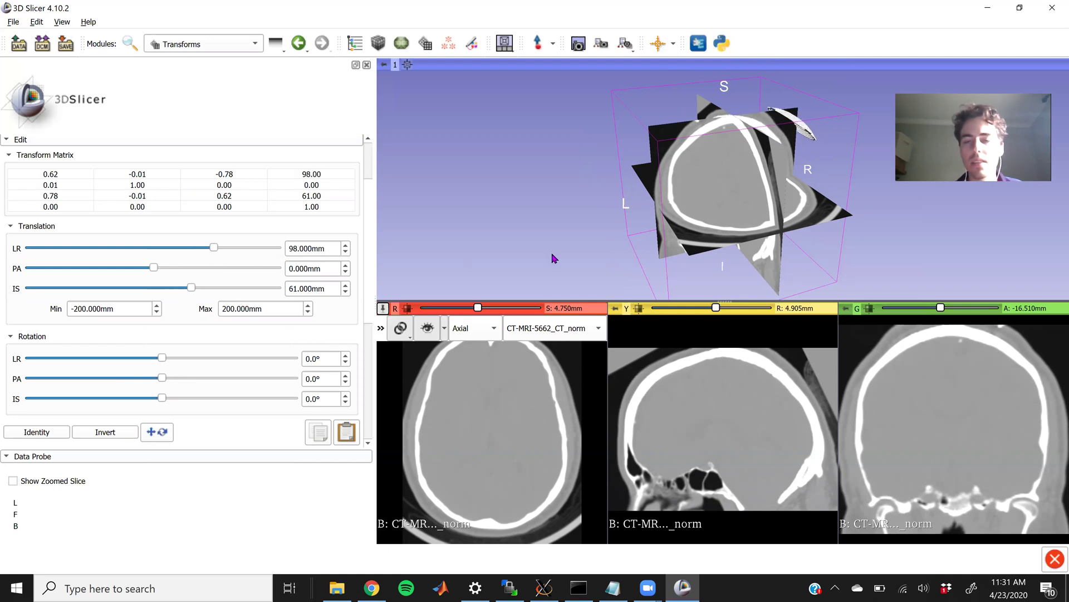
drag(628, 248, 680, 258)
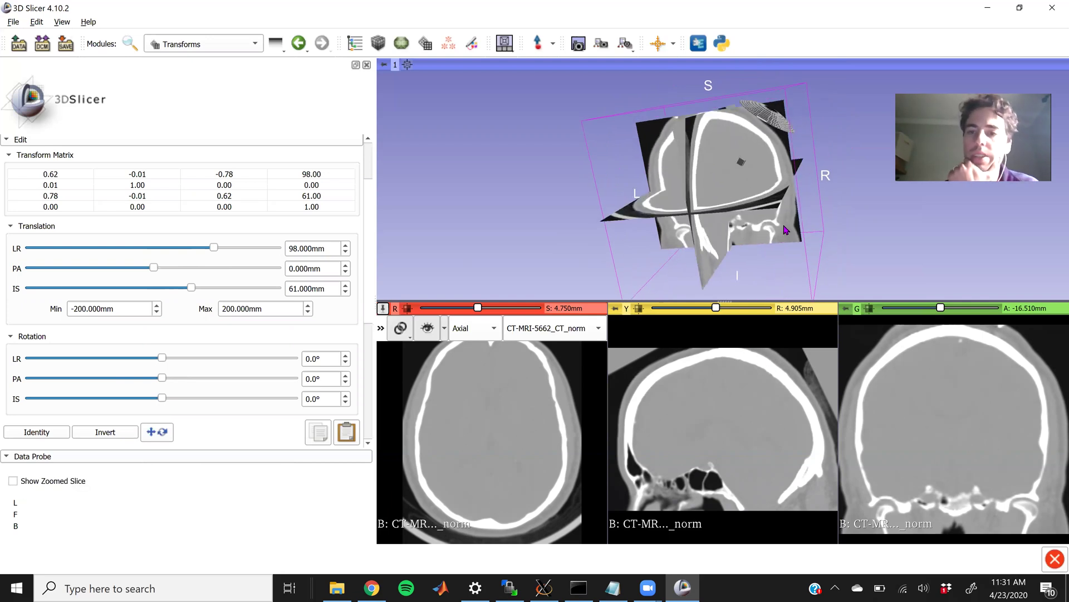
drag(736, 225, 785, 193)
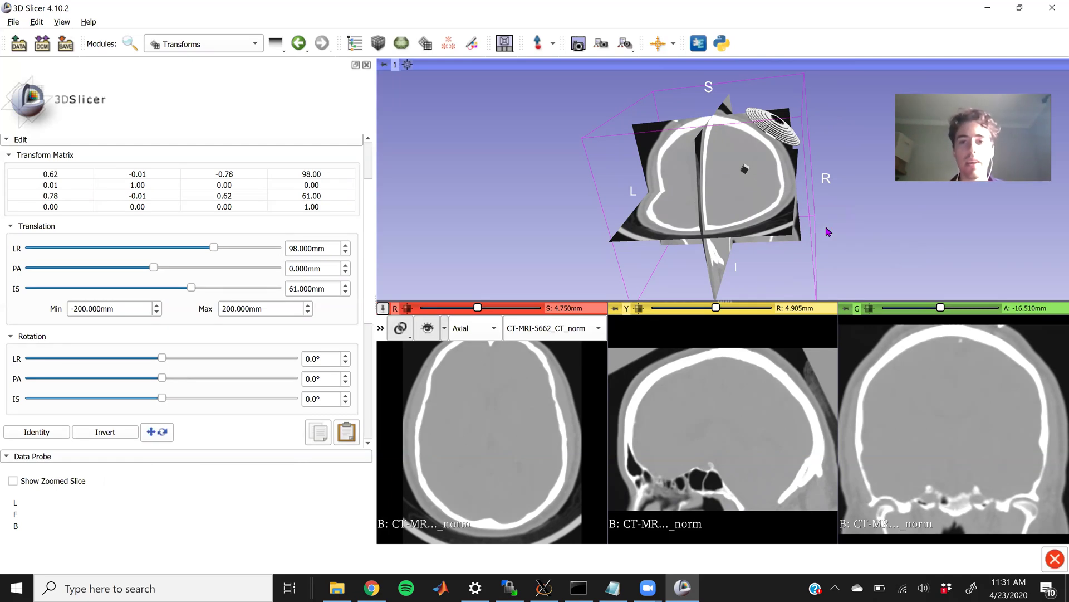
drag(766, 237, 806, 226)
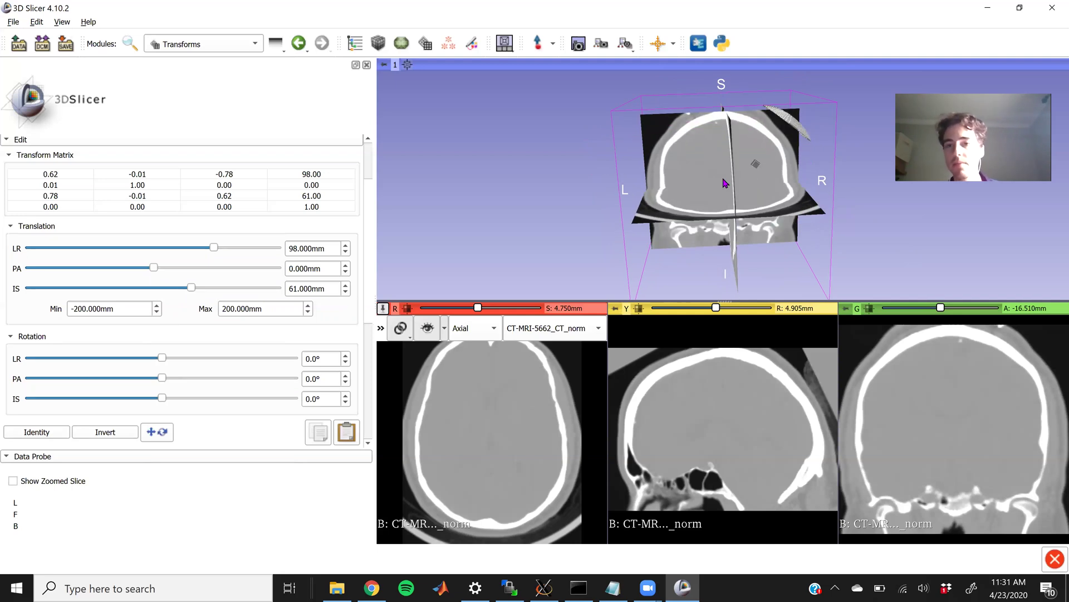
In the Crop Volume module, display AnnotationROI_1 over the CT and extend its patient-right side well beyond the skull
click(251, 43)
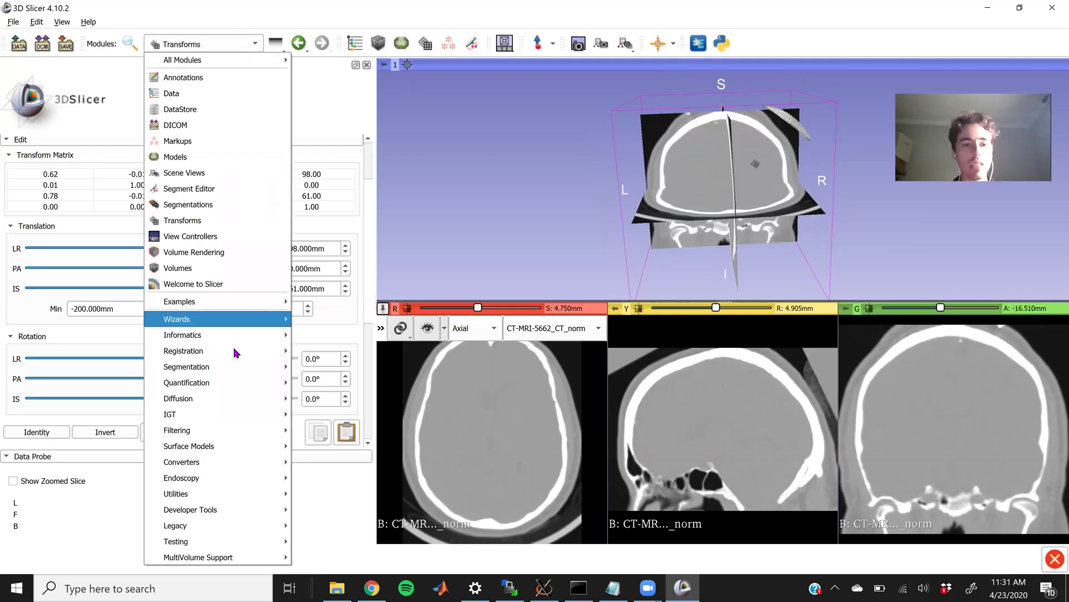
mouse_move(231, 463)
click(304, 476)
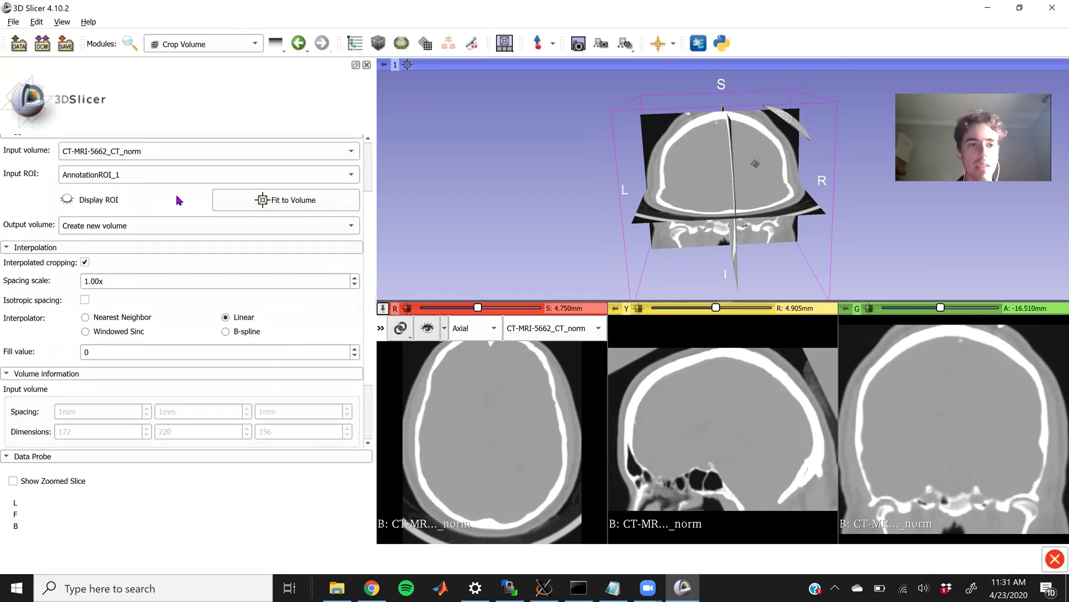
click(67, 200)
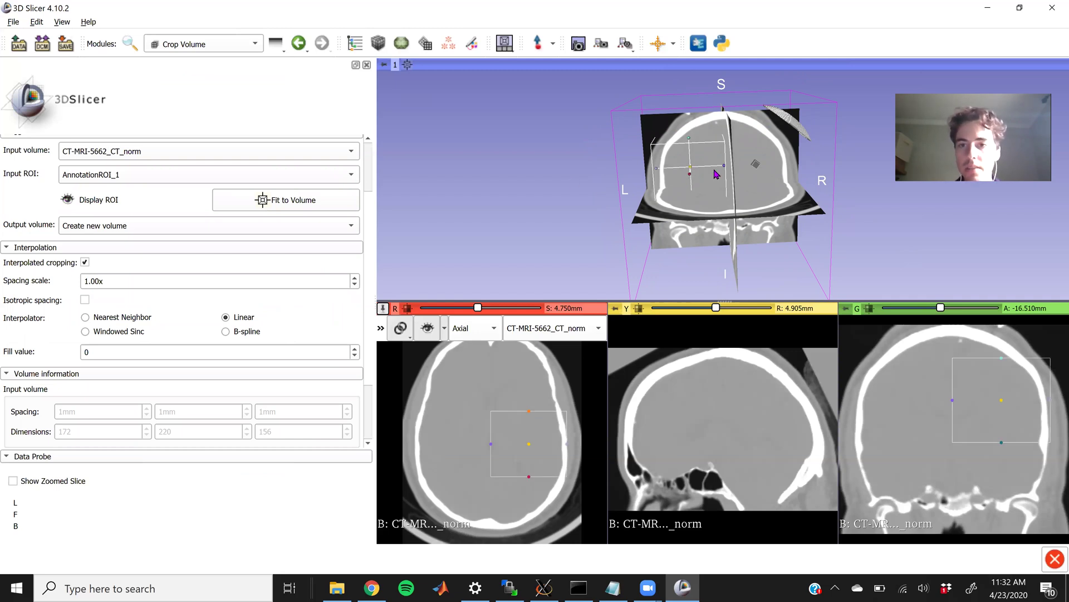
drag(726, 167, 841, 166)
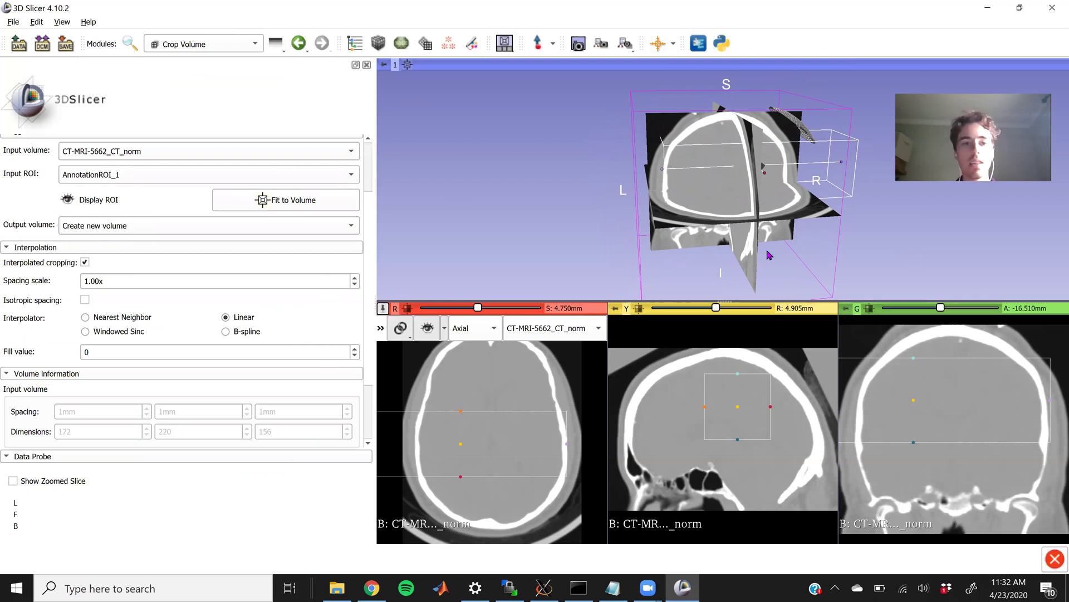
Set the spacing scale for the interpolated crop of the CT volume to 0.20x
scroll(170, 388, down, 3)
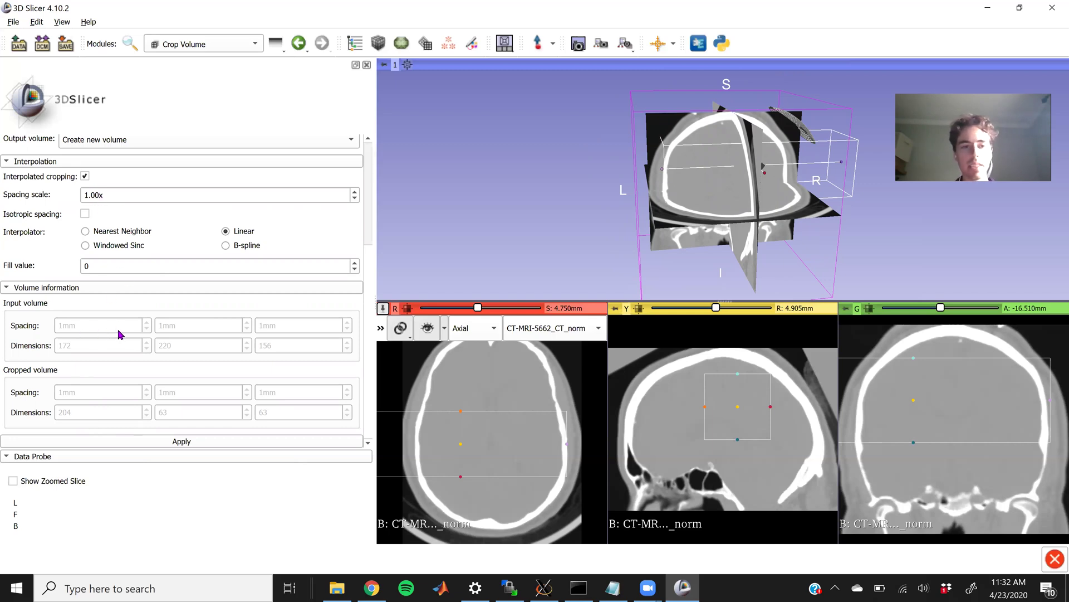
scroll(153, 306, up, 5)
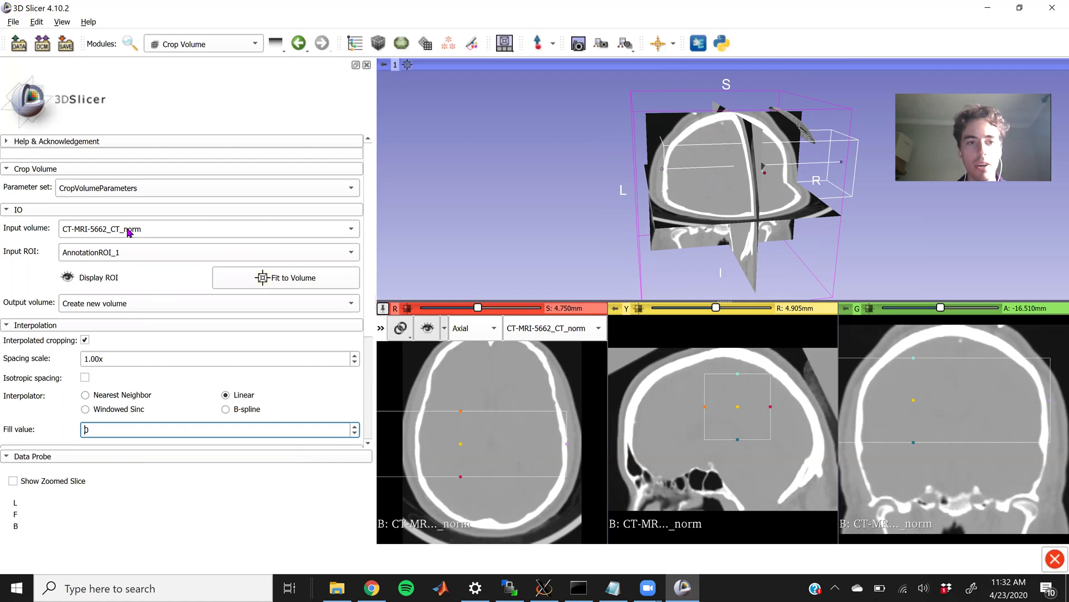
scroll(129, 236, down, 5)
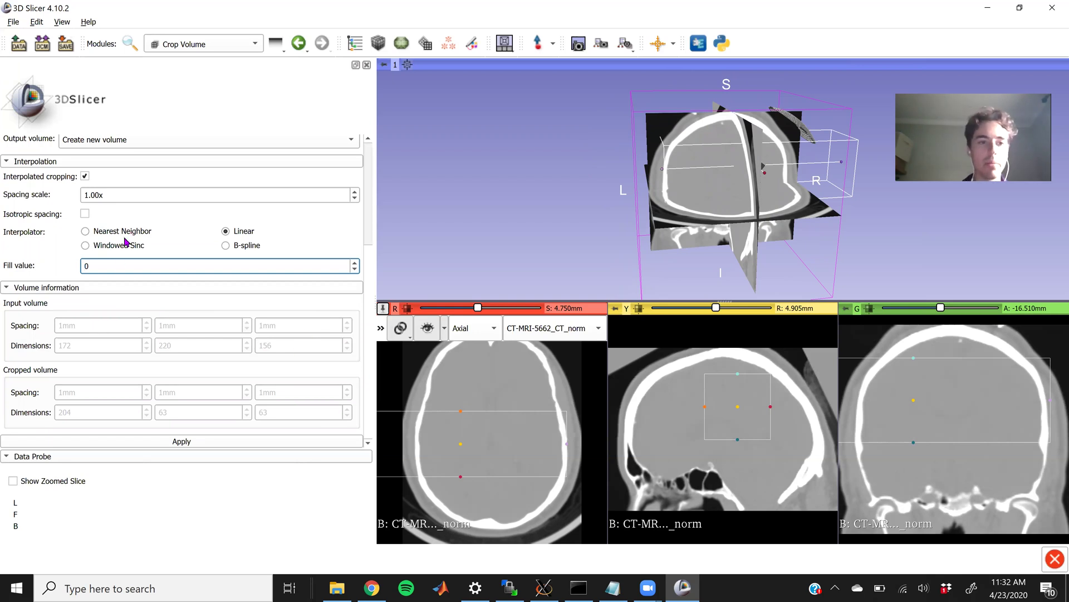
drag(100, 195, 137, 199)
click(136, 199)
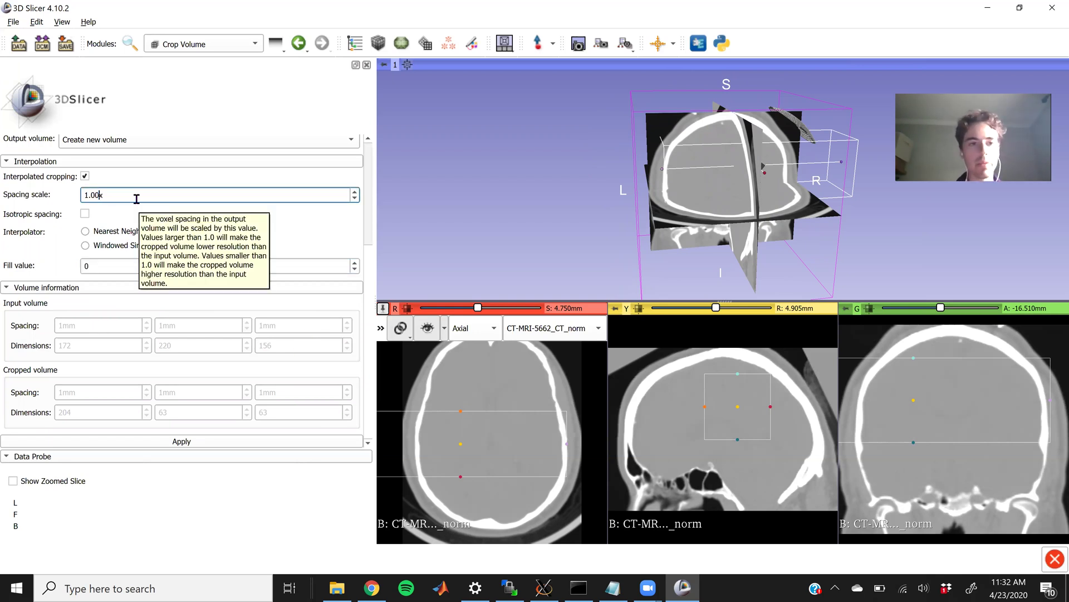
text(25)
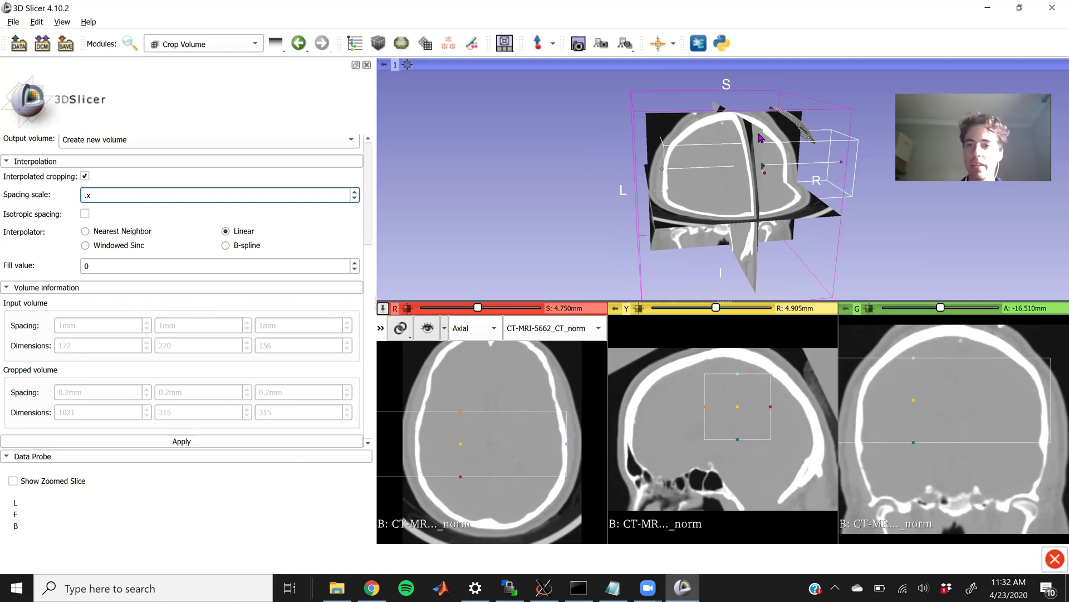
Hide the AnnotationROI_1 crop region in the 3D and slice views
click(254, 46)
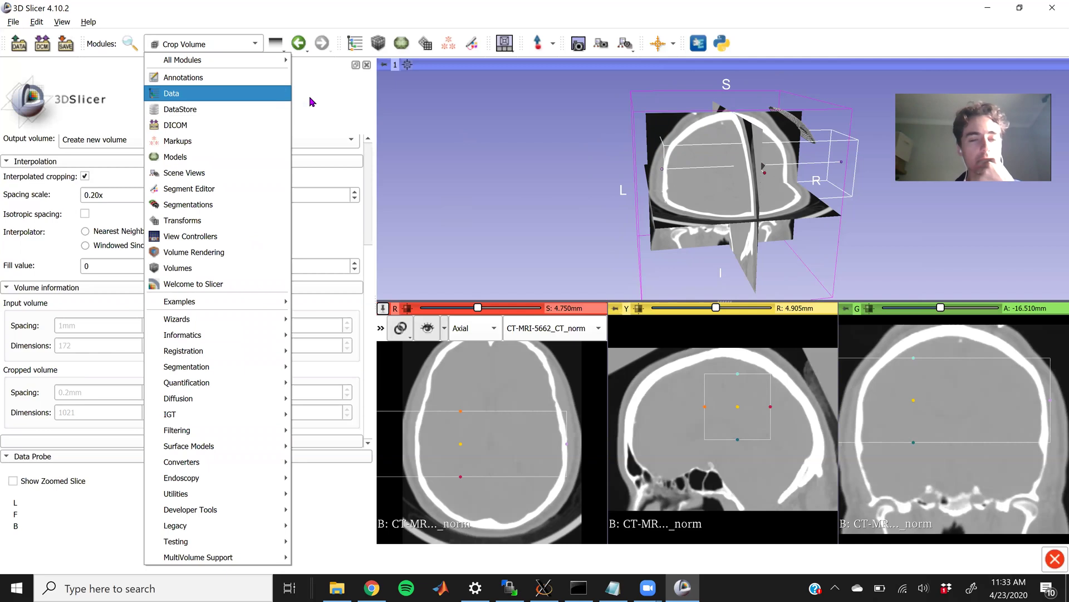
click(341, 102)
drag(539, 187, 664, 156)
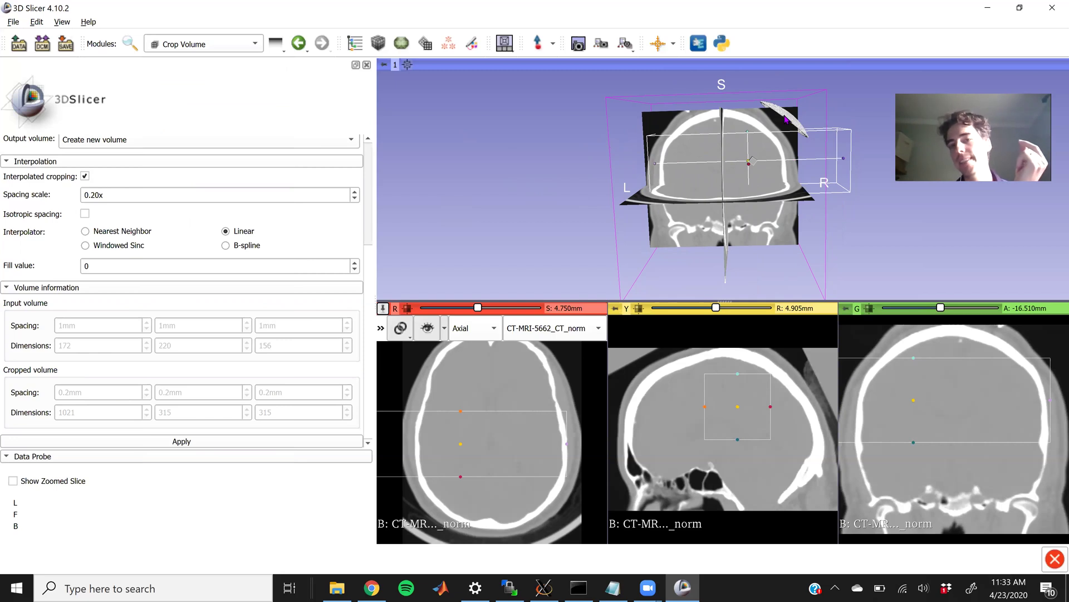
scroll(302, 137, up, 5)
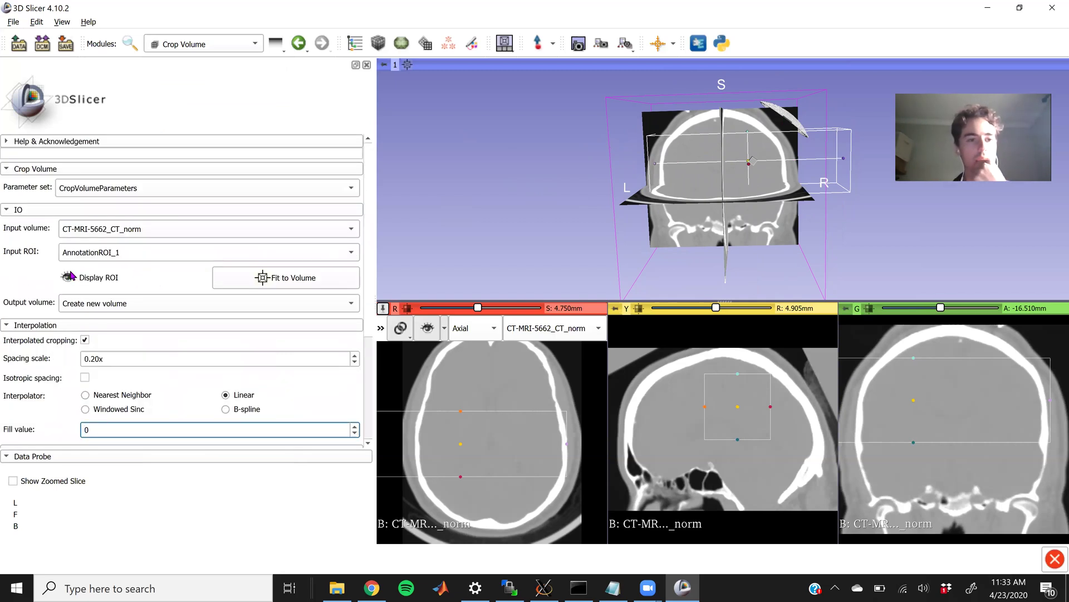
Switch to the Resample Image (BRAINS) module and choose H101us as the image to warp
click(258, 45)
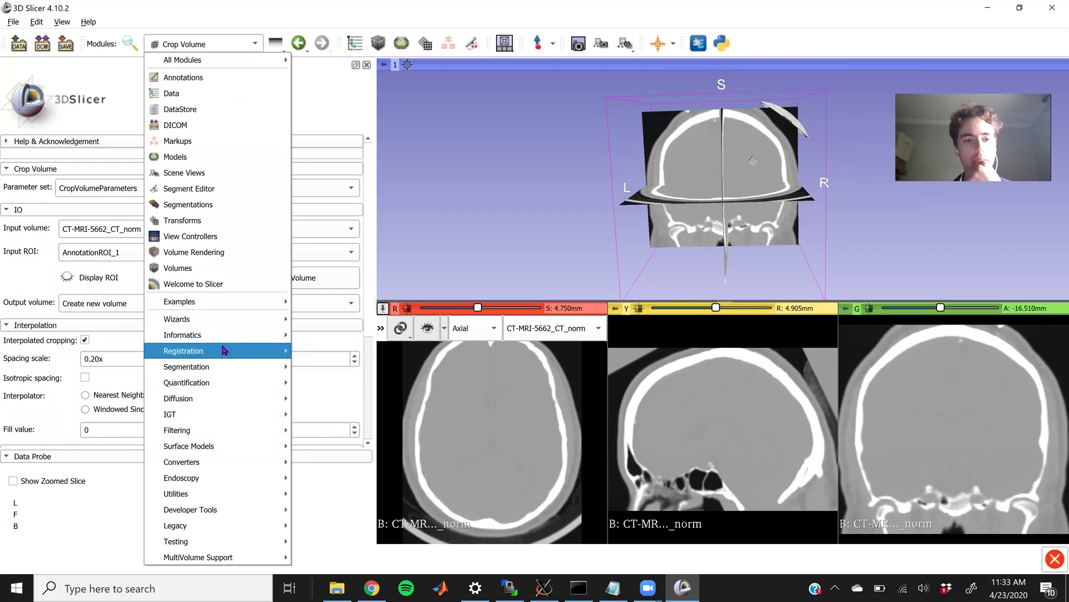
mouse_move(248, 351)
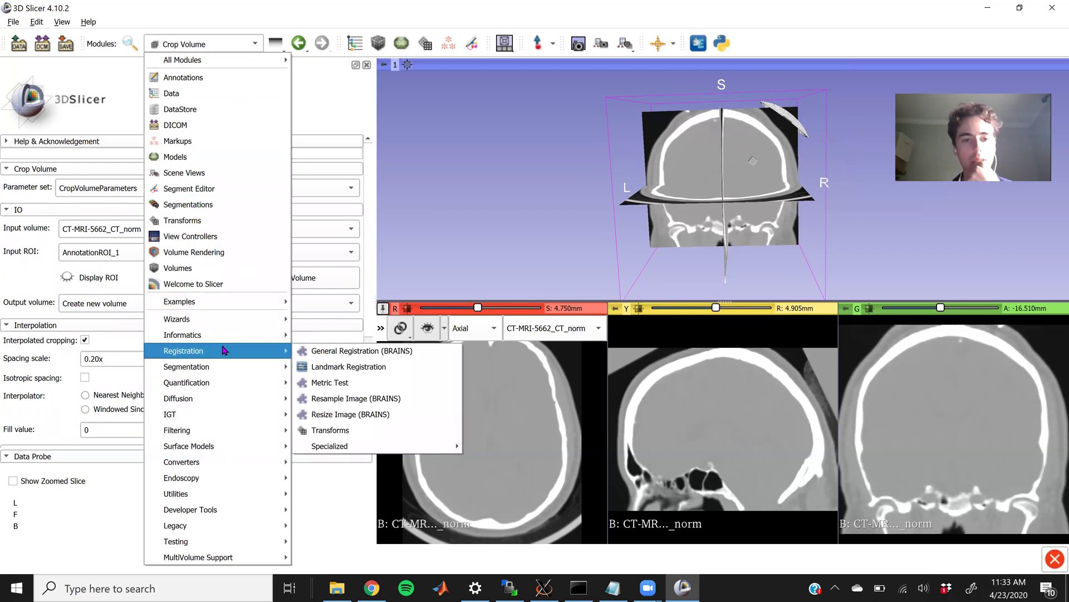
click(352, 398)
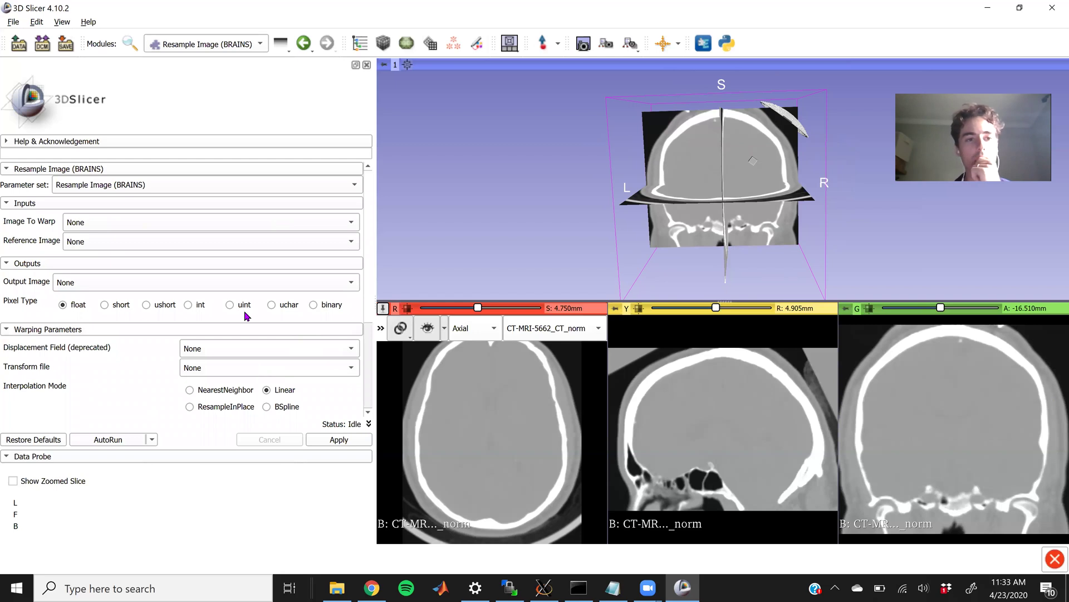
click(233, 223)
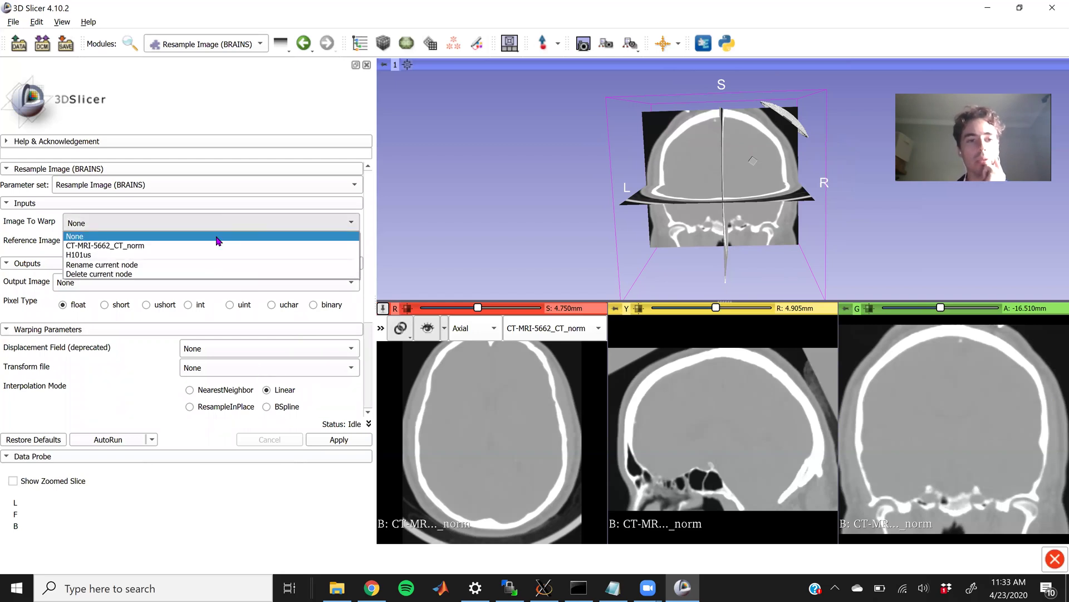
click(207, 243)
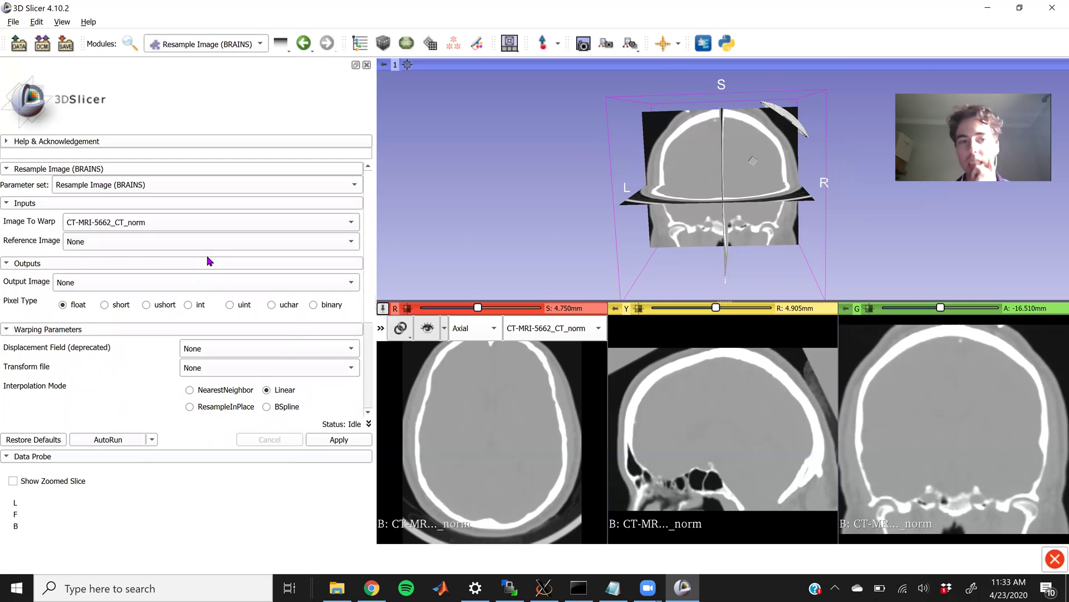
click(147, 230)
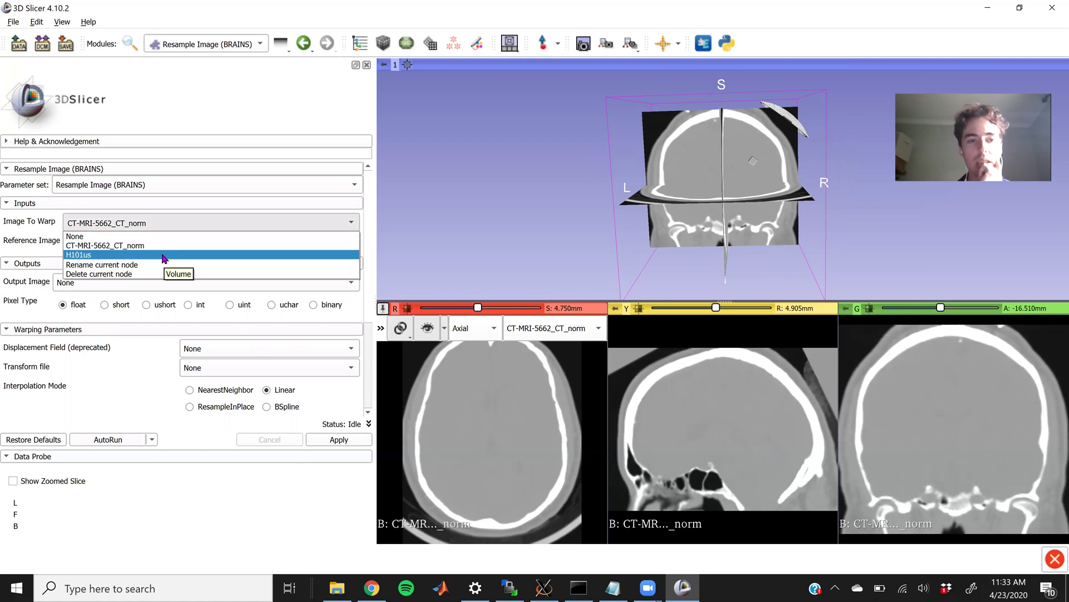
click(165, 255)
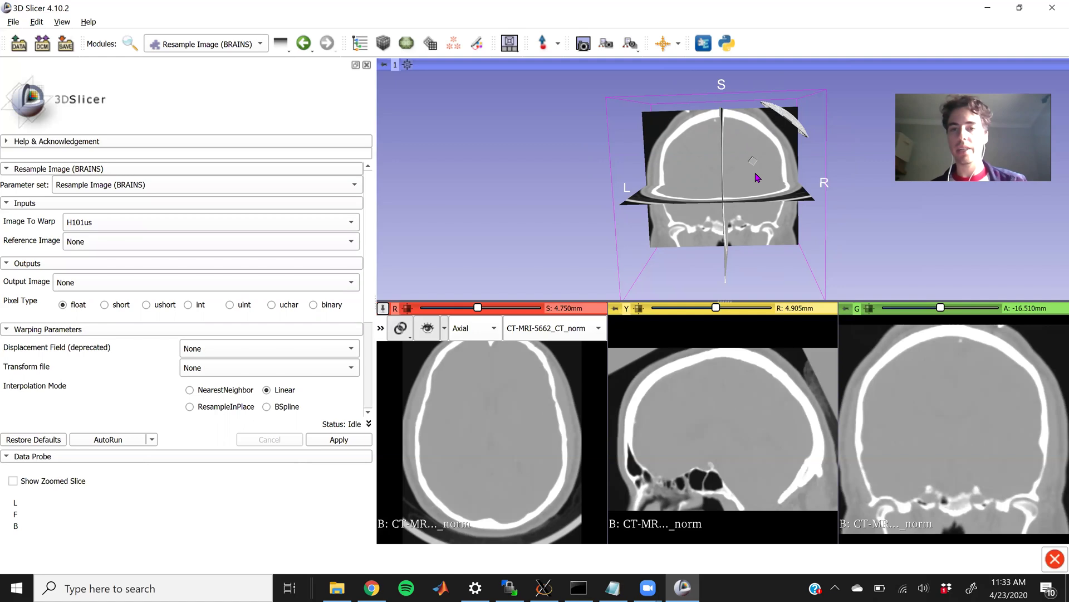
Harden the Tt transform on the H101us volume in the Data module's transform hierarchy
click(258, 45)
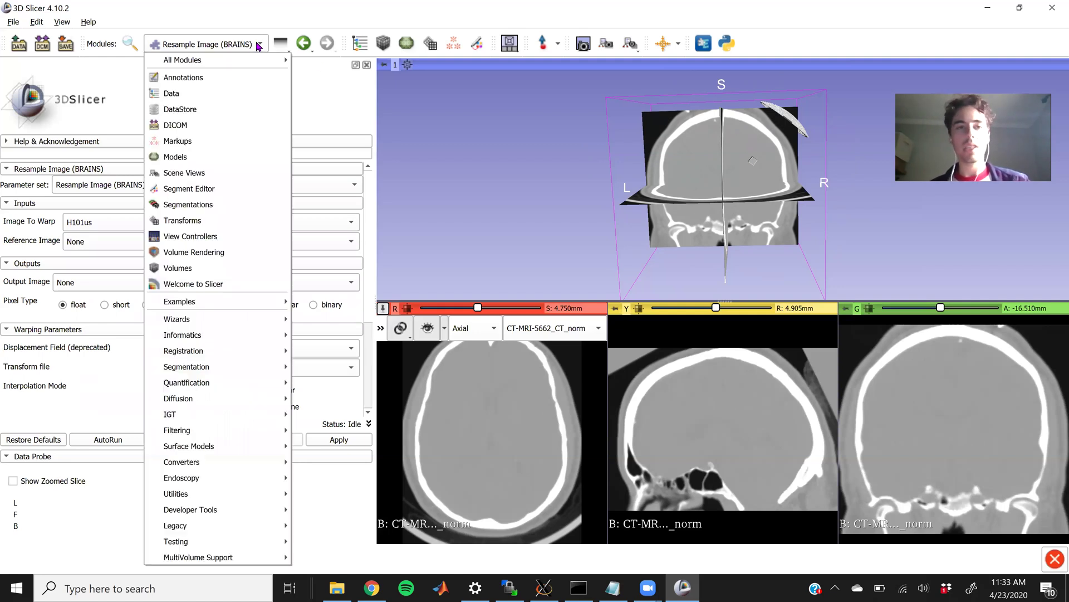
click(223, 95)
click(131, 174)
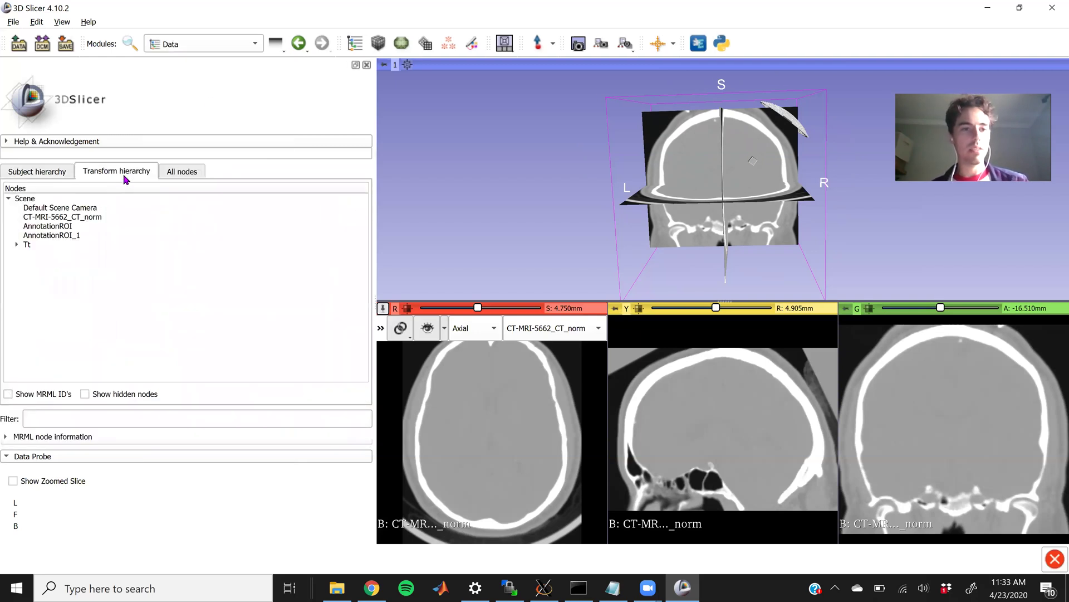
click(16, 245)
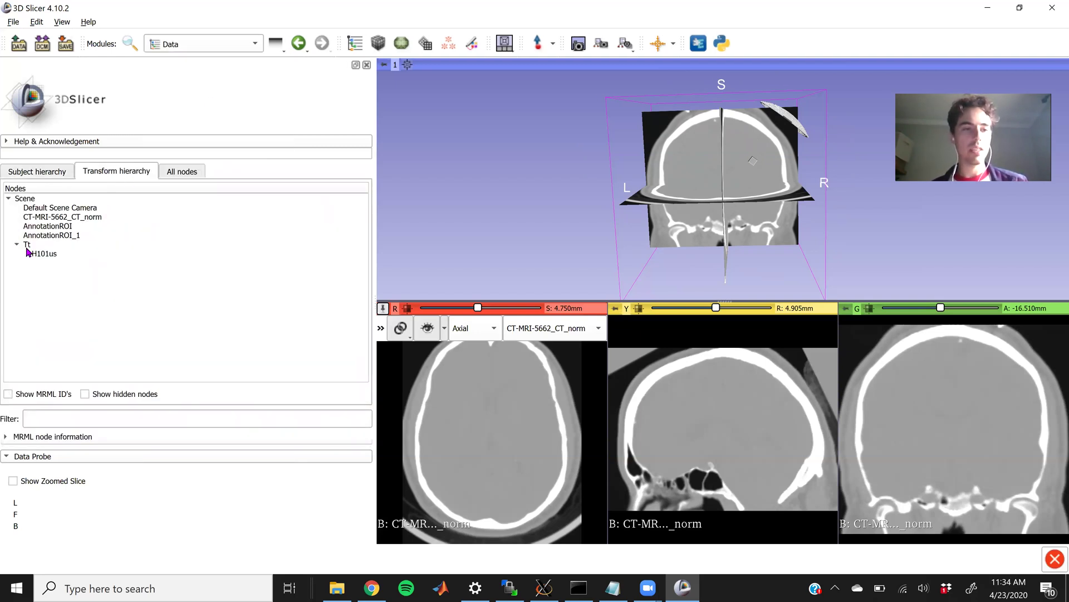
click(55, 254)
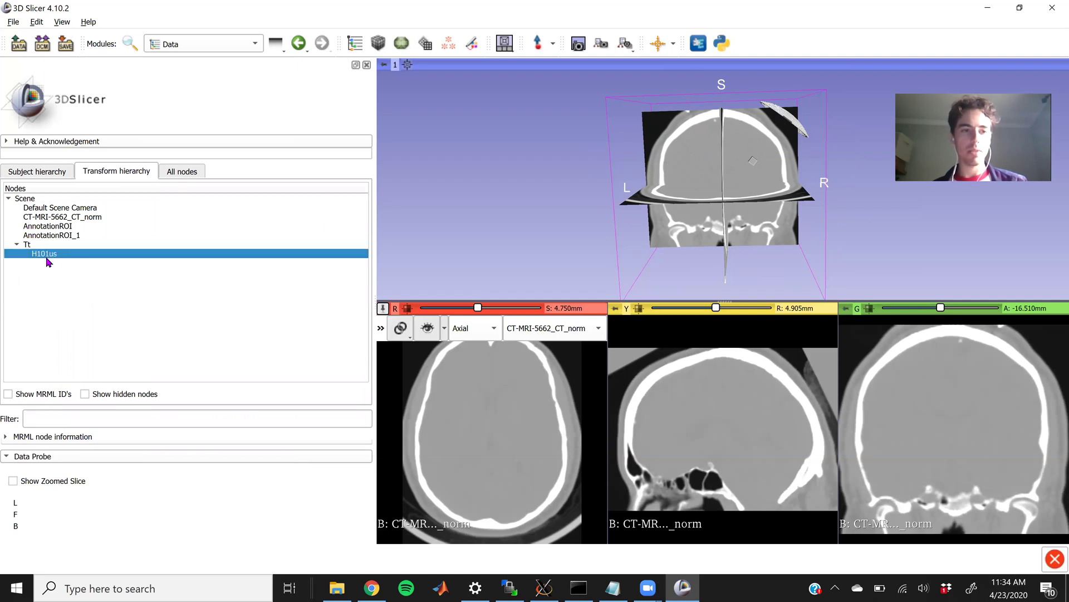
right_click(52, 255)
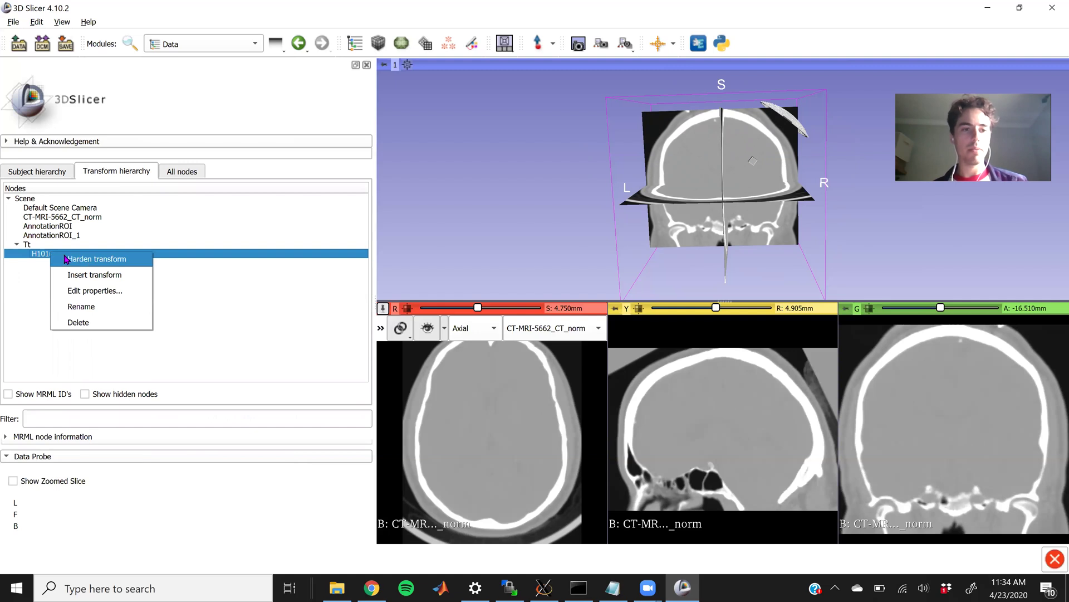
click(116, 264)
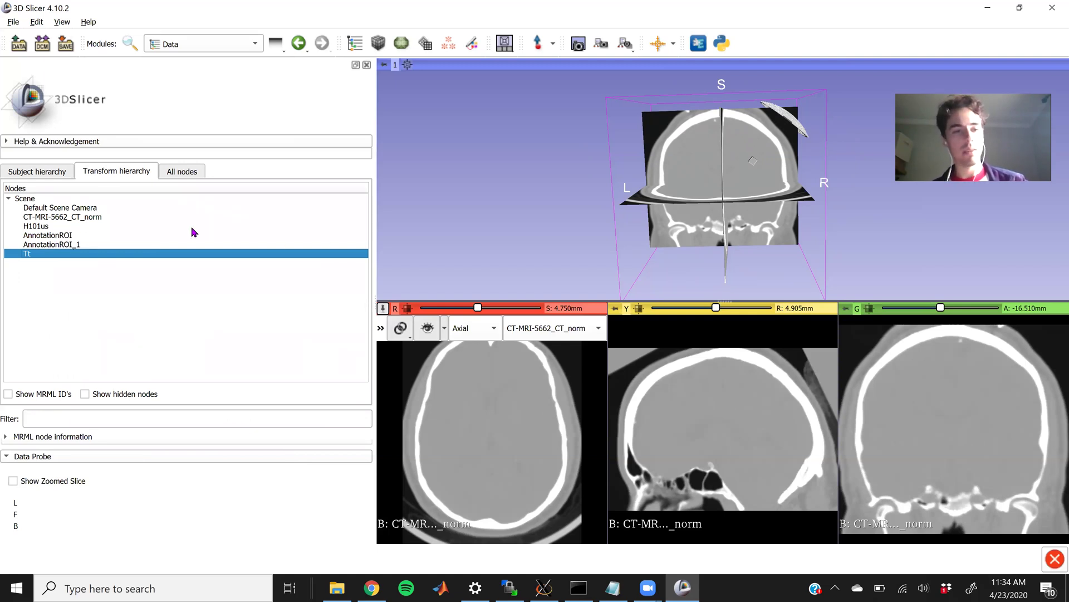
Return to the Resample Image (BRAINS) module, choosing CT-MRI-5662_CT_norm as the image to warp and H101us as the reference image
scroll(703, 227, up, 2)
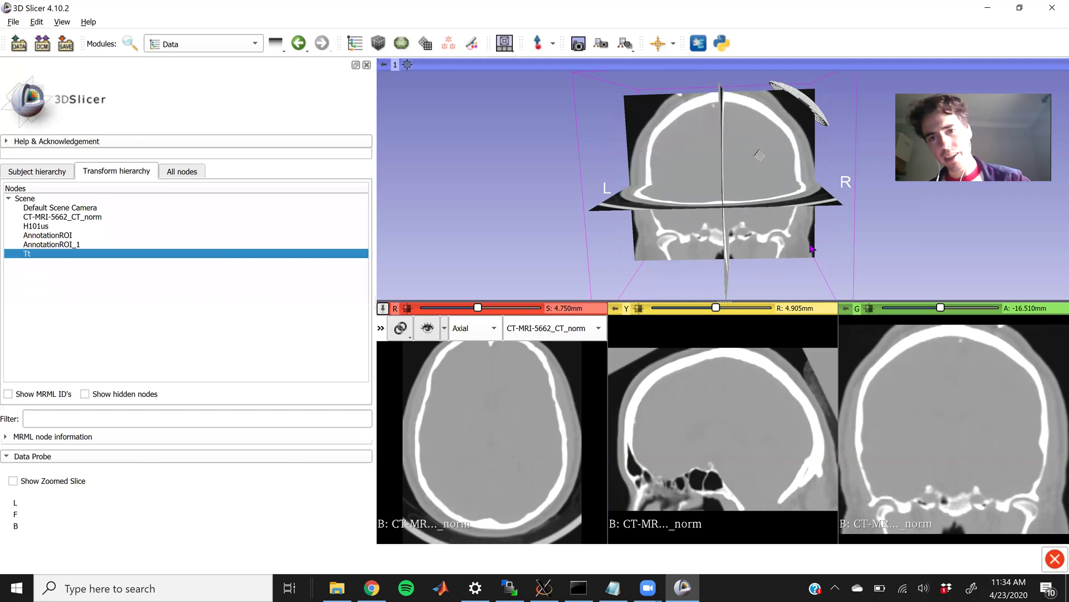
click(220, 43)
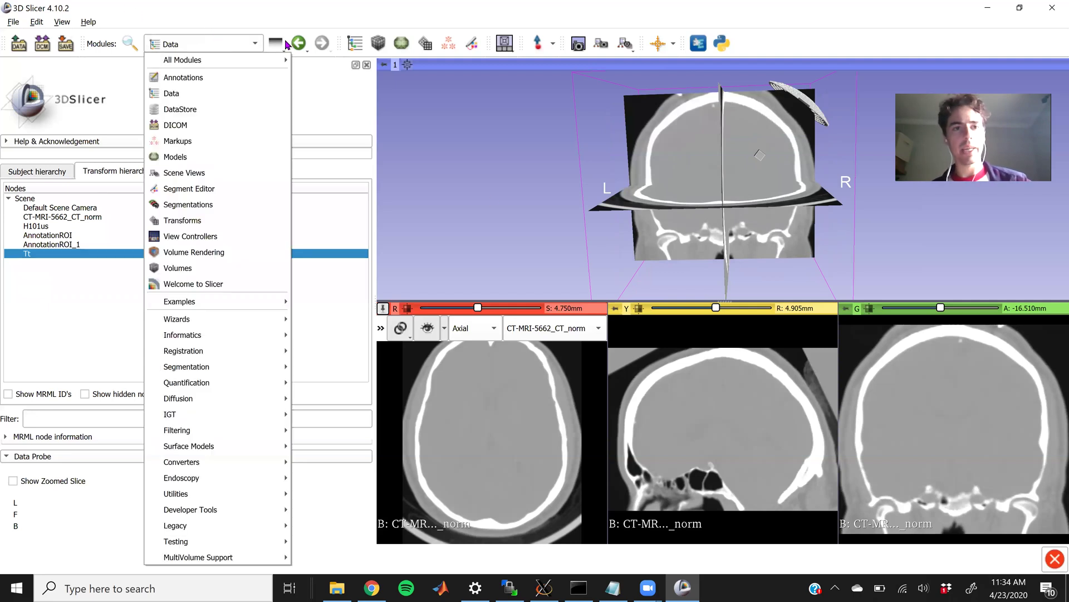
click(278, 45)
click(295, 80)
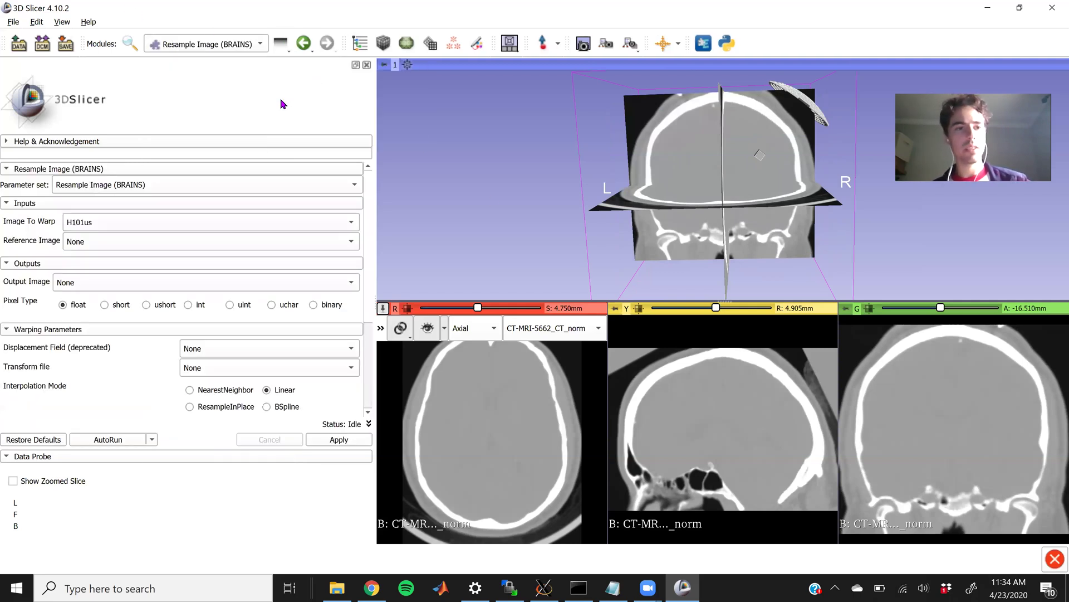
click(114, 226)
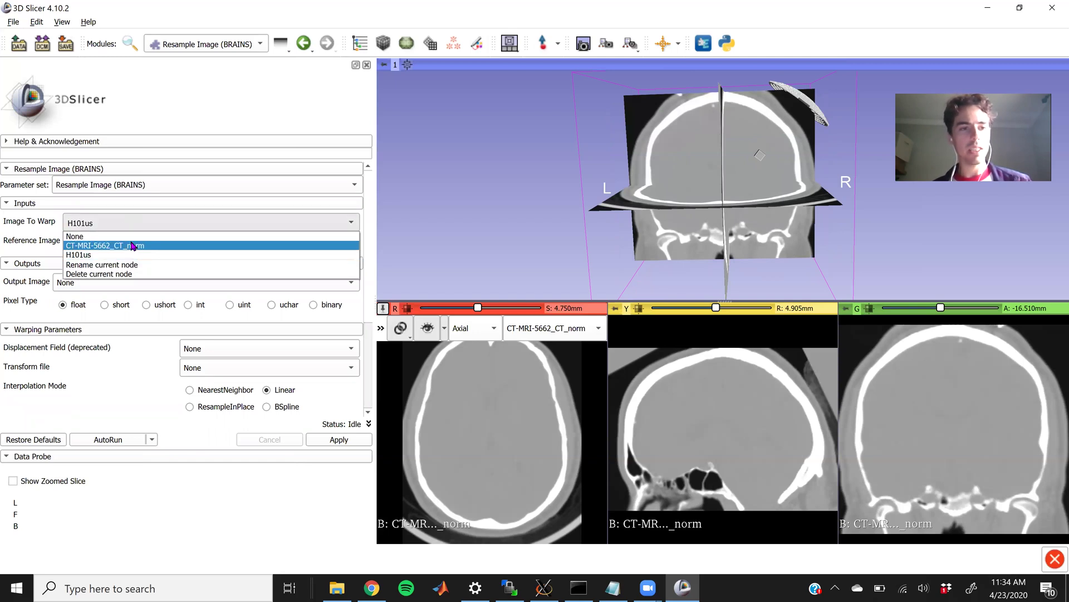
click(133, 245)
click(106, 241)
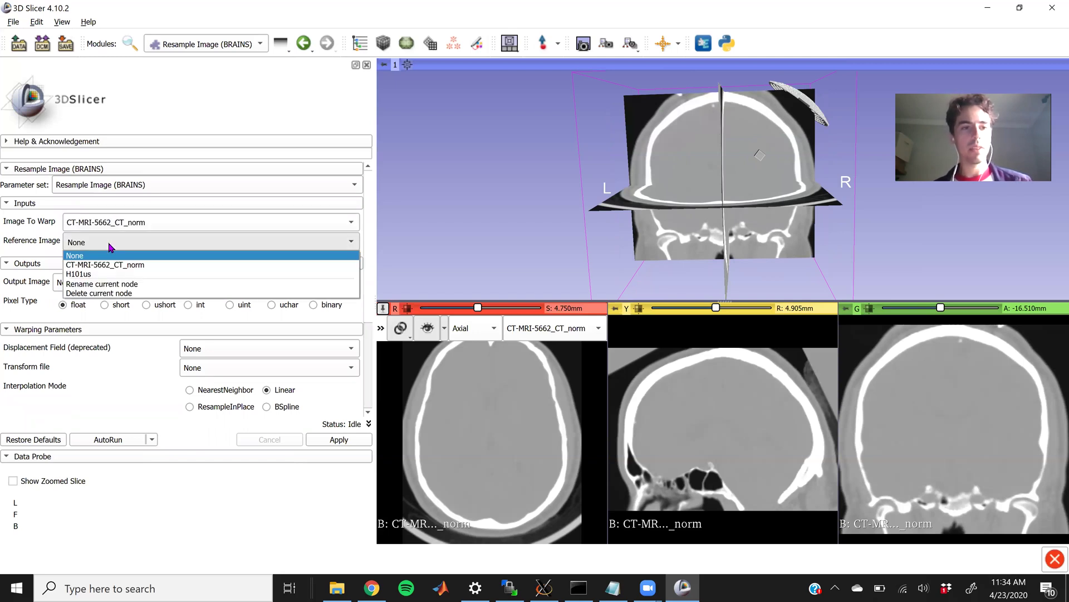
click(137, 274)
Create a new output volume named CTsimspace for the resampling
click(177, 285)
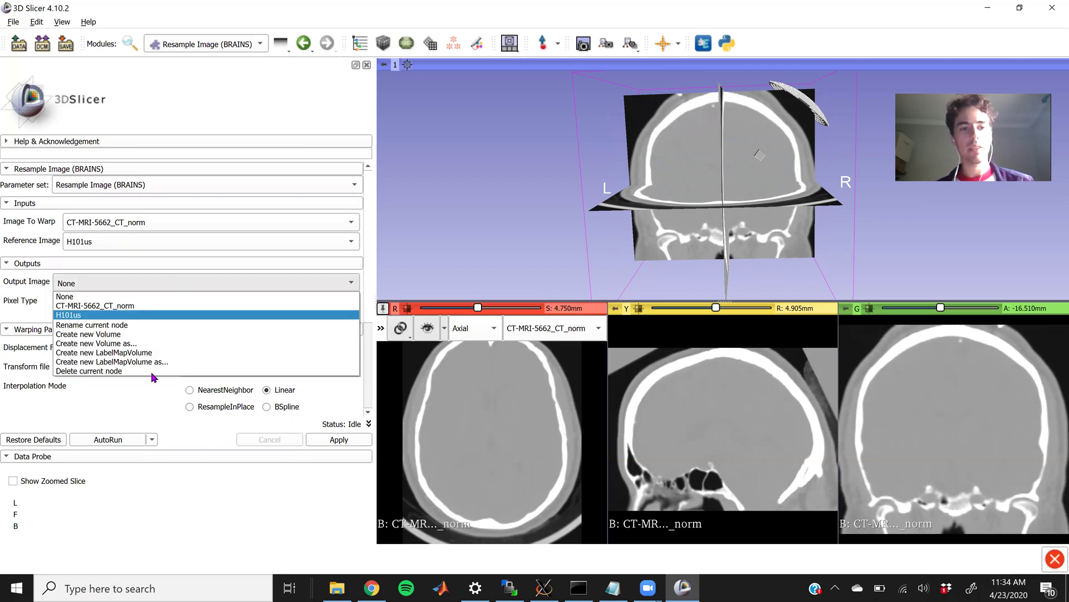
click(162, 344)
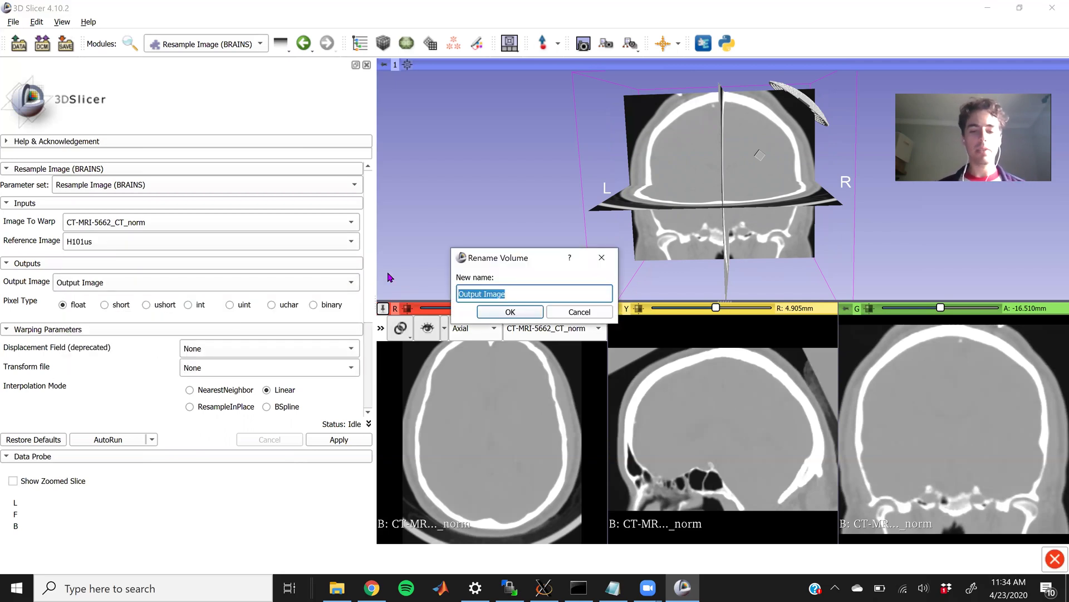
text(ce)
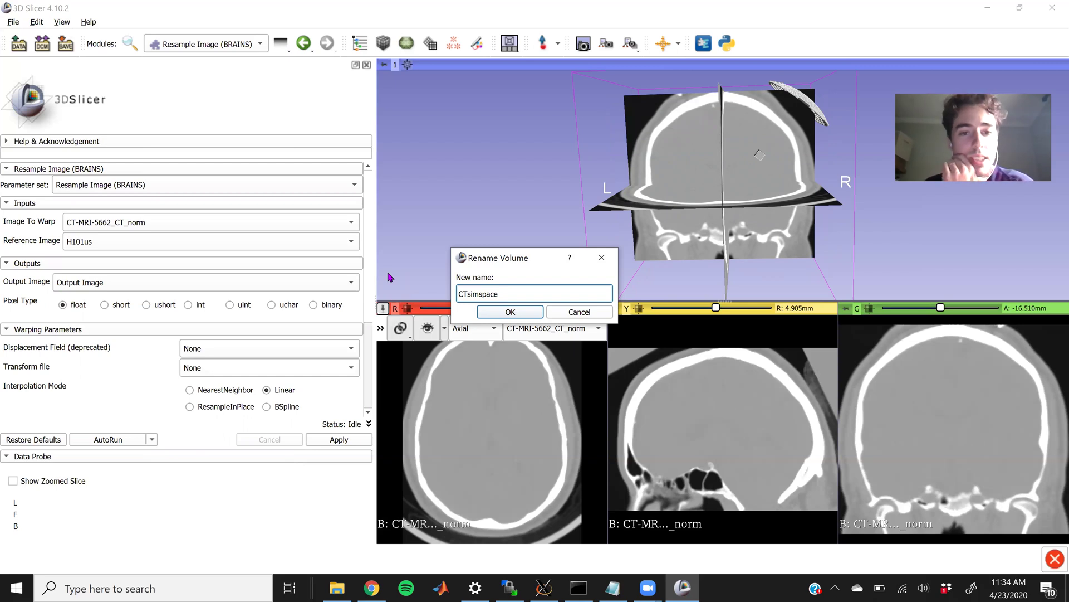
key(Return)
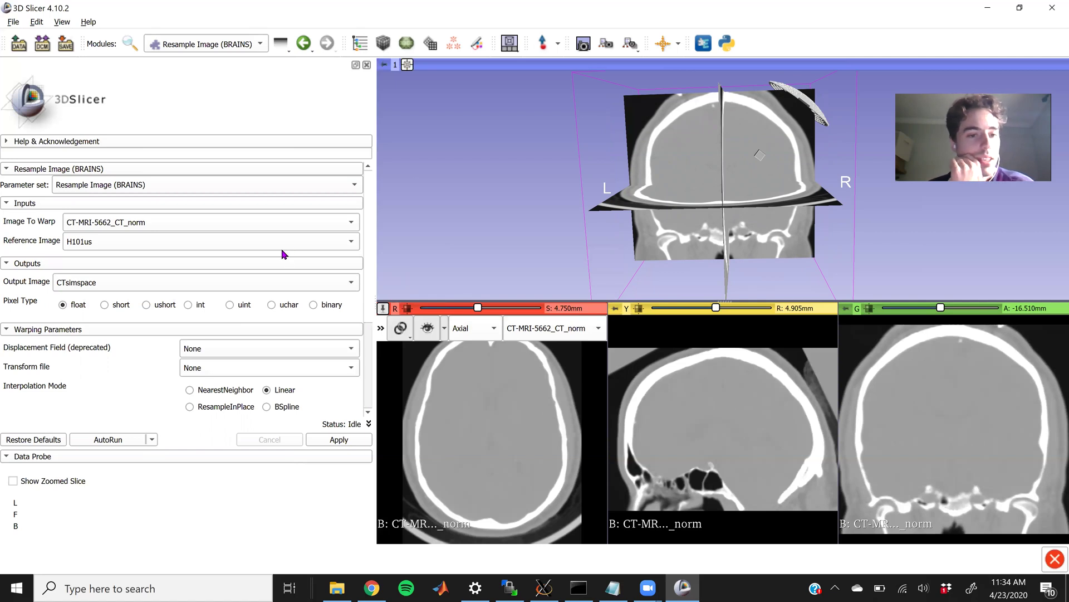
Run the resampling with the default warping parameters and inspect the CTsimspace volume from several angles in 3D
scroll(251, 279, down, 3)
scroll(170, 383, up, 3)
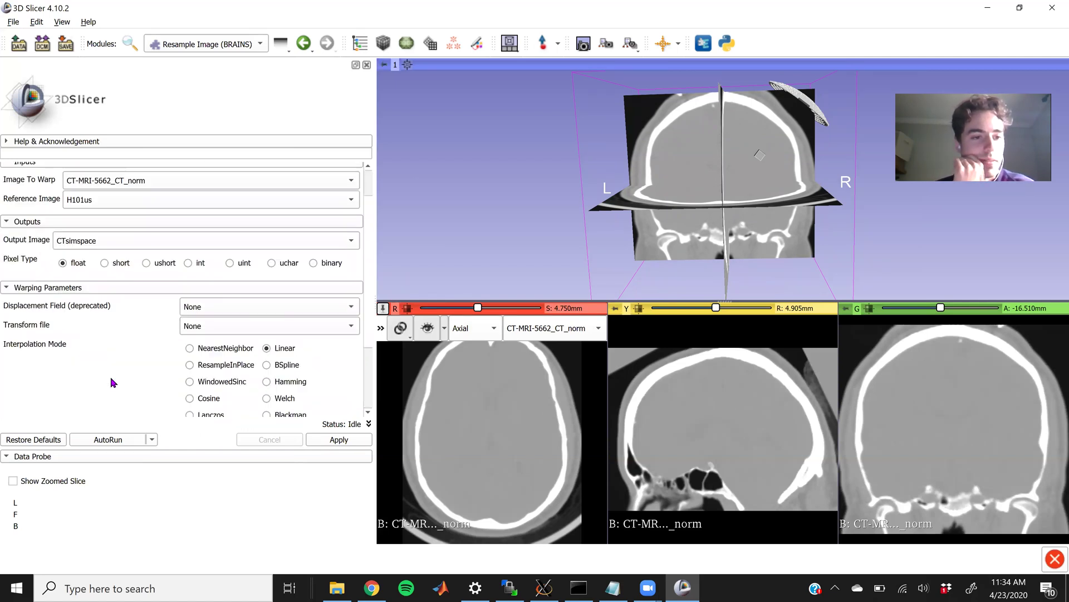
scroll(142, 362, down, 3)
click(70, 368)
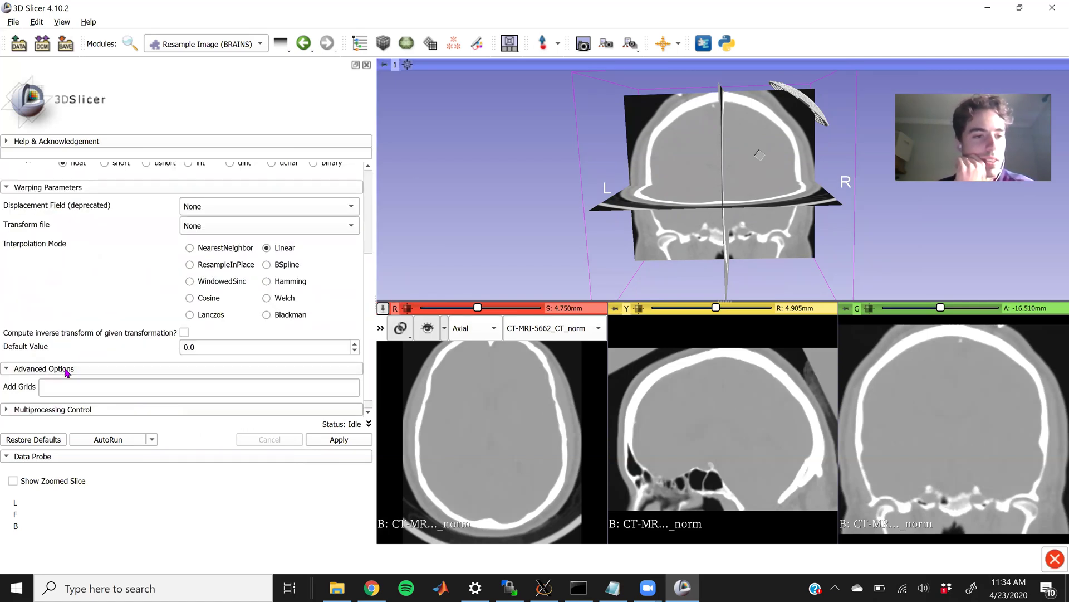
click(61, 369)
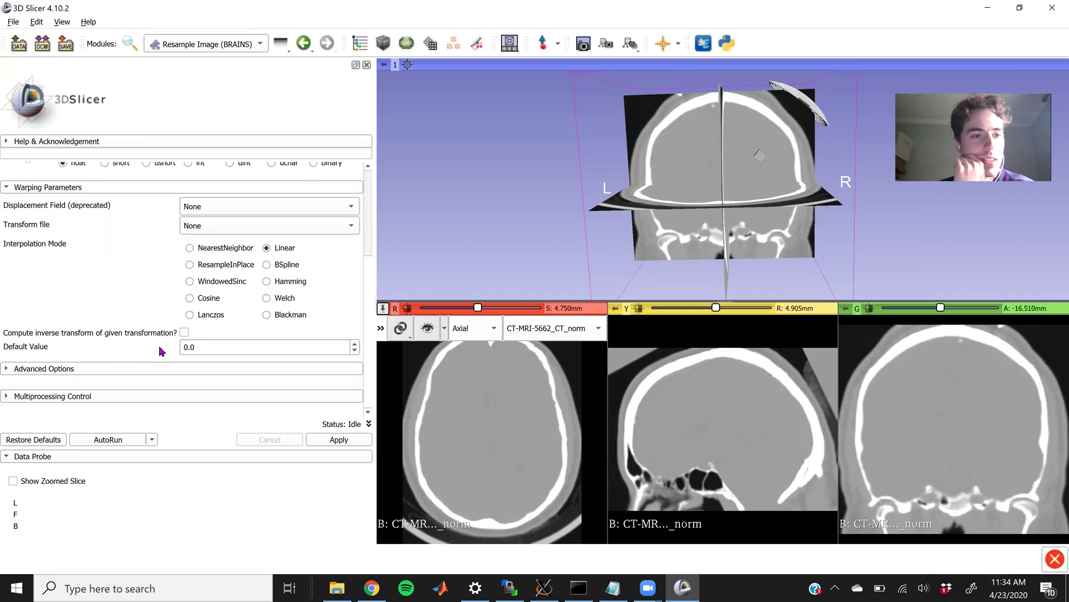
scroll(161, 351, up, 3)
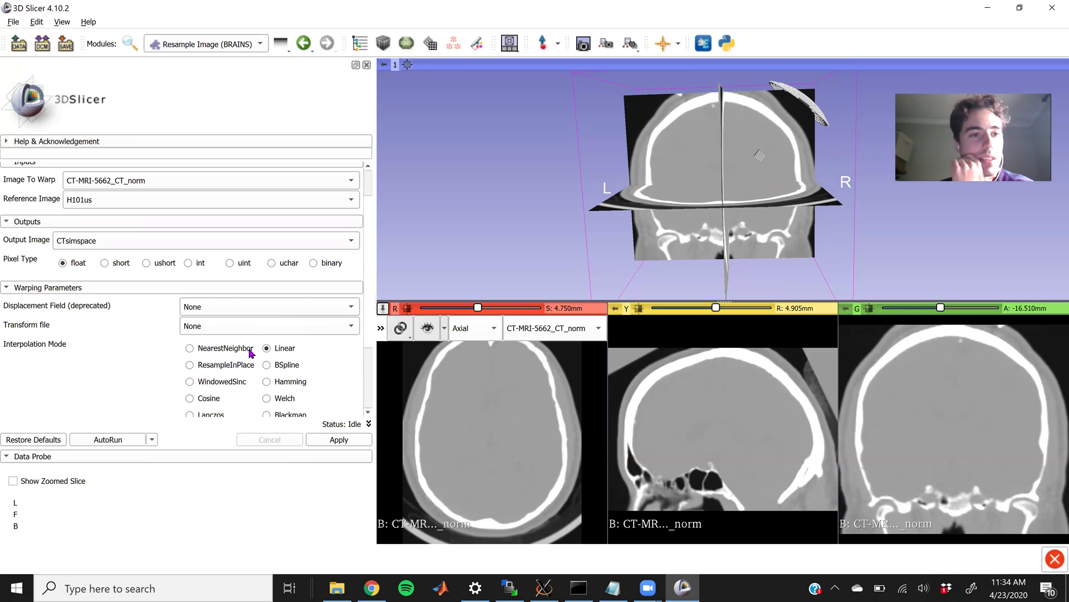
scroll(250, 353, up, 1)
scroll(247, 329, down, 3)
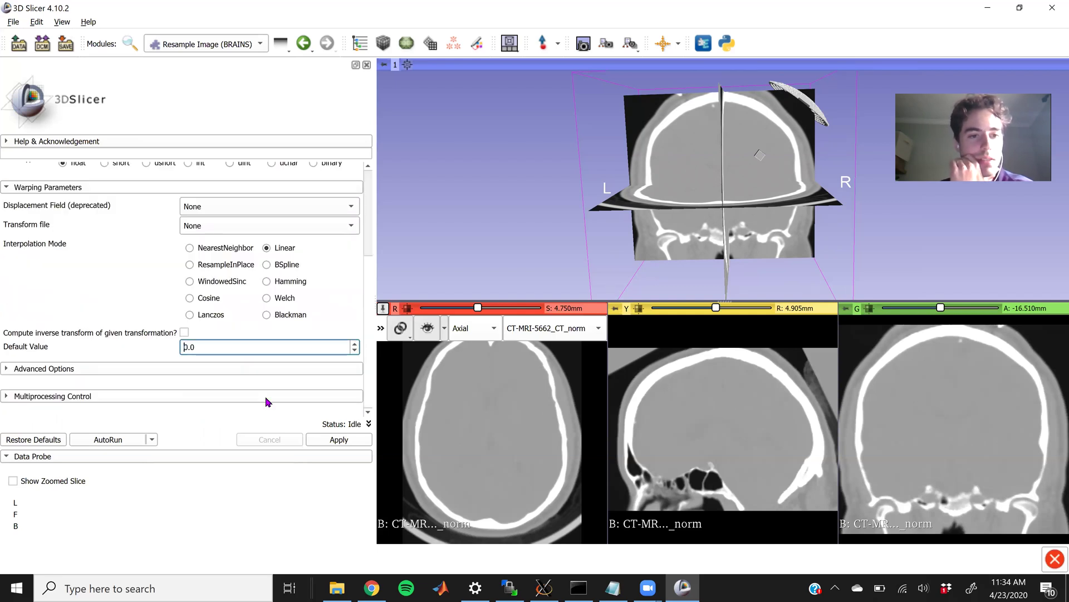
click(346, 442)
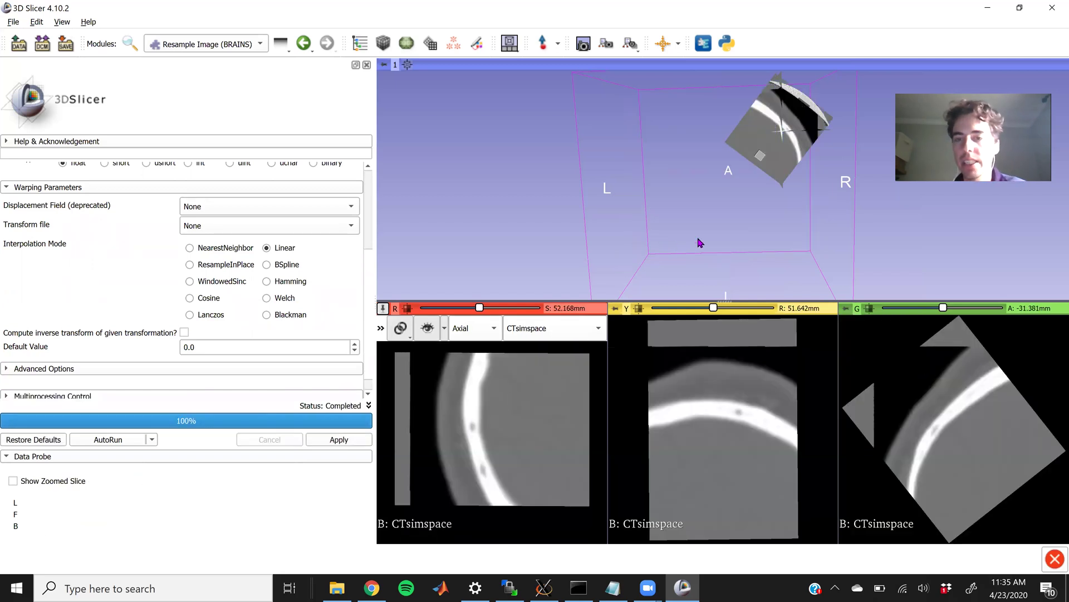
drag(688, 182, 761, 132)
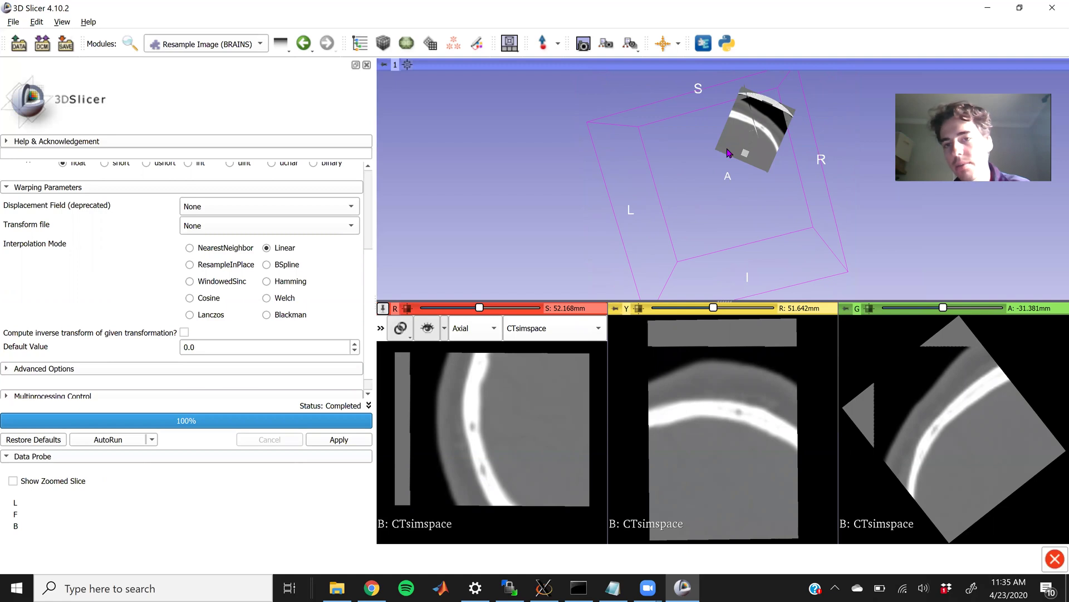
drag(777, 181, 782, 195)
drag(790, 244, 791, 162)
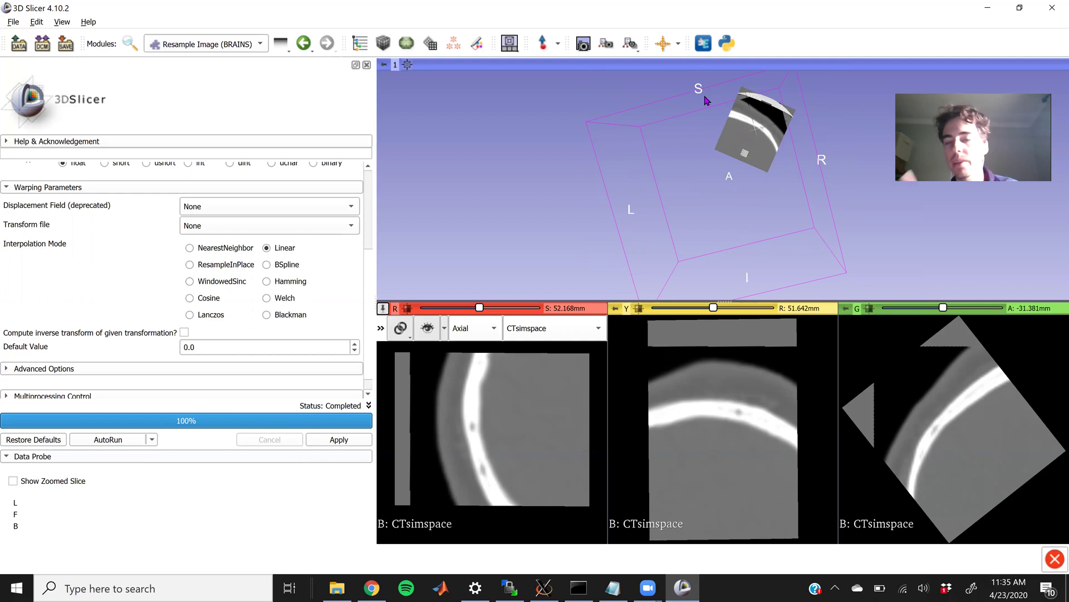
drag(700, 200, 761, 207)
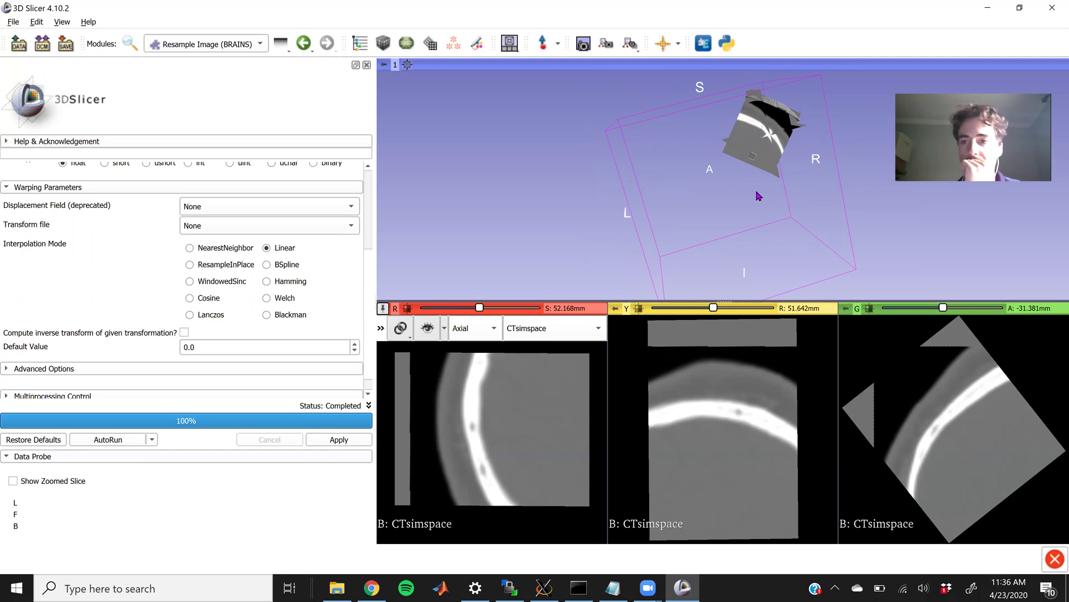
Select only the CTsimspace volume for saving and set its file format to NifTI (.nii.gz)
click(66, 44)
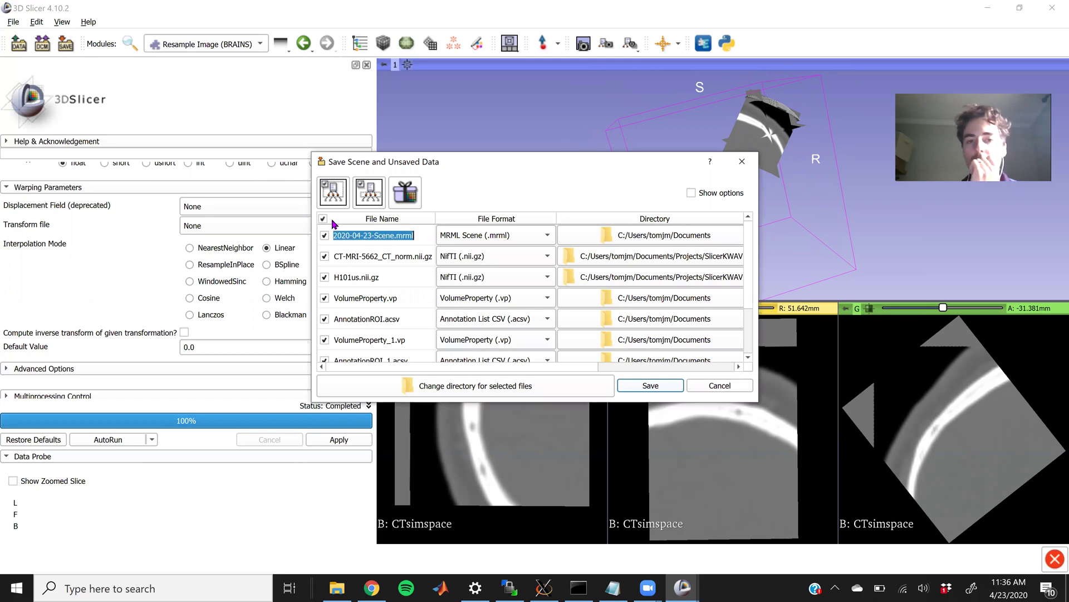
click(323, 219)
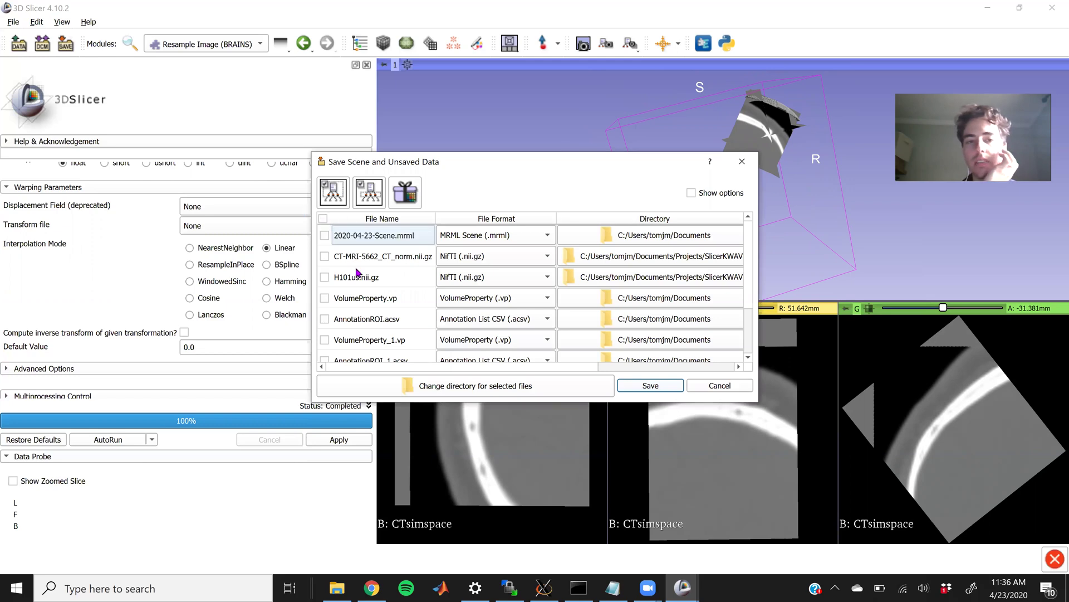
scroll(357, 273, down, 1)
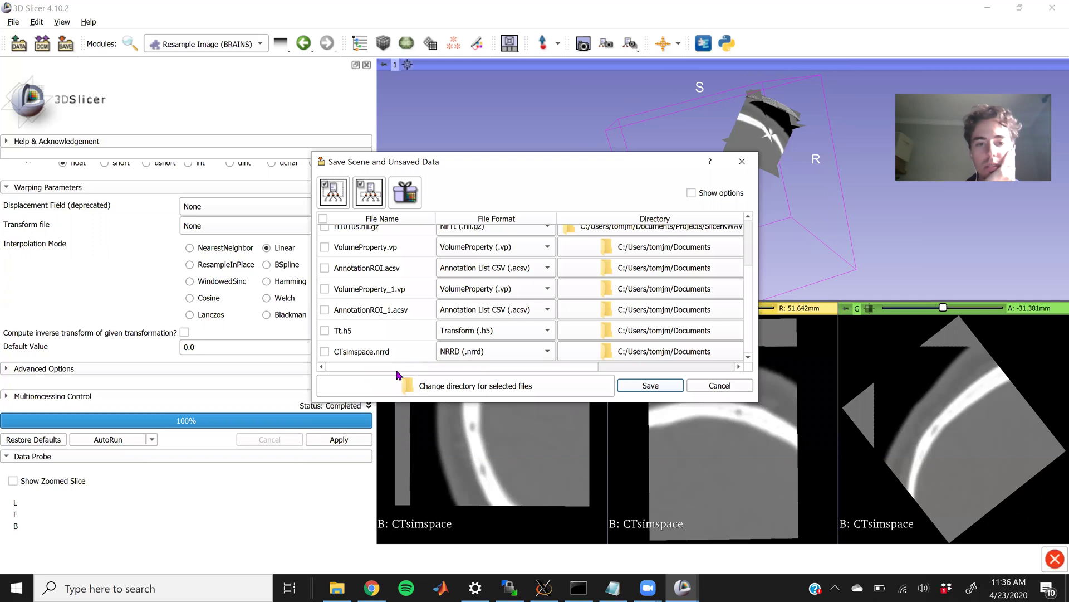
click(325, 352)
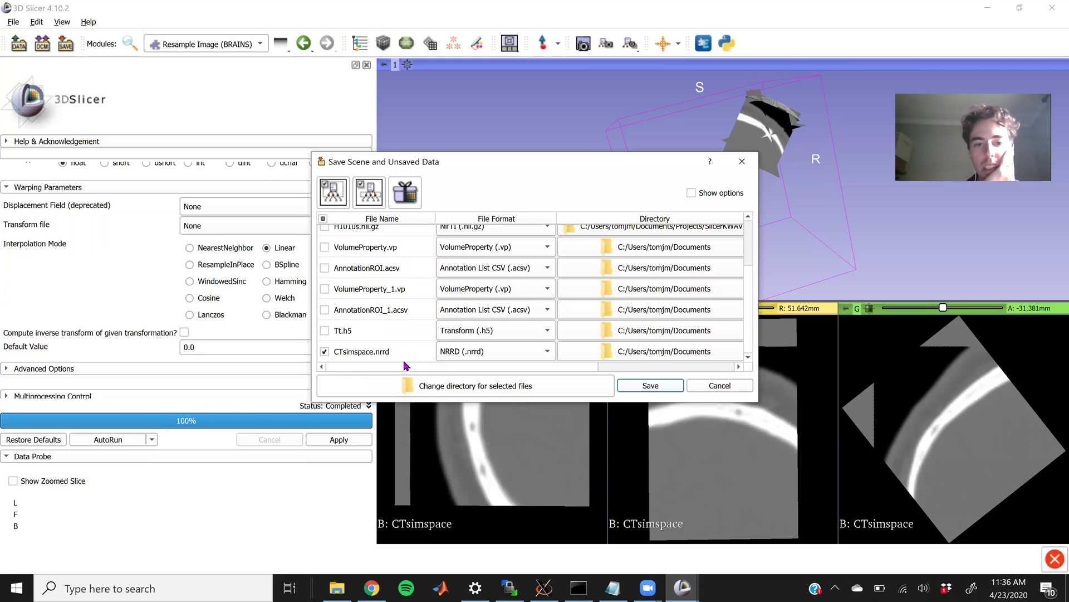
click(508, 355)
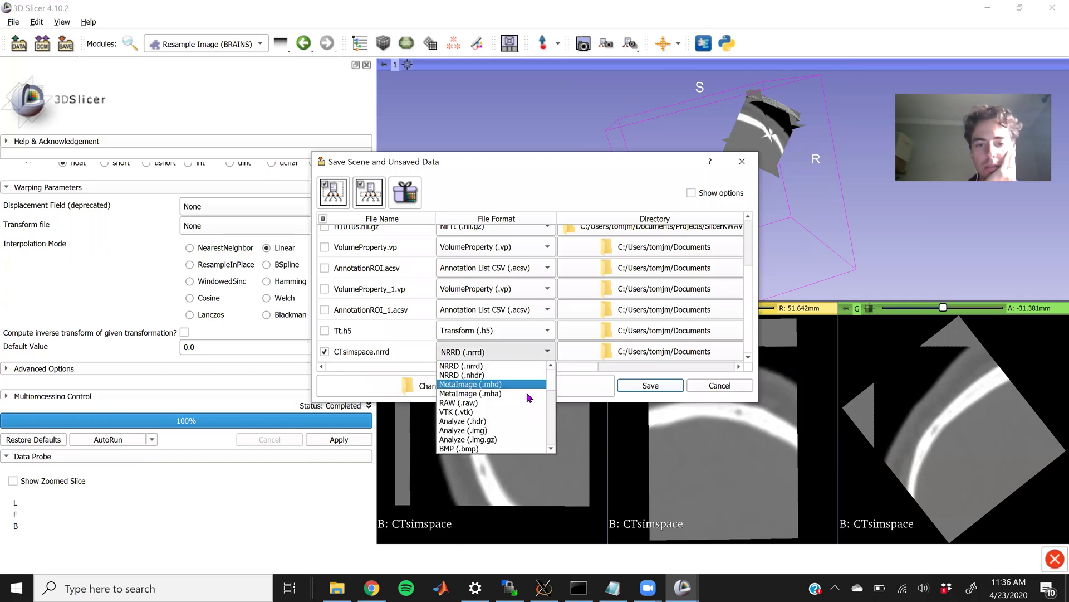
scroll(522, 427, down, 5)
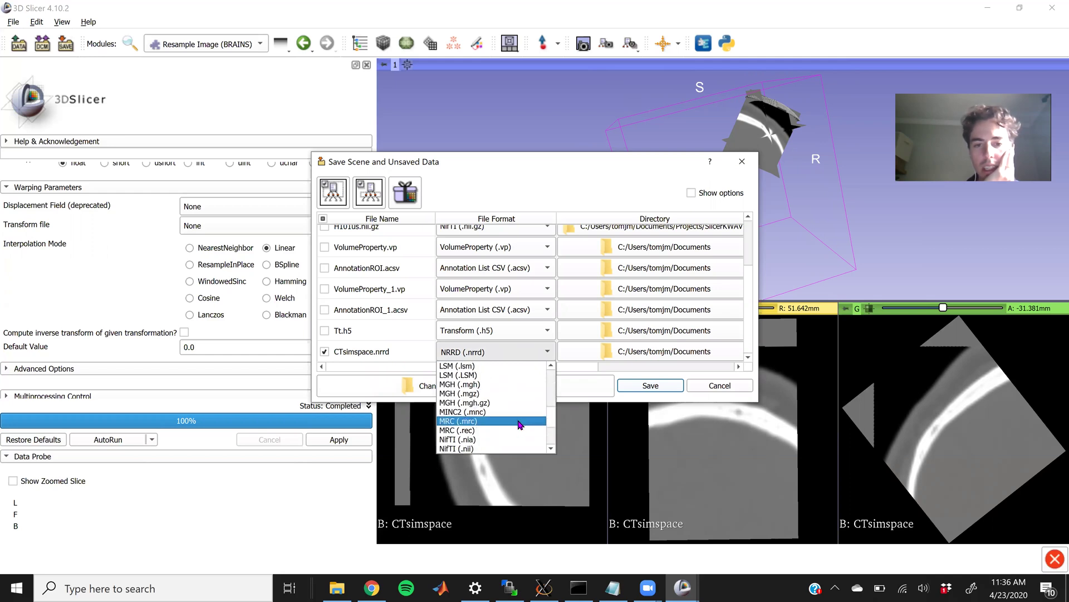
scroll(520, 424, down, 3)
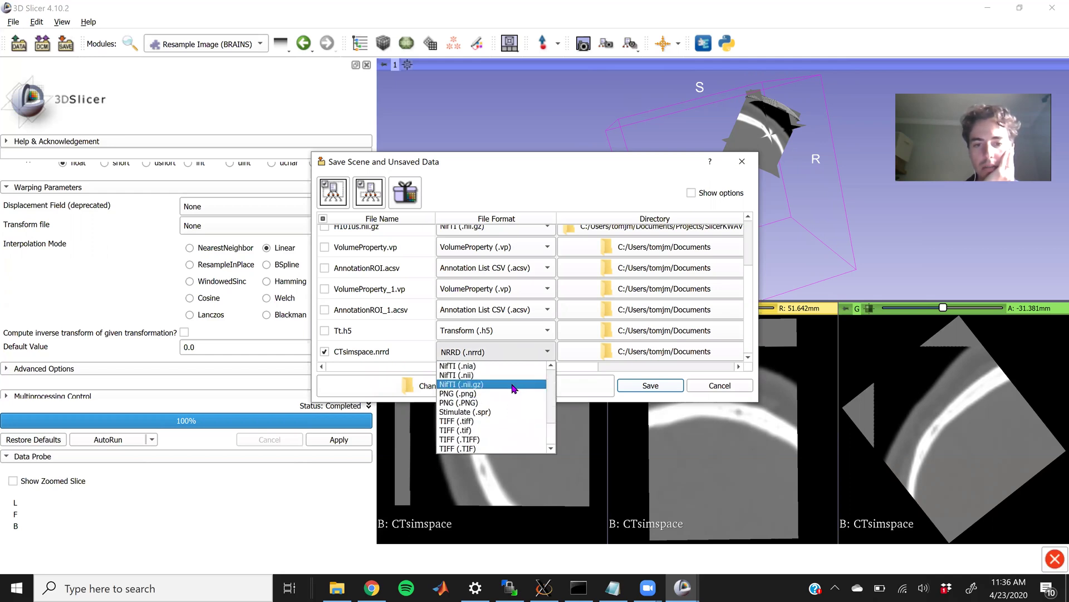
click(514, 384)
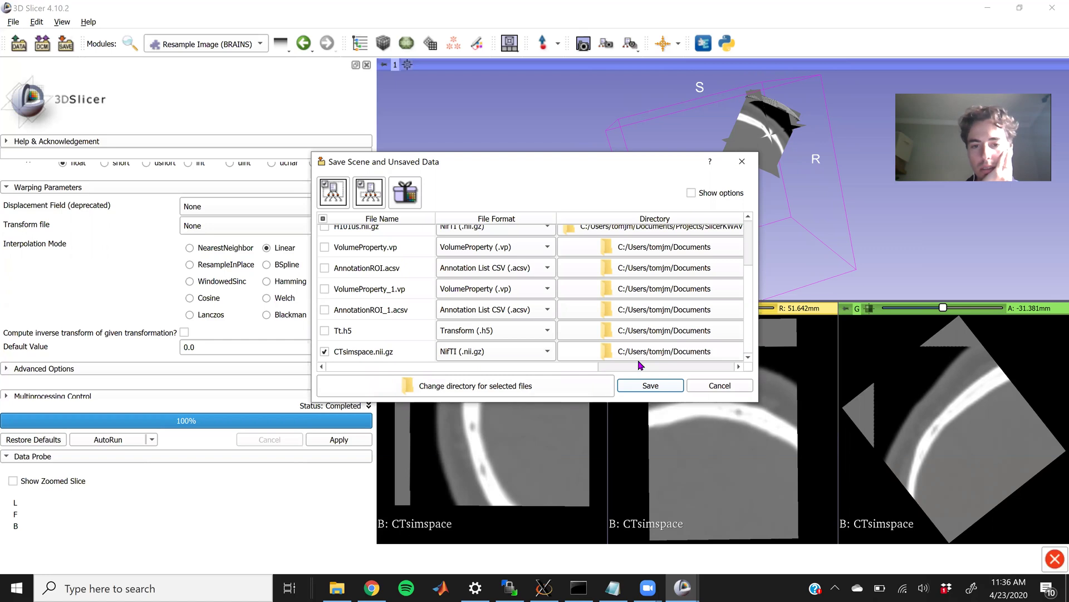
Set the save directory to the SlicerKWAVE folder inside Projects and save the CTsimspace volume
click(572, 385)
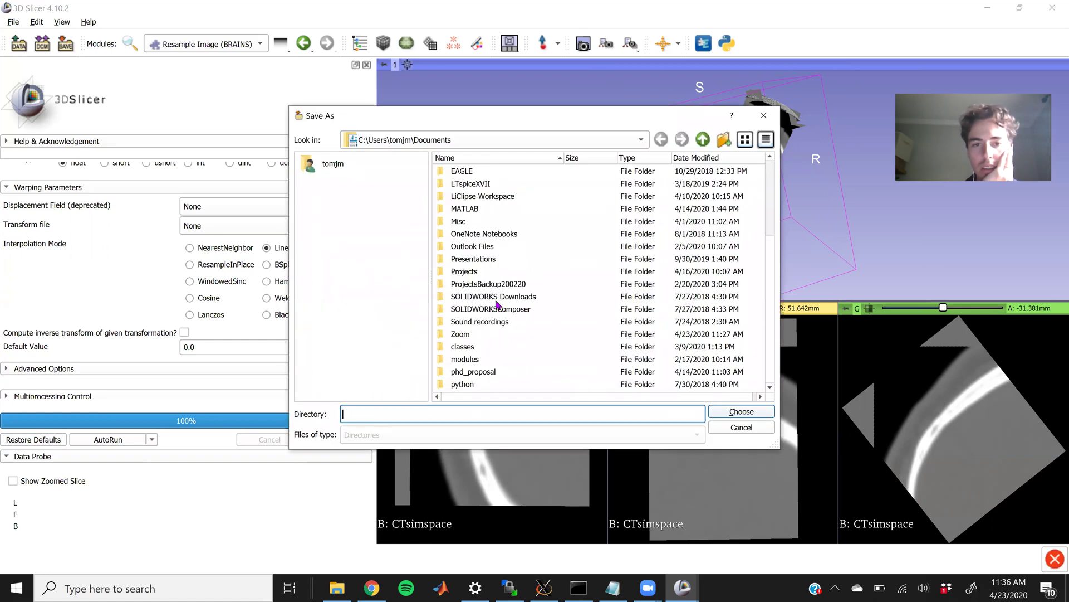
click(487, 265)
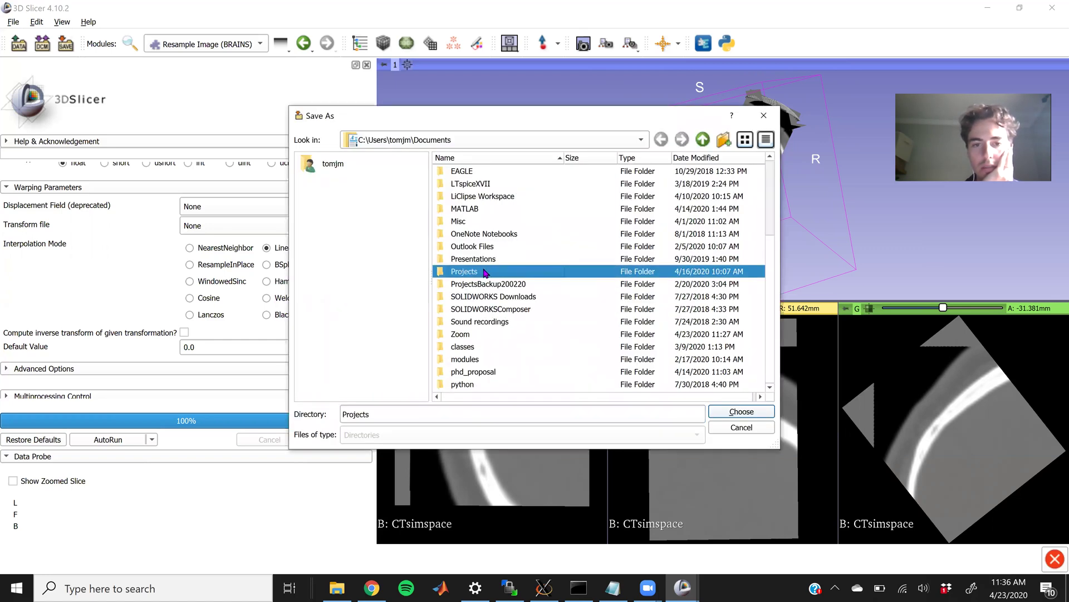
double_click(488, 271)
double_click(493, 385)
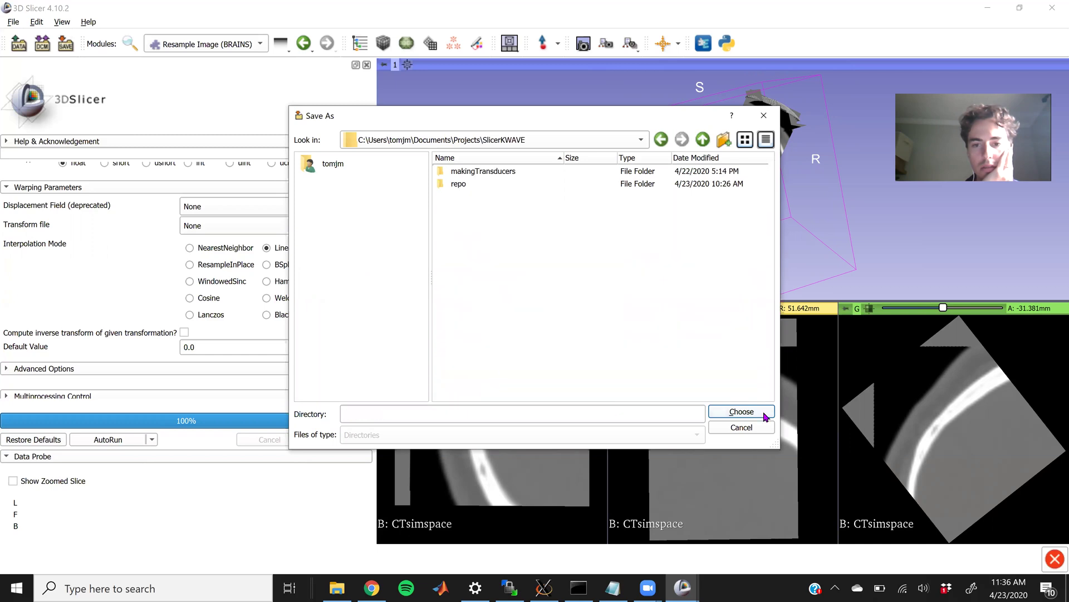
click(741, 412)
click(650, 384)
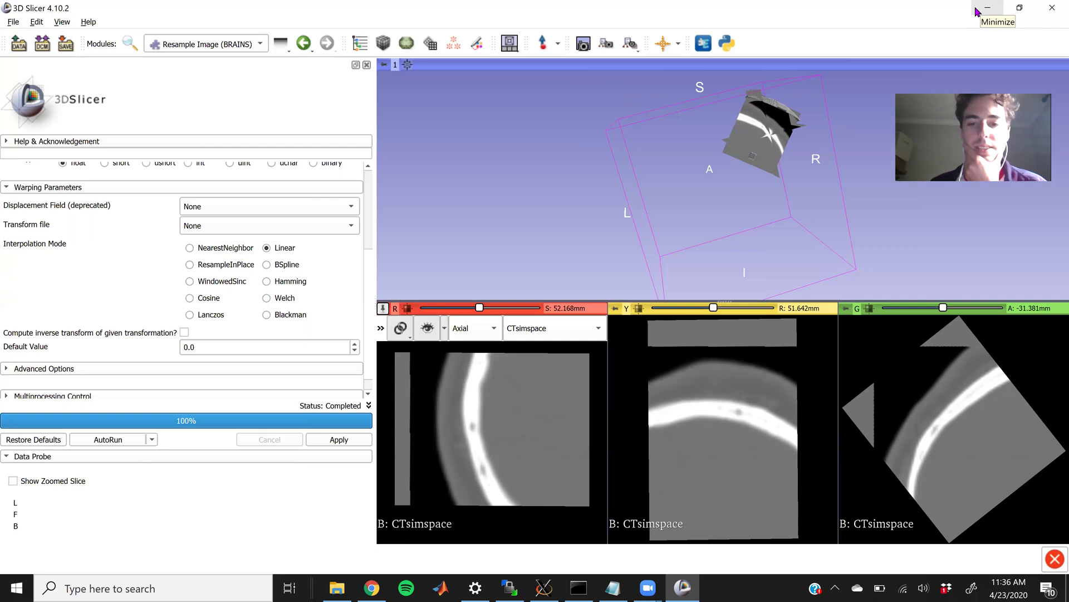
Check the workflow outline in Notepad for the next stage and return to 3D Slicer
click(613, 587)
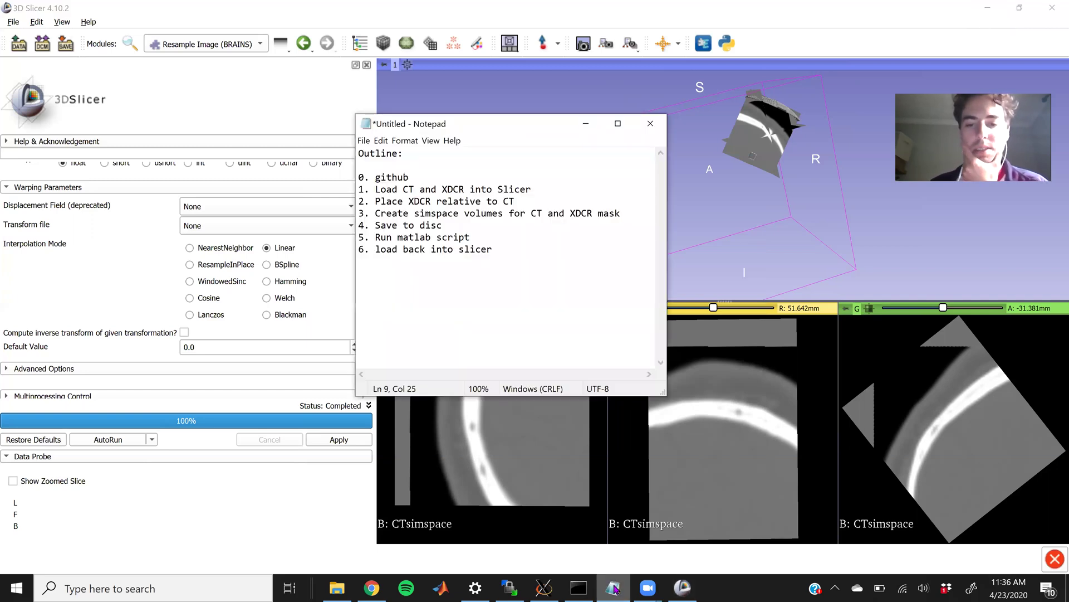
click(613, 588)
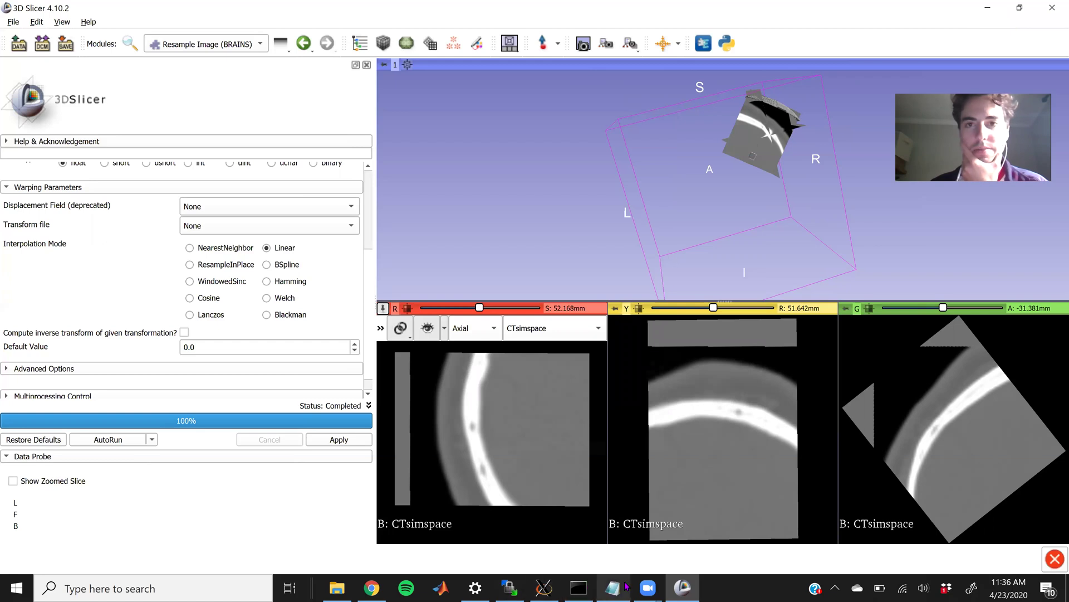
click(613, 588)
click(613, 588)
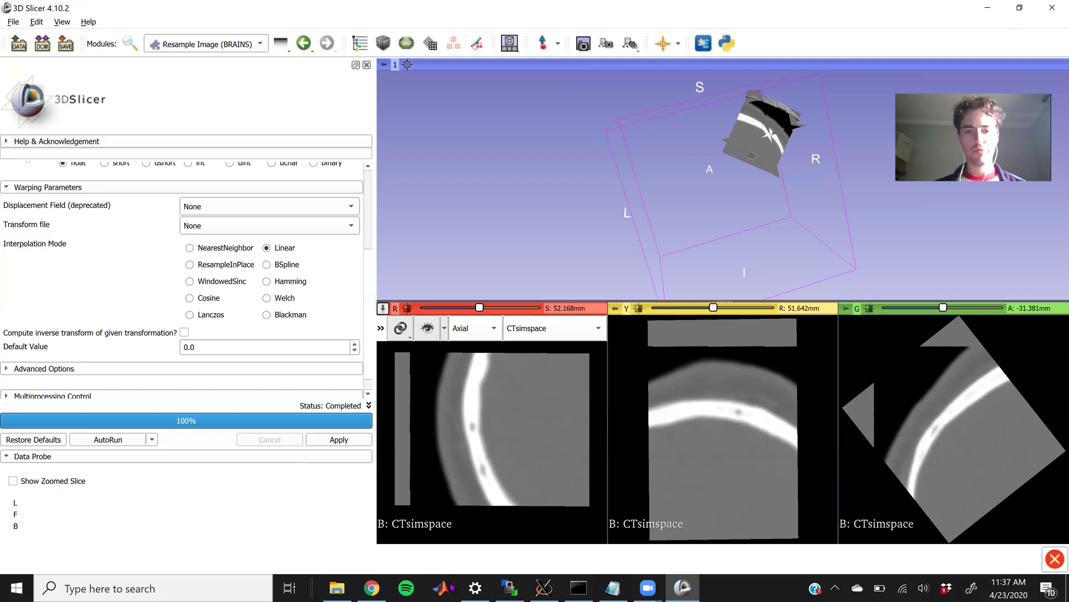
Switch to Chrome and open the Slicer2Kwave.m script from the SLICER_KWAVE GitHub repository in a maximized window
click(370, 516)
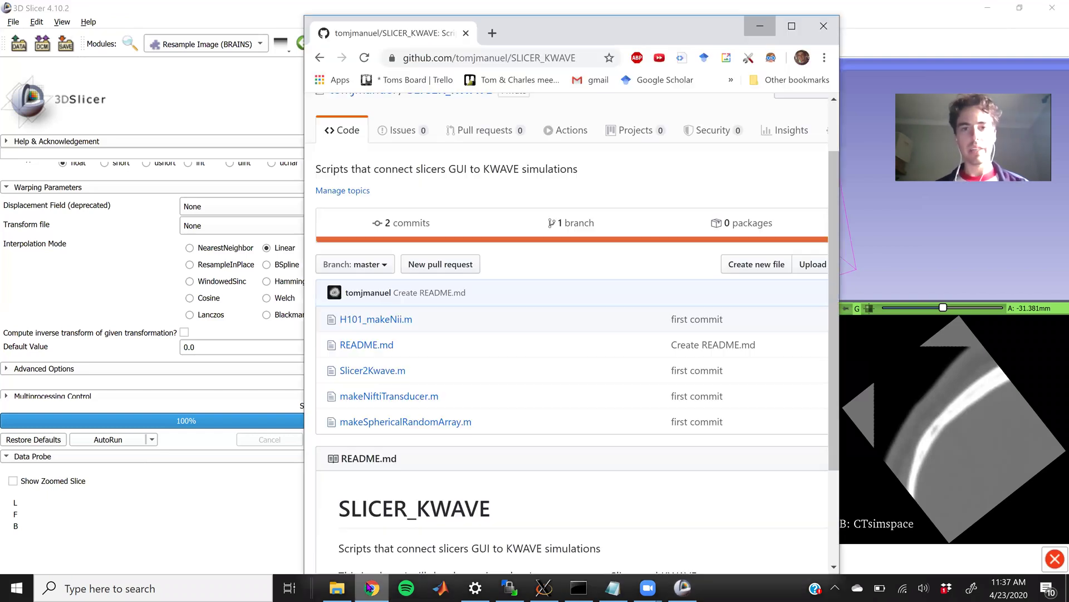
click(393, 371)
click(791, 26)
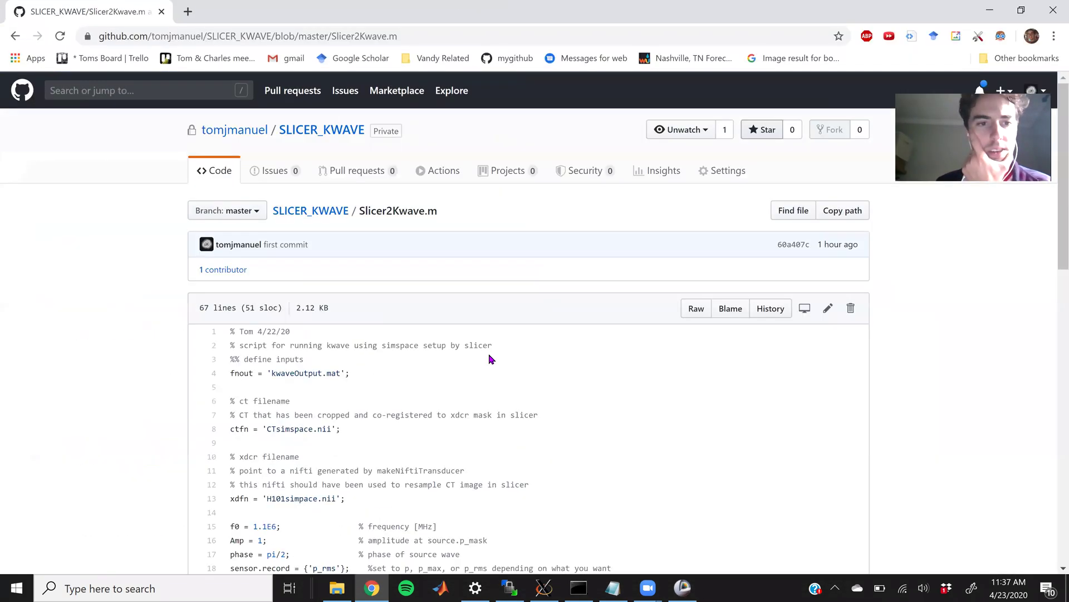
Examine the input definitions in Slicer2Kwave.m, covering the CT and transducer filenames, frequency, amplitude, phase and sensor record settings
scroll(565, 365, down, 3)
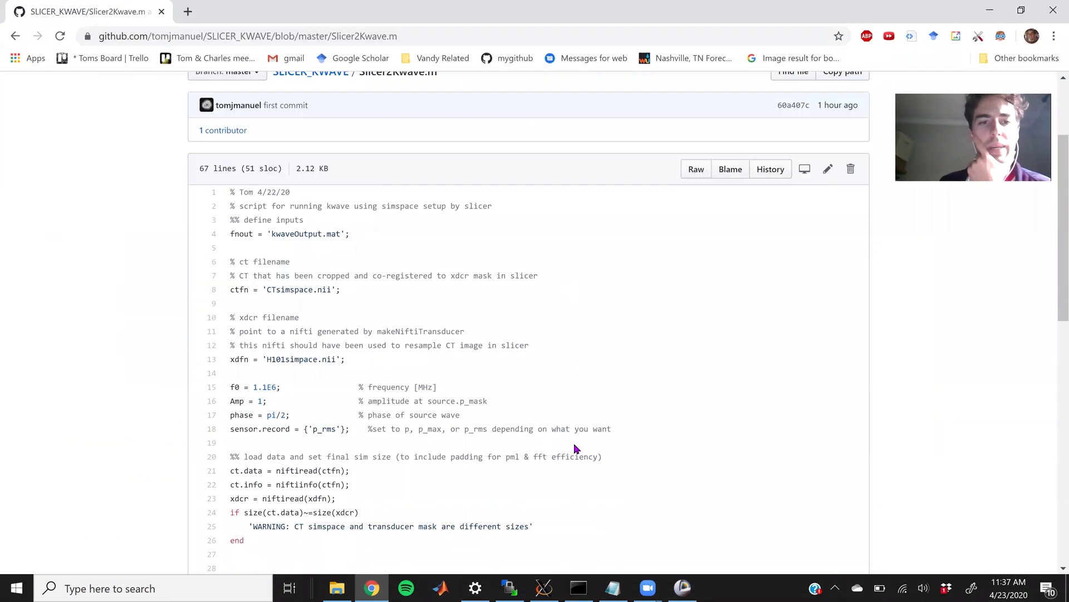
scroll(577, 412, down, 1)
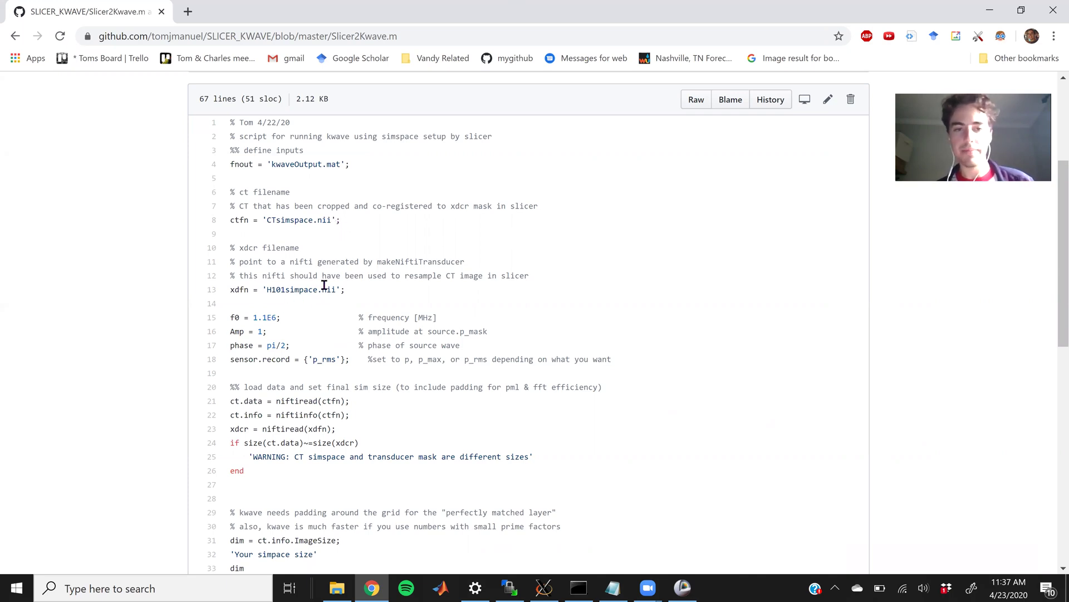
scroll(329, 261, down, 2)
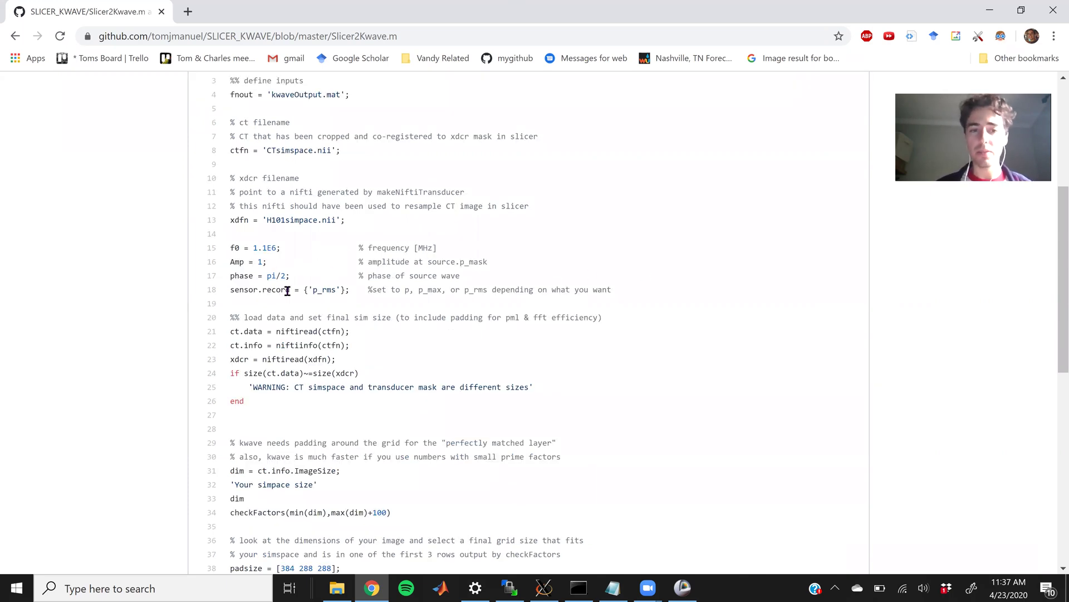
drag(266, 308, 235, 120)
scroll(234, 175, down, 1)
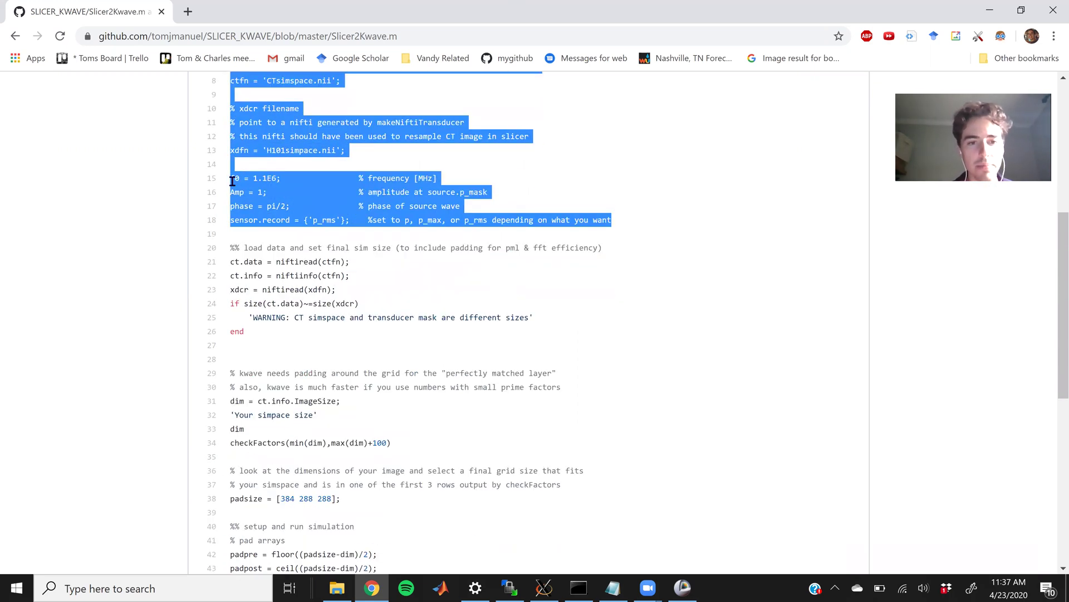
scroll(237, 192, down, 1)
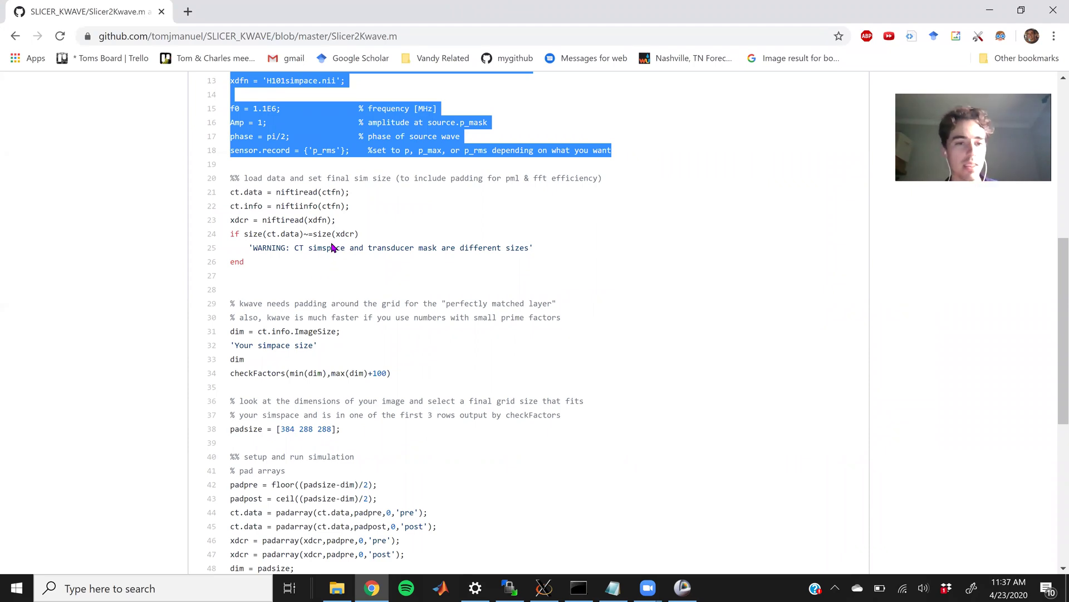
Review the script's data loading, checkFactors call and padsize values that define the padded simulation grid
click(322, 273)
scroll(325, 271, down, 2)
scroll(326, 271, down, 5)
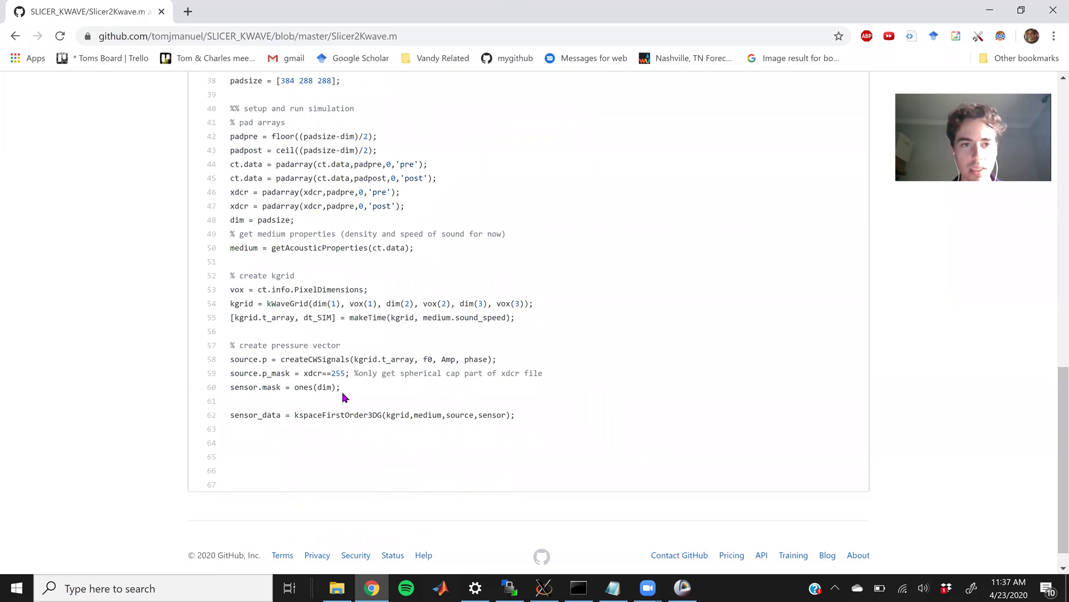
scroll(345, 397, up, 5)
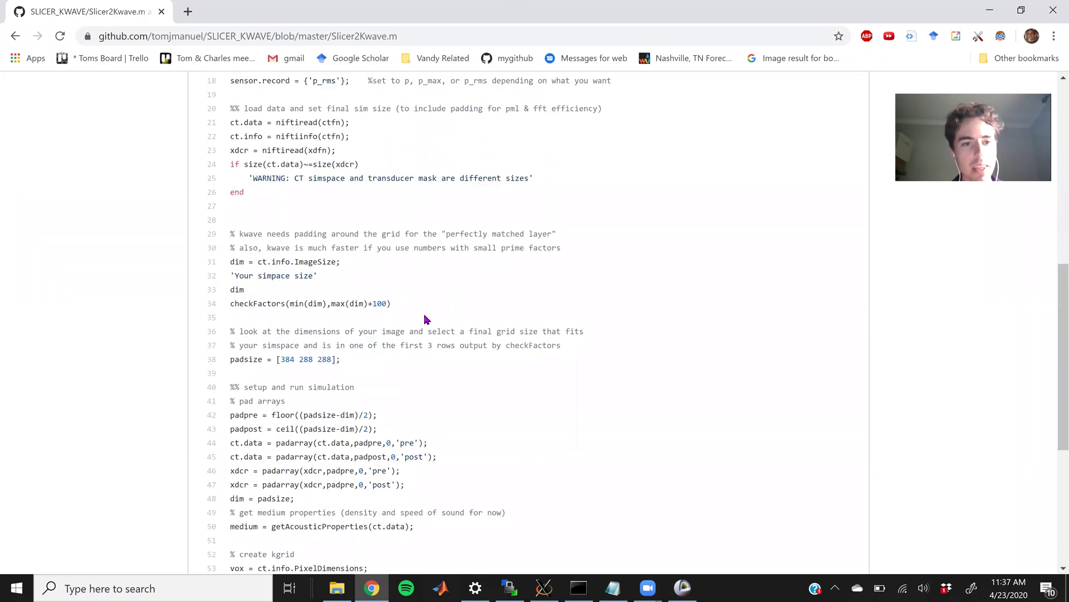
scroll(425, 319, up, 1)
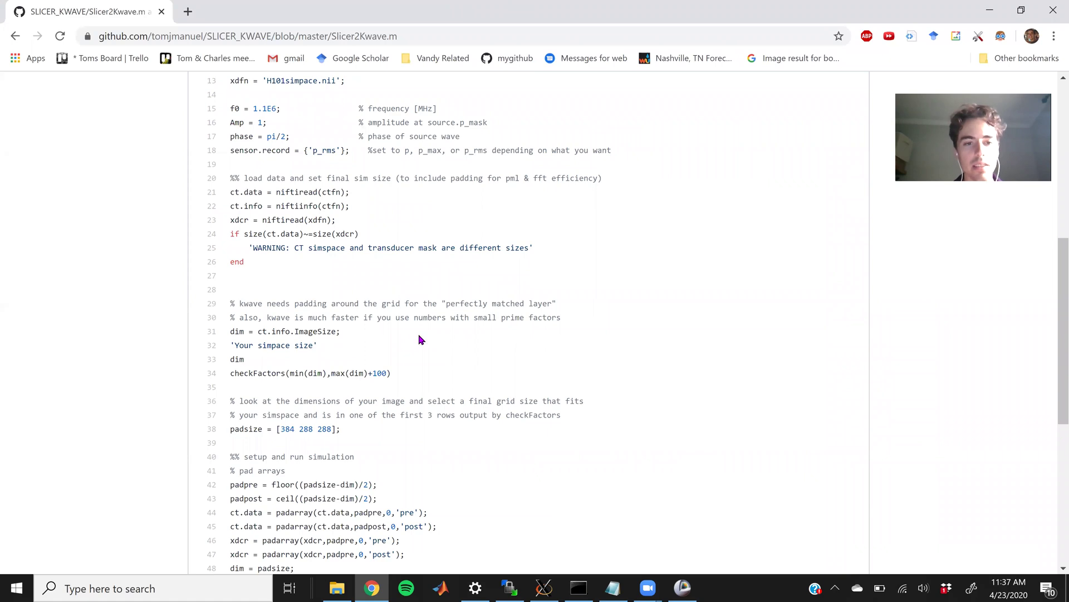
scroll(401, 345, down, 2)
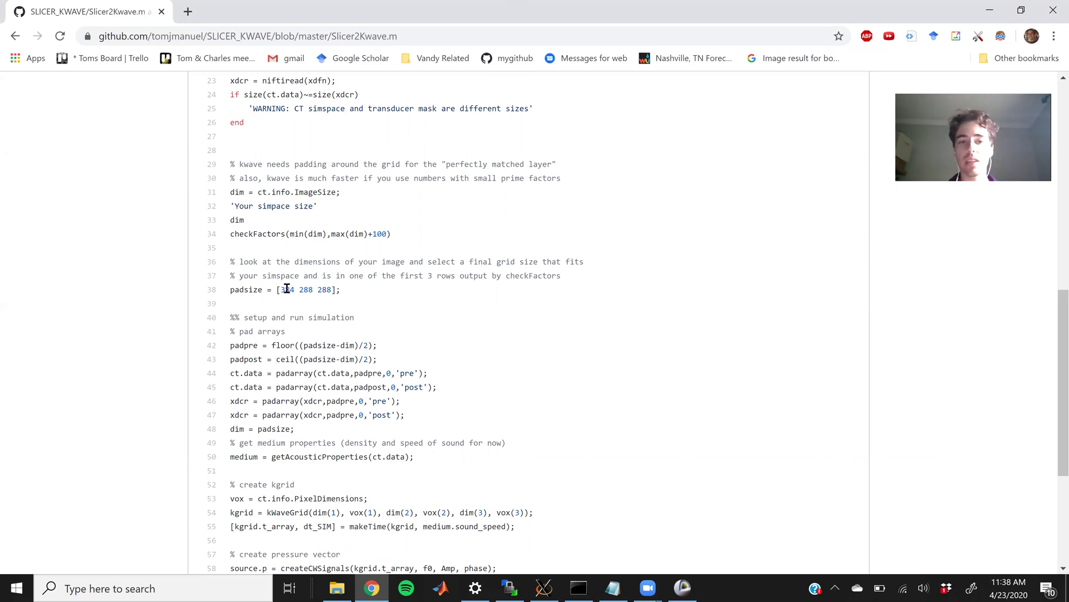
double_click(306, 289)
drag(323, 289, 327, 289)
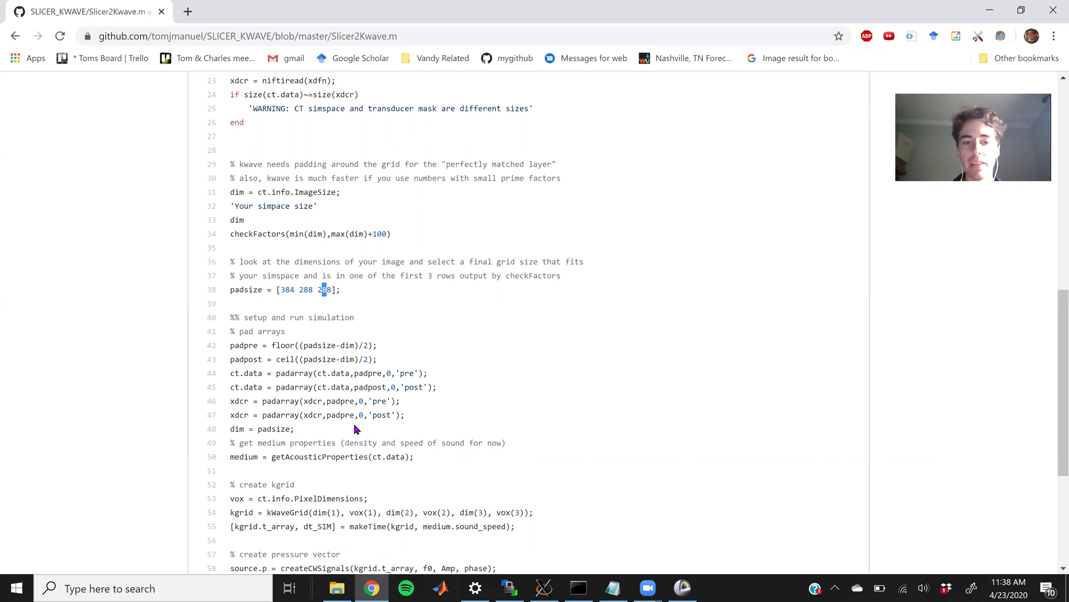
Examine the simulation setup code, including getAcousticProperties, the kgrid creation, the pressure source and the kspaceFirstOrder3DG call
scroll(331, 317, down, 2)
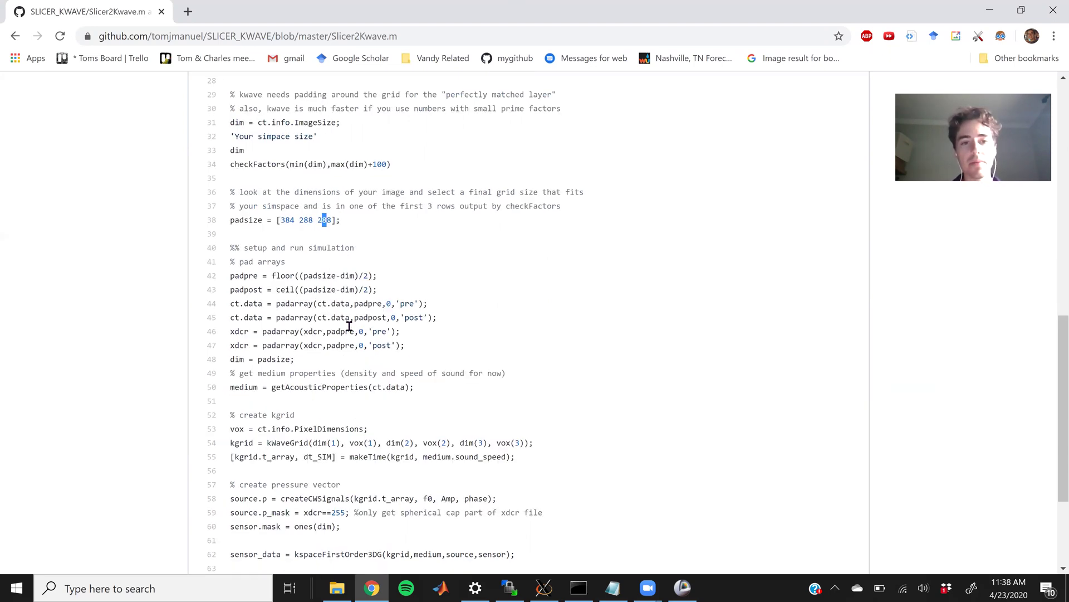
scroll(356, 331, down, 1)
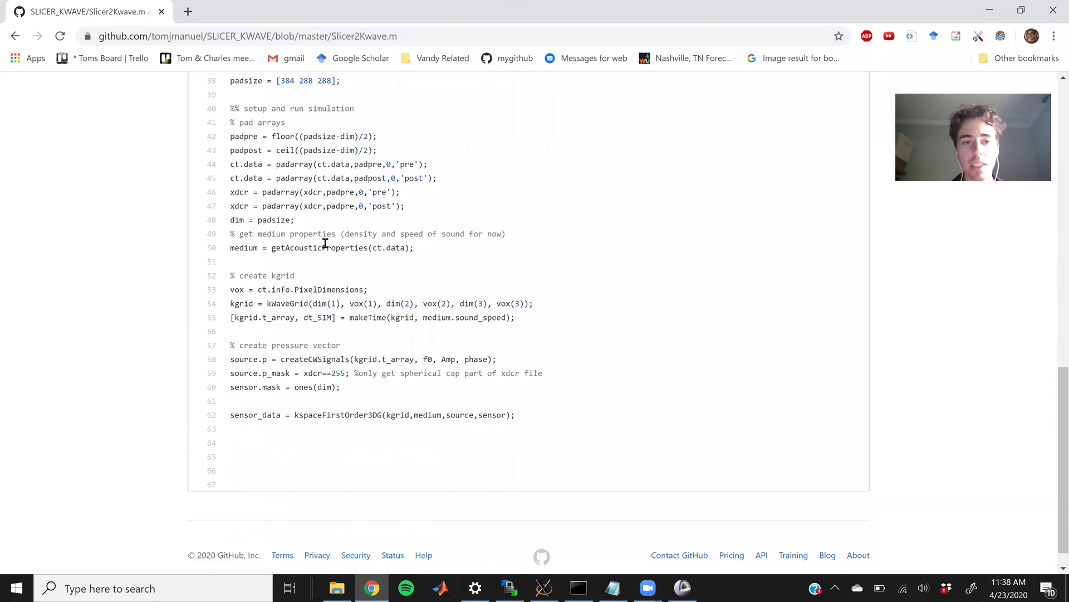
double_click(325, 245)
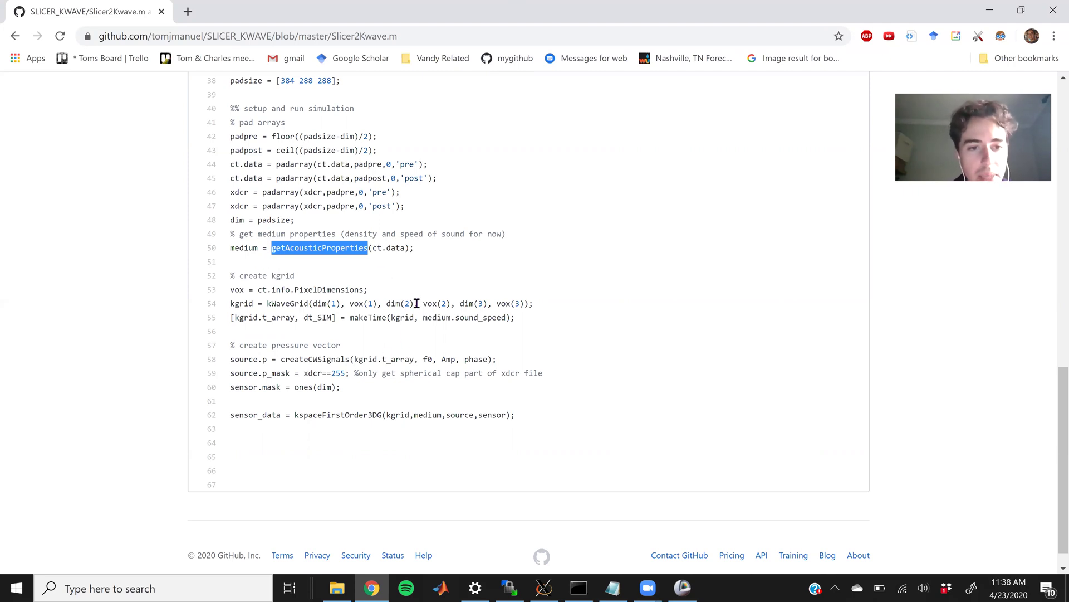
double_click(342, 289)
click(312, 300)
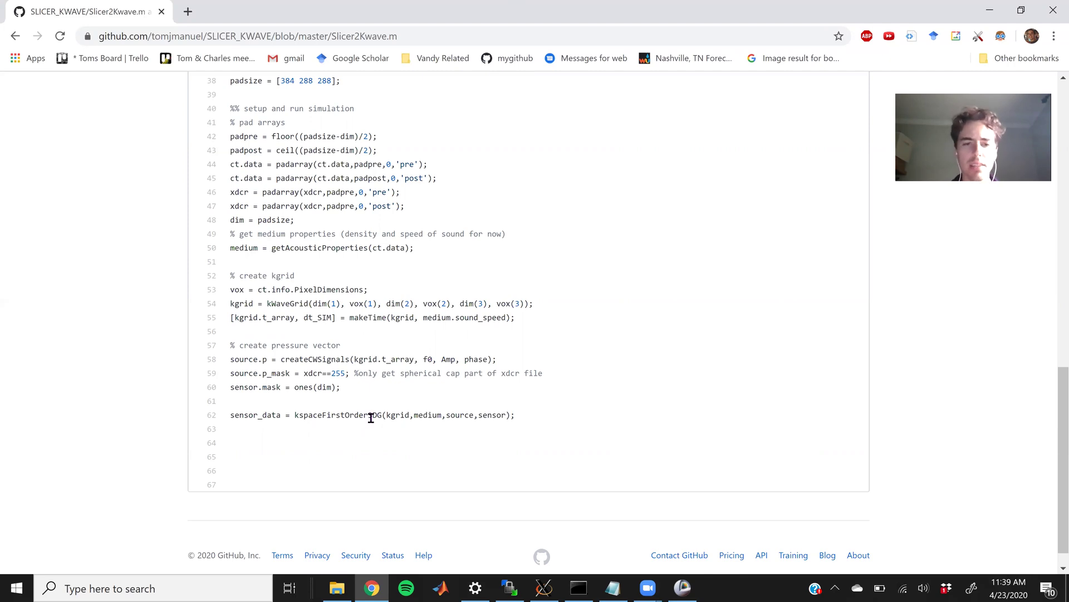
double_click(348, 414)
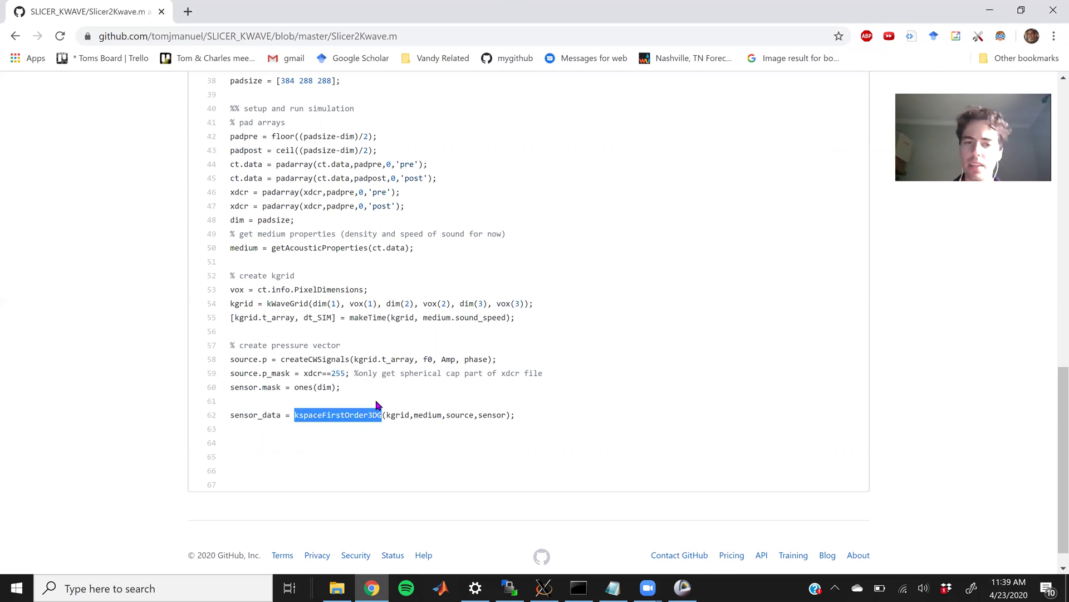
click(374, 414)
drag(363, 414, 368, 414)
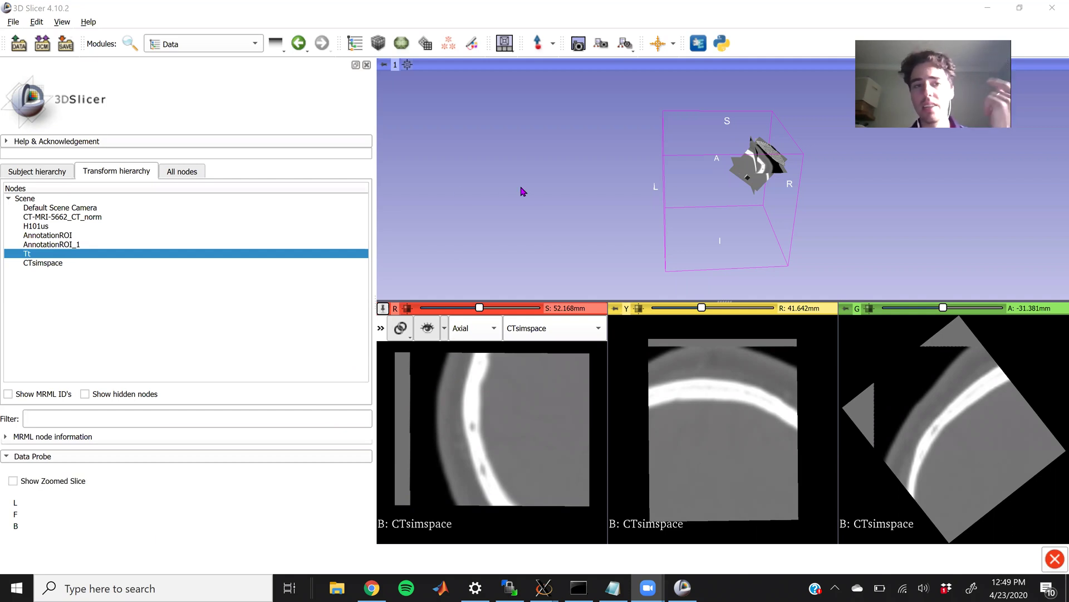
Switch to 3D Slicer and load kwaveOutput.nii.gz from the SlicerKWAVE folder into the scene as a volume
drag(561, 189, 641, 178)
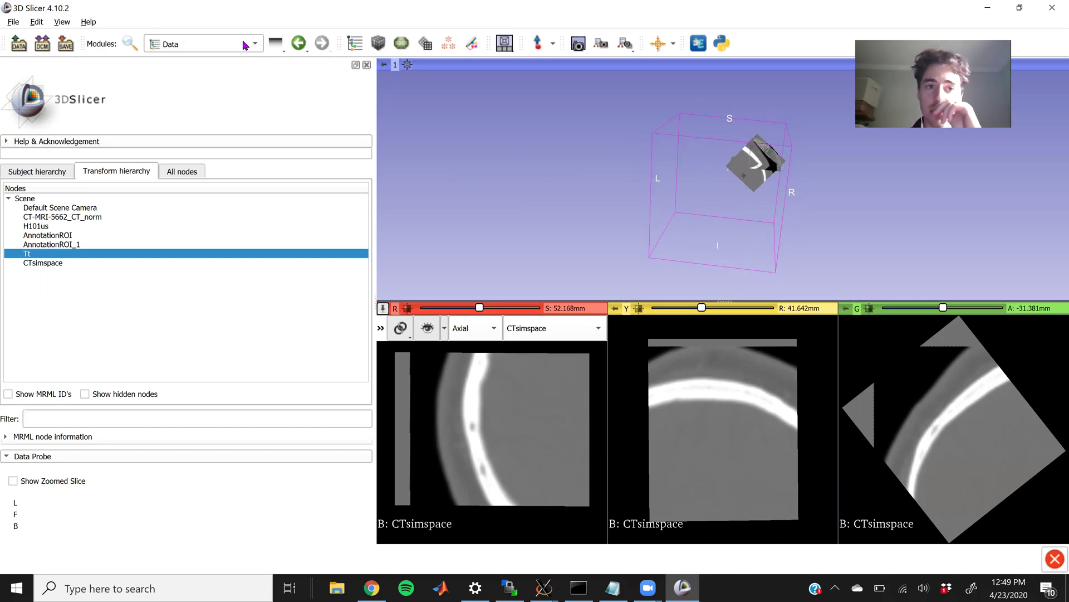
click(19, 43)
click(334, 131)
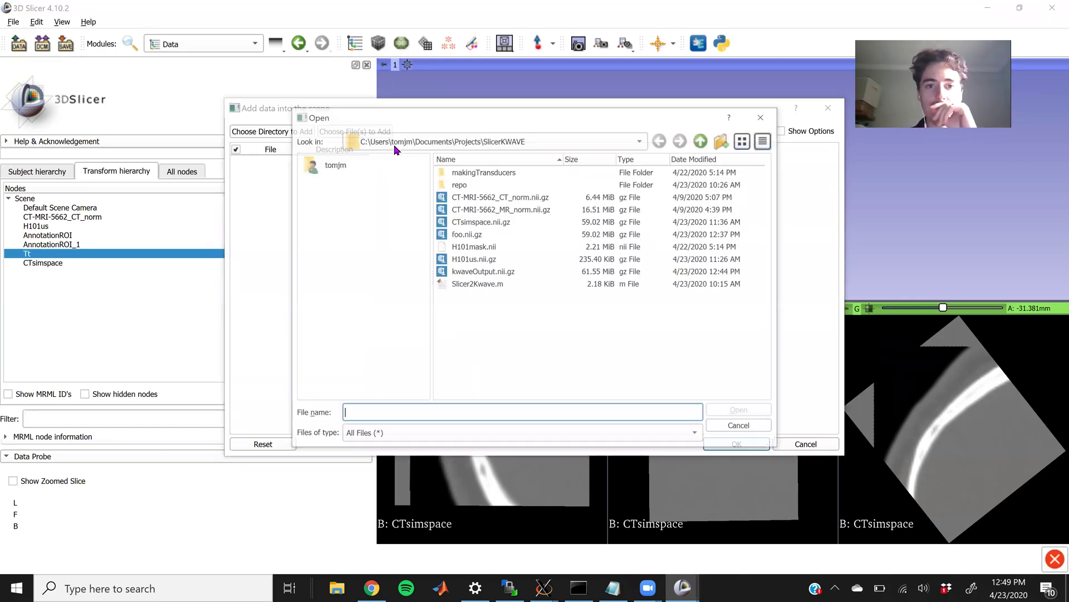
click(522, 272)
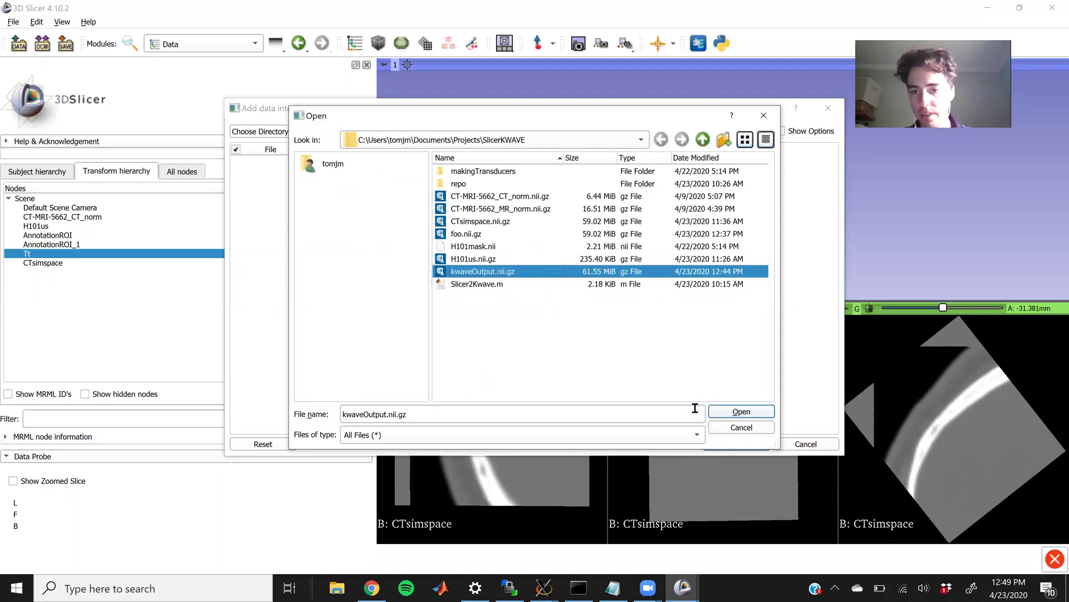
click(721, 412)
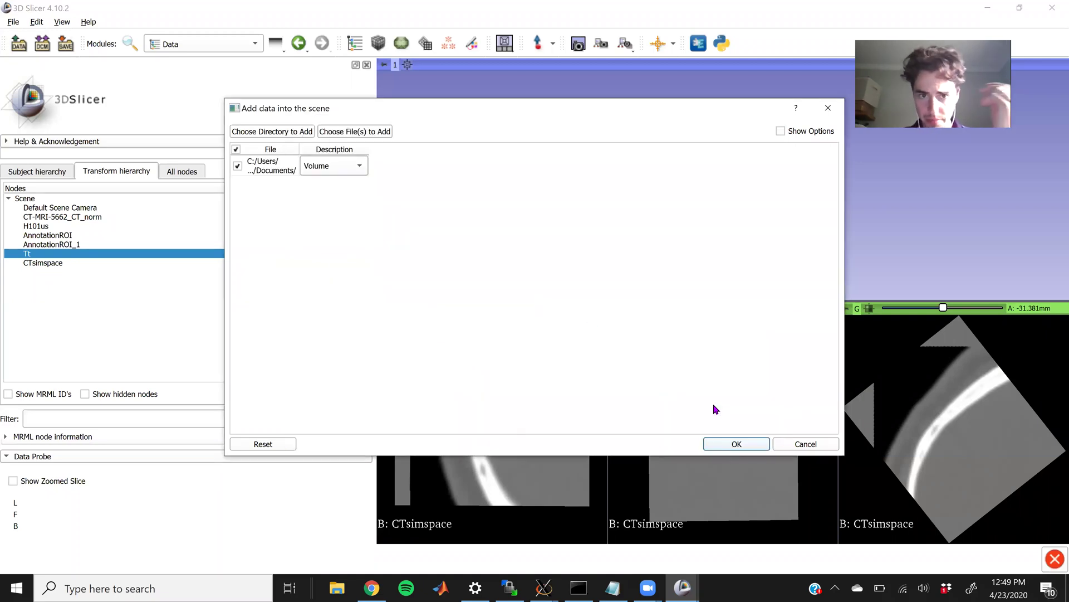
click(730, 443)
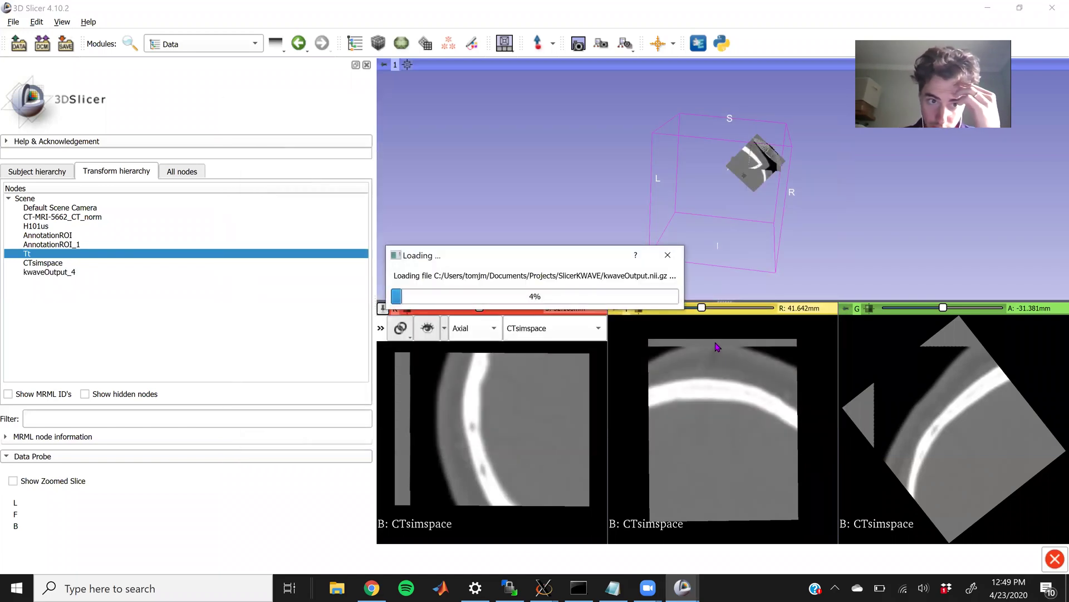
drag(664, 243, 684, 134)
drag(665, 178, 685, 222)
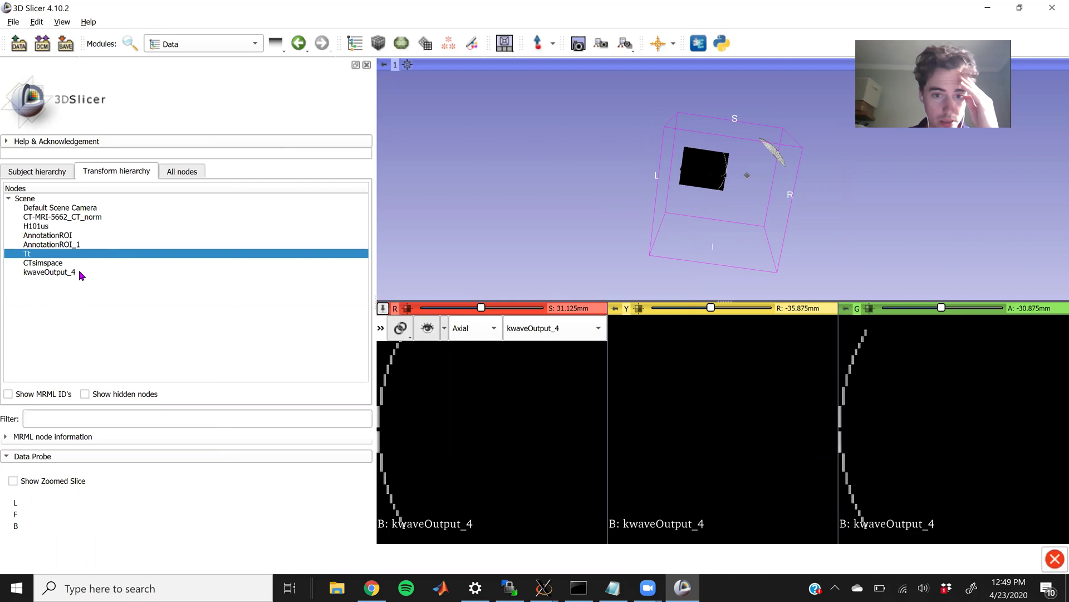
Adjust the window and level of the kwaveOutput_4 slices to bring out the simulated pressure field
drag(487, 464, 478, 505)
drag(456, 444, 544, 459)
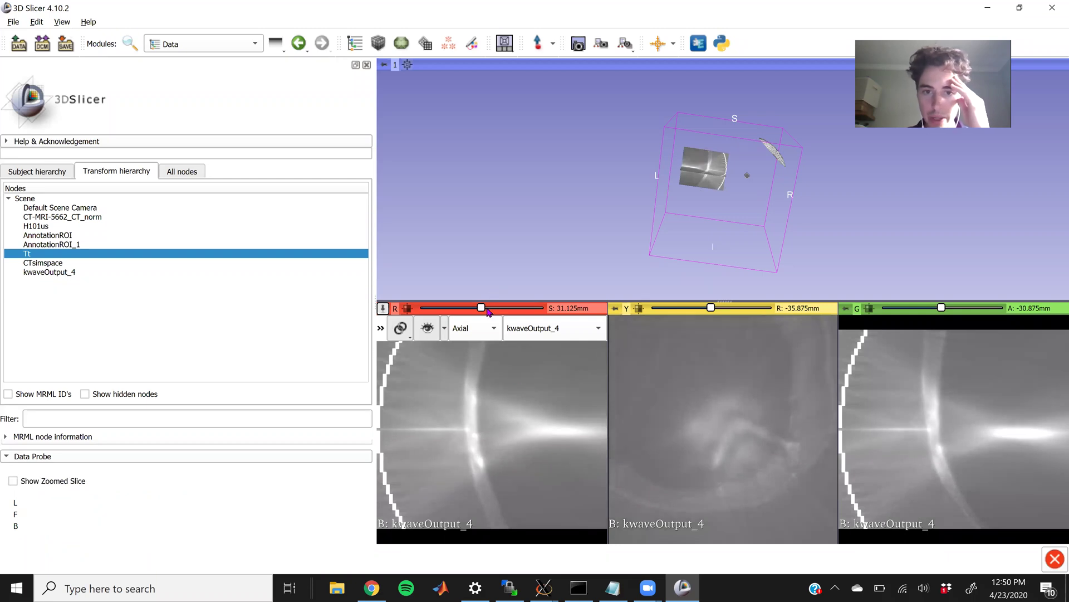
drag(485, 310, 488, 310)
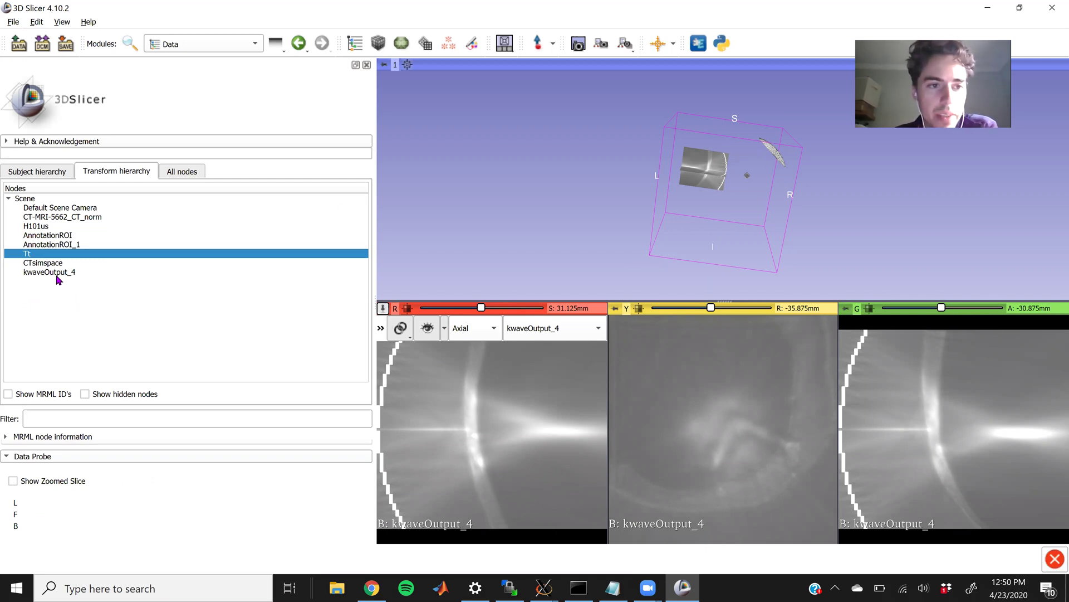
Apply the Tt transform to kwaveOutput_4 by nesting the volume under Tt in the transform hierarchy
click(77, 272)
drag(79, 274, 64, 256)
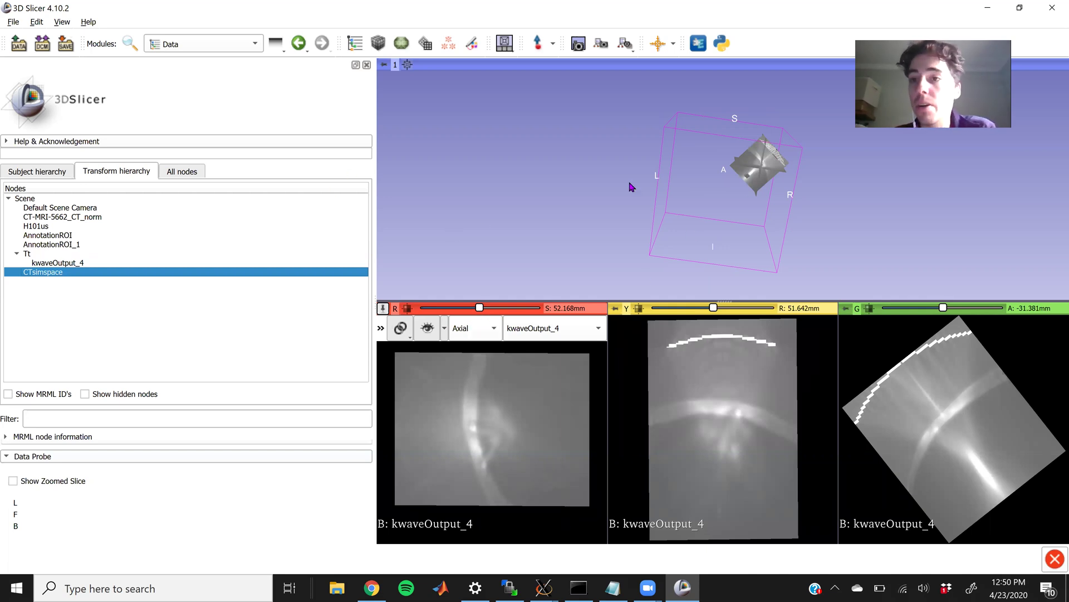
drag(687, 182, 722, 222)
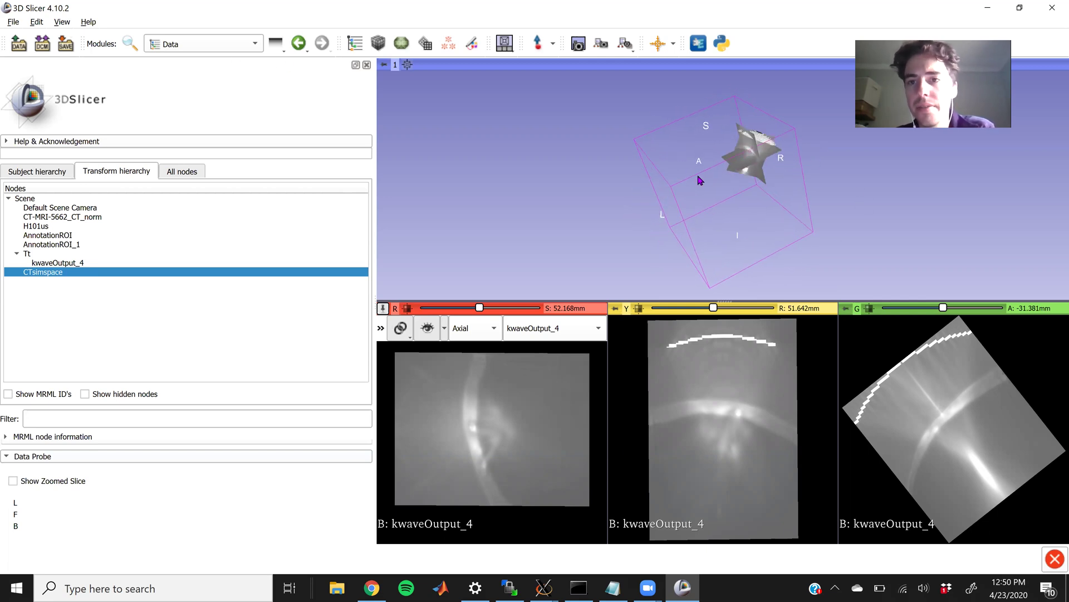
drag(697, 176, 674, 162)
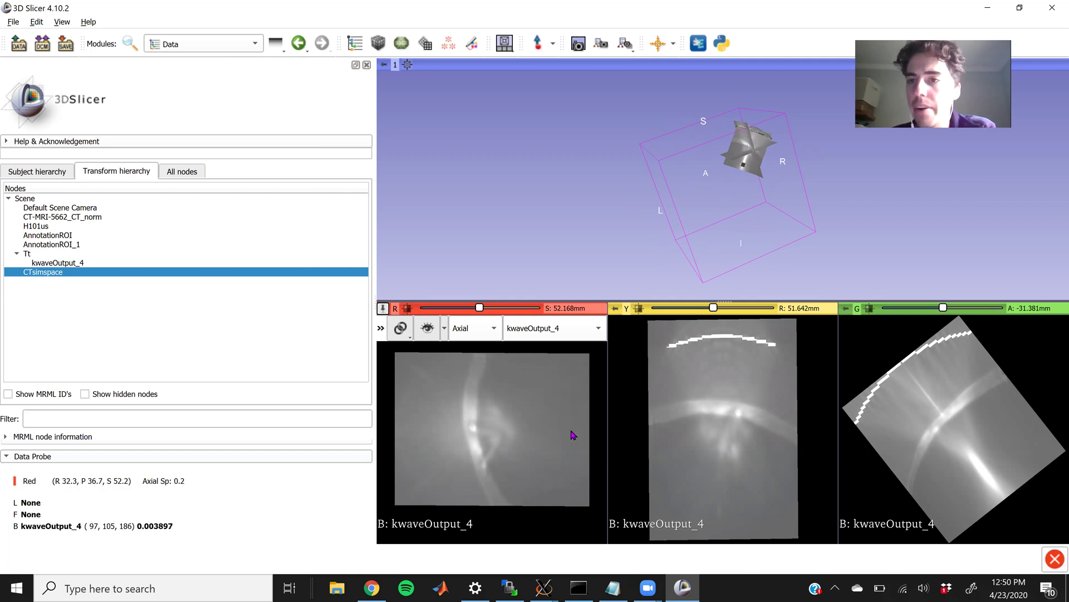
Overlay CT-MRI-5662_CT_norm on the kwaveOutput_4 slices at 0.50 foreground opacity, and switch the foreground volume to CTsimspace
click(383, 328)
click(562, 404)
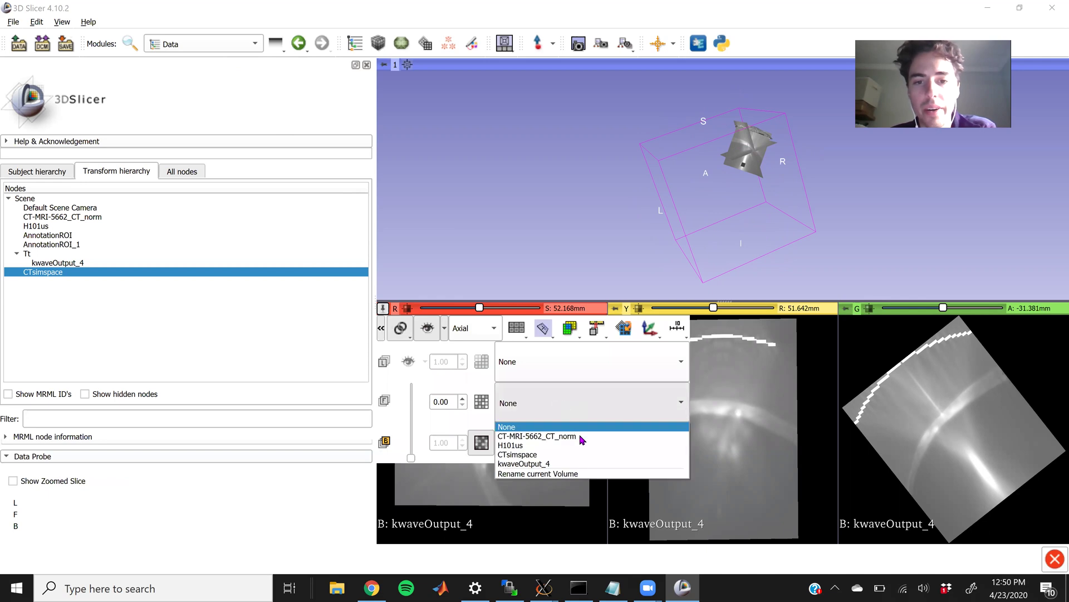
click(581, 438)
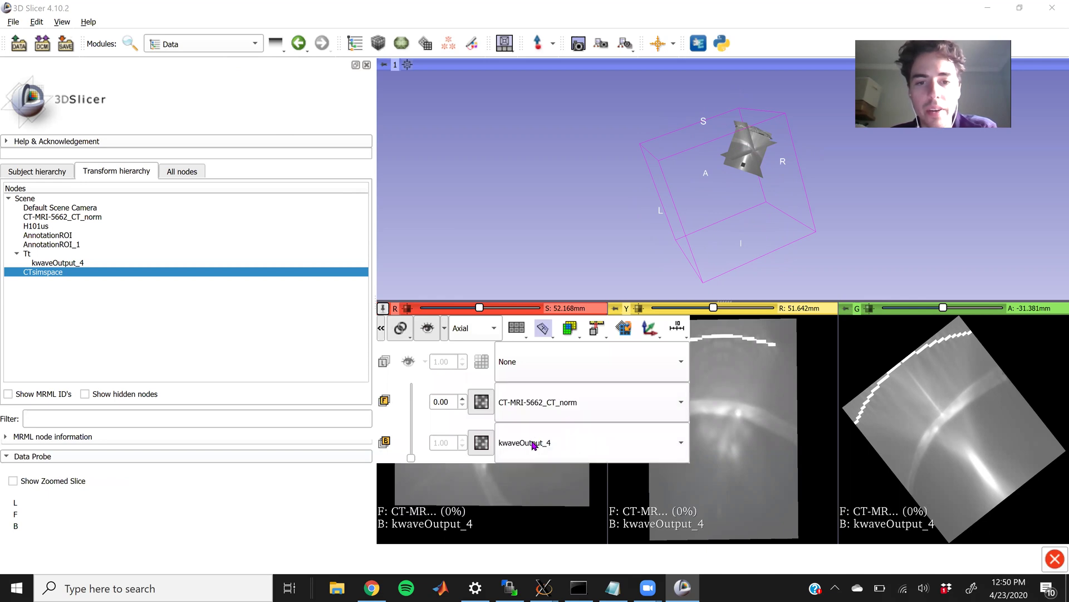
click(415, 425)
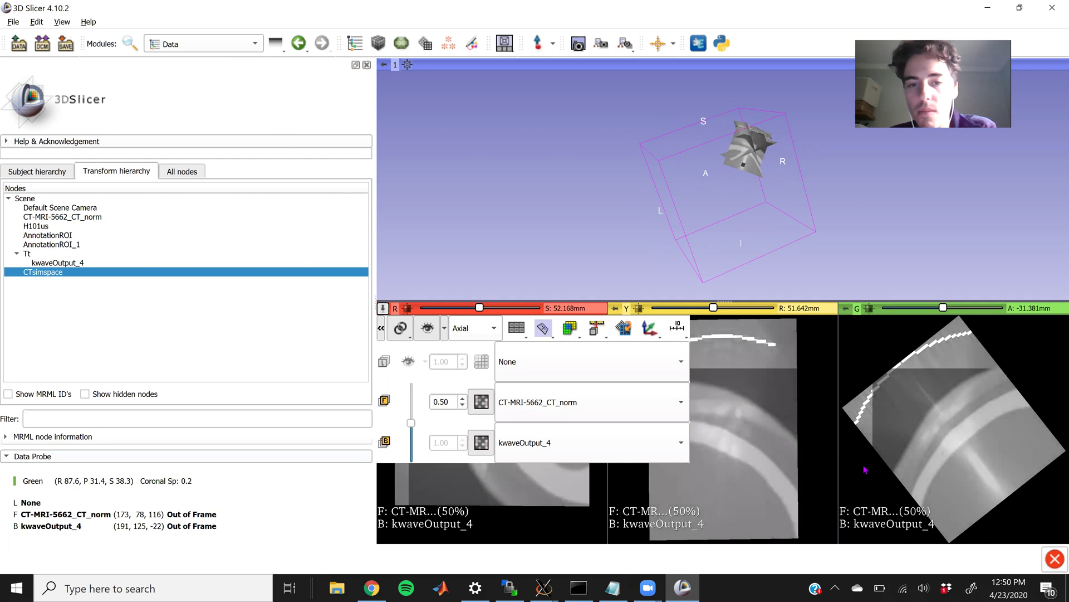
click(656, 409)
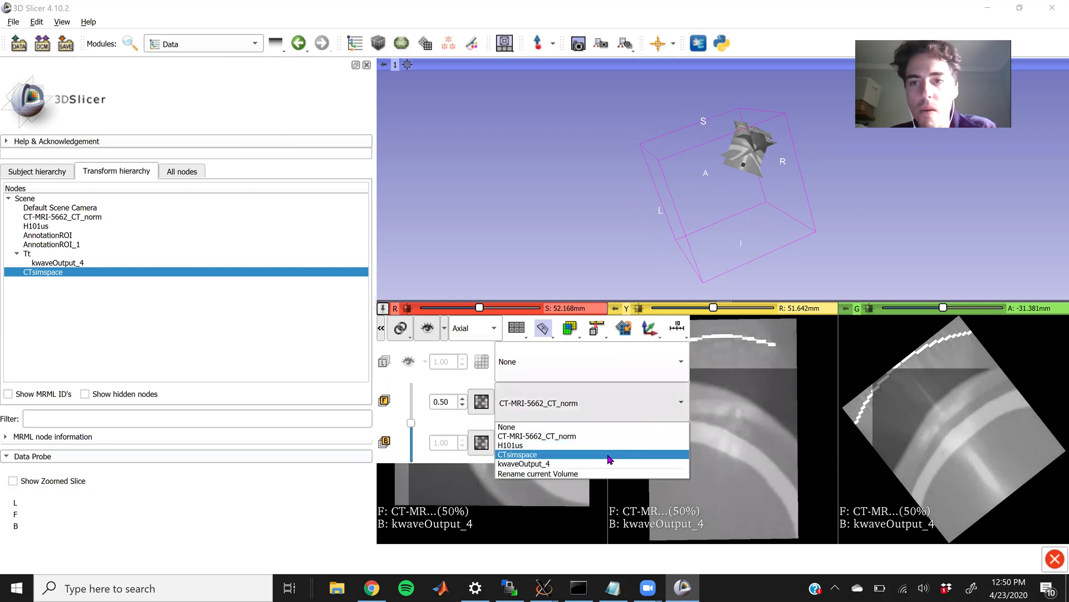
click(610, 453)
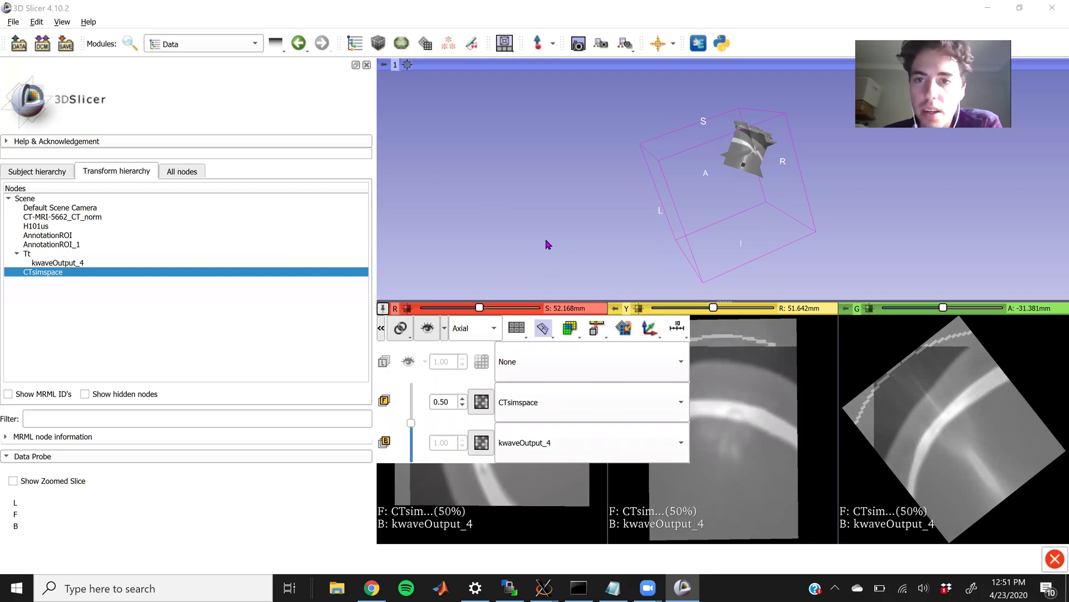
Make kwaveOutput_4 the active volume in the Volumes module and set its lookup table to Red
click(248, 46)
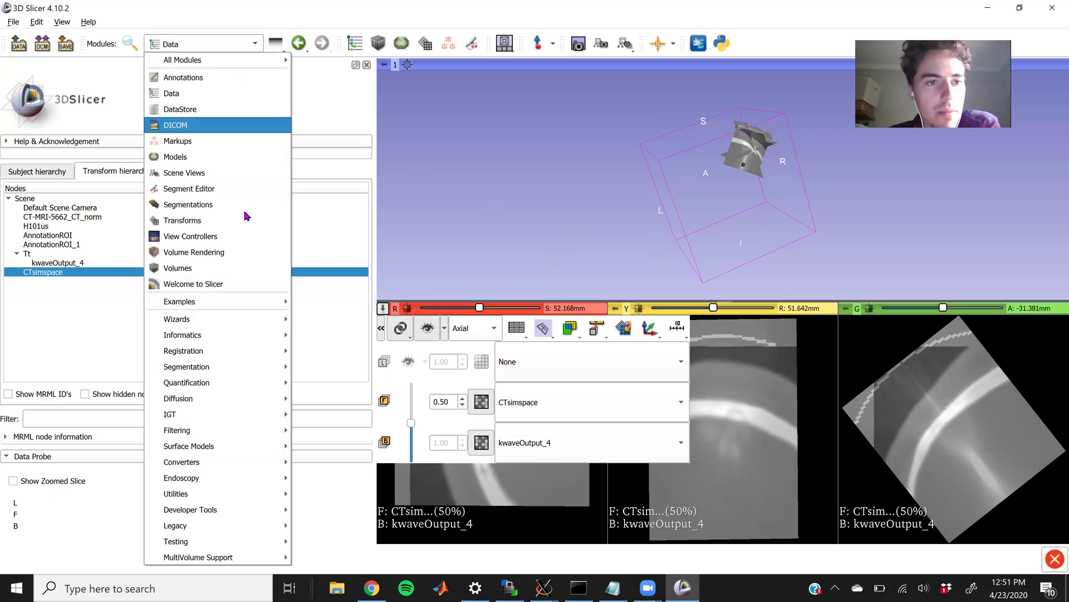
click(229, 270)
click(187, 171)
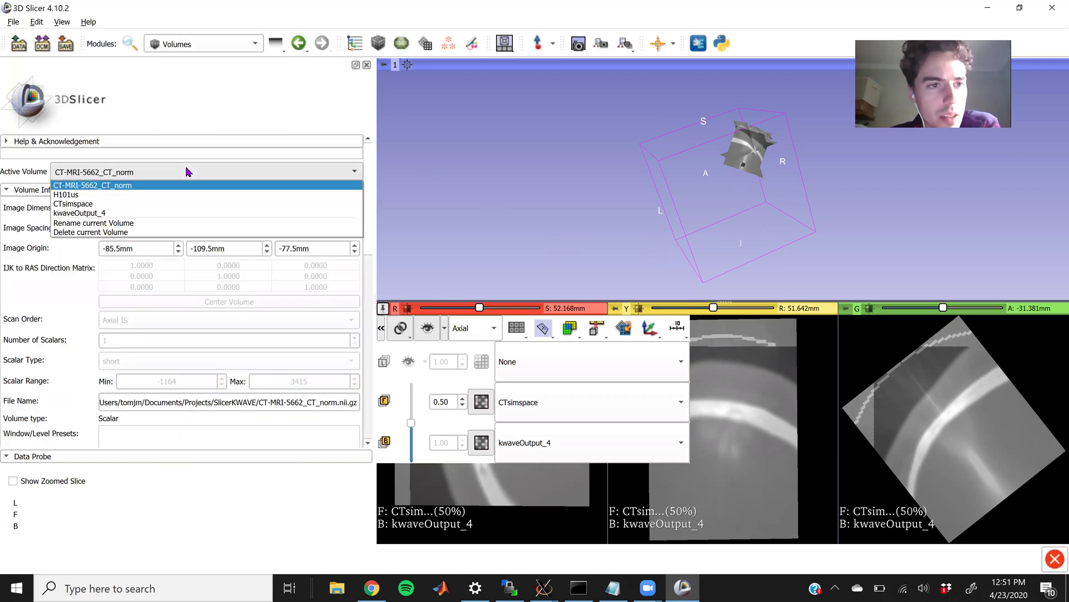
click(166, 215)
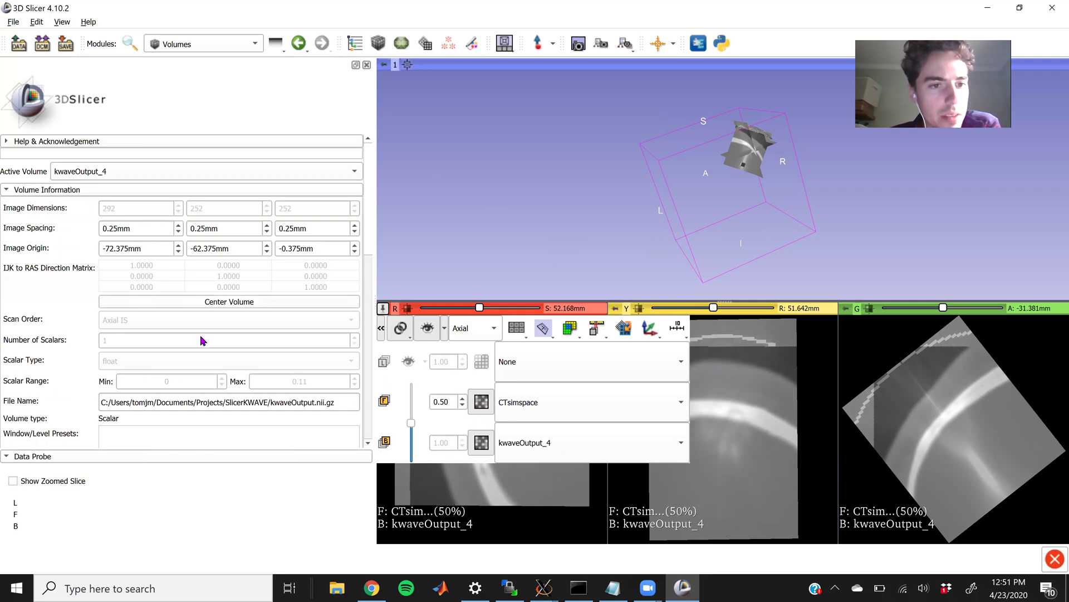
scroll(202, 341, down, 5)
click(187, 277)
scroll(167, 435, down, 3)
scroll(153, 429, up, 3)
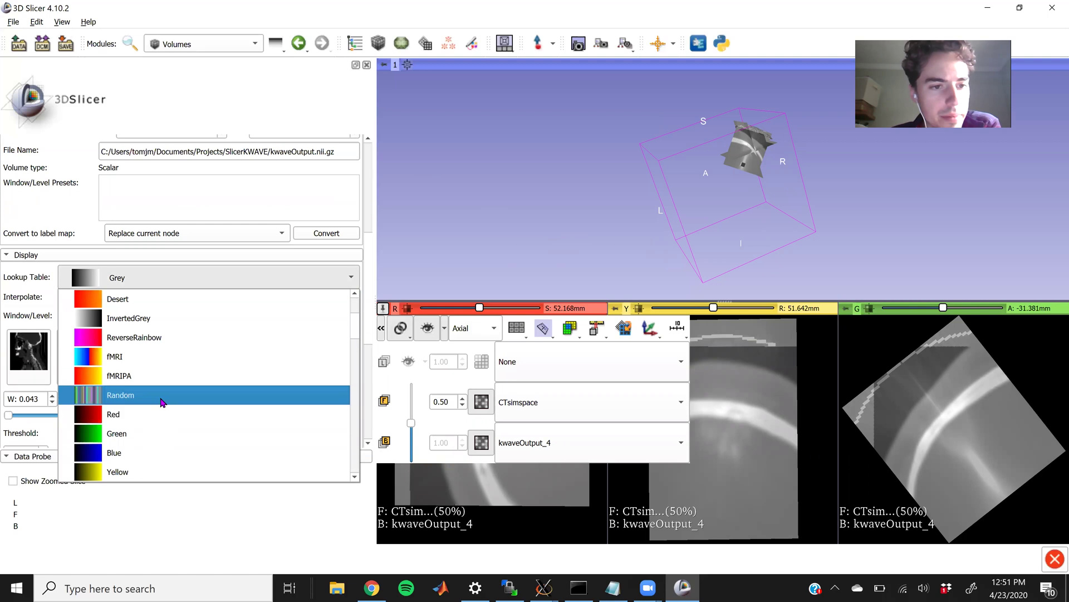
click(159, 415)
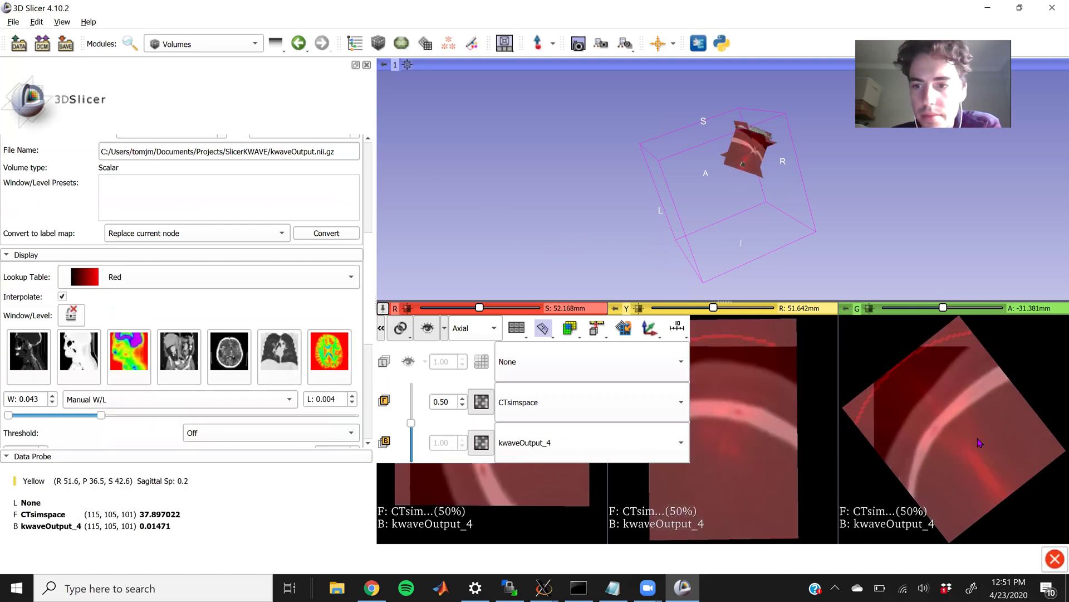
Collapse the slice overlay controls and inspect the simulated field by moving the yellow slice to R 38.642 mm and the red slice to S 36.168 mm
click(381, 331)
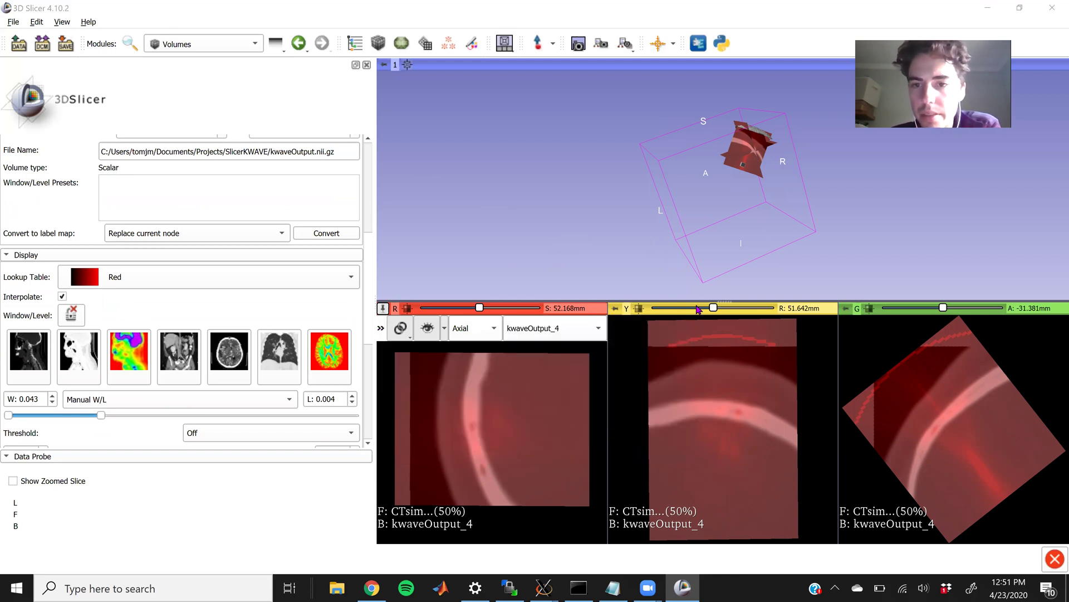
drag(715, 308, 688, 311)
scroll(498, 311, down, 5)
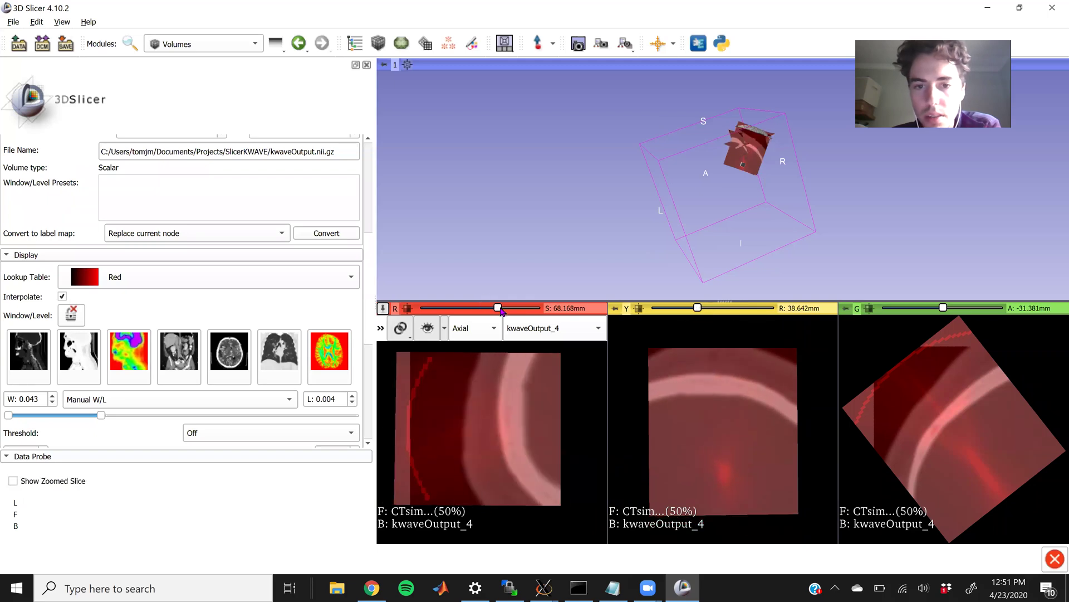
scroll(458, 316, down, 5)
scroll(455, 314, down, 15)
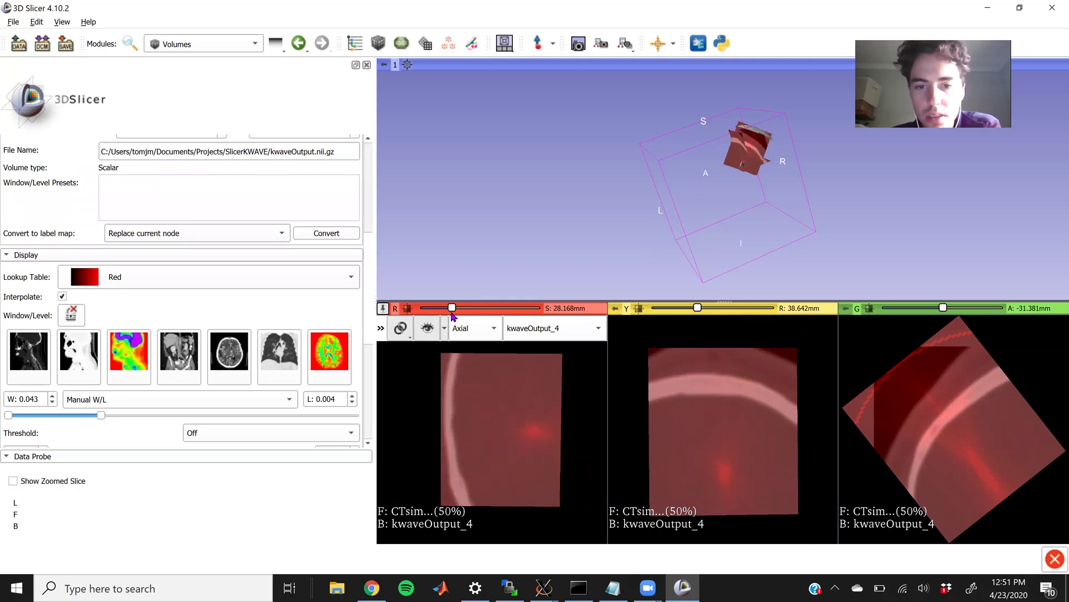
scroll(460, 313, up, 20)
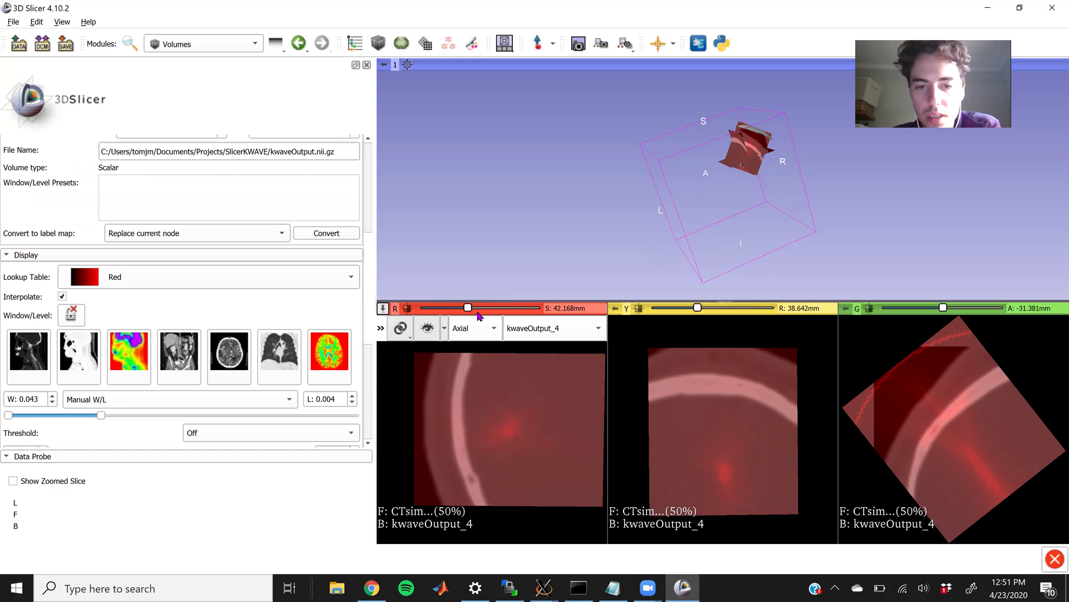
scroll(492, 315, up, 20)
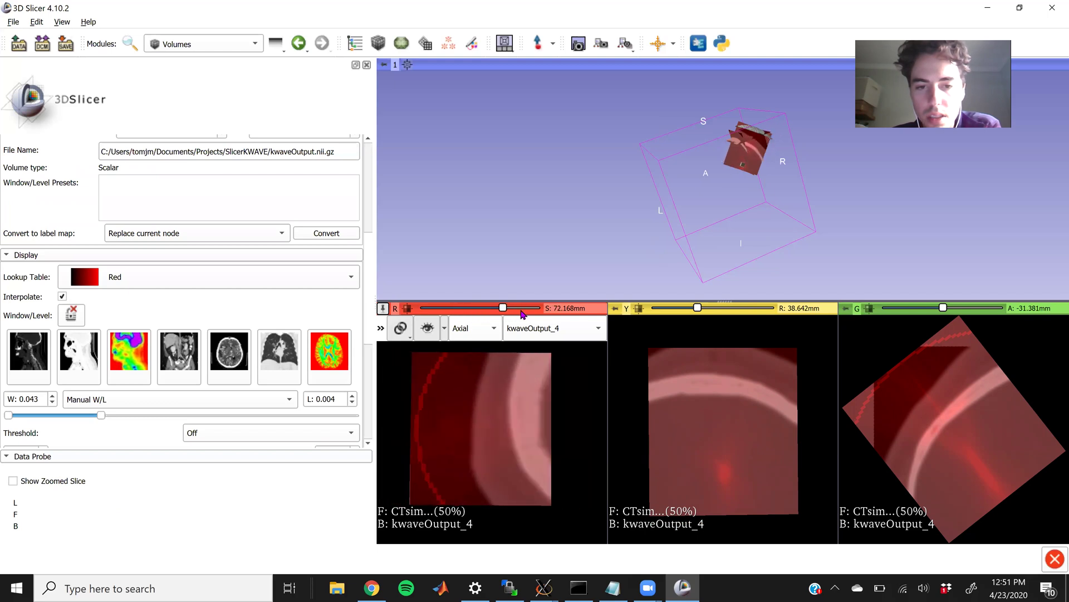
scroll(492, 316, down, 20)
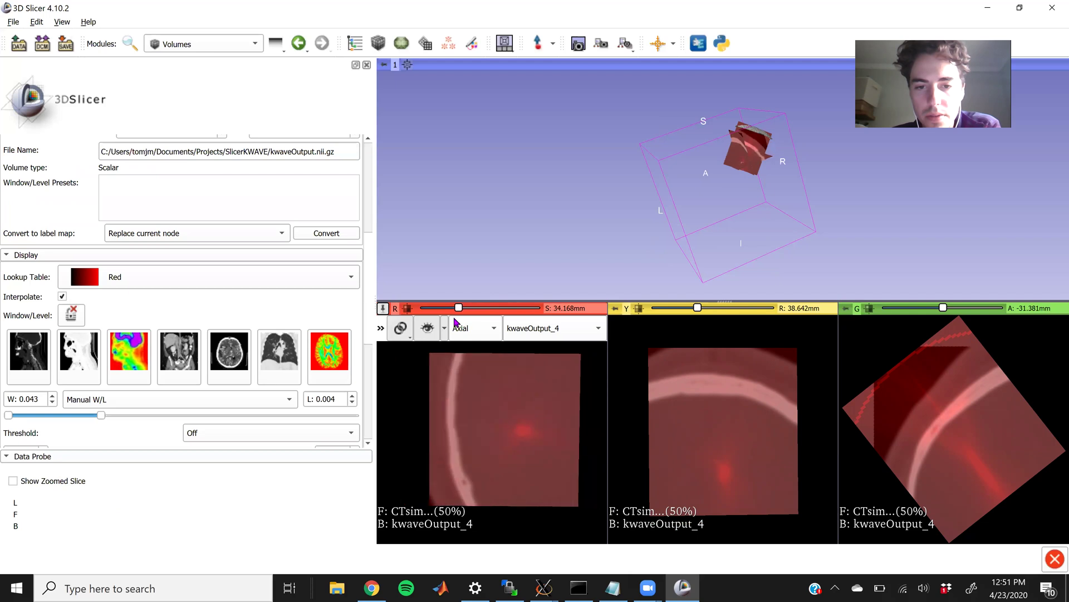
scroll(461, 321, up, 5)
Examine the overlaid slices and the transducer elements above the skull in the 3D view, up close and from several angles
drag(868, 219, 755, 77)
drag(795, 150, 758, 171)
drag(761, 78, 754, 68)
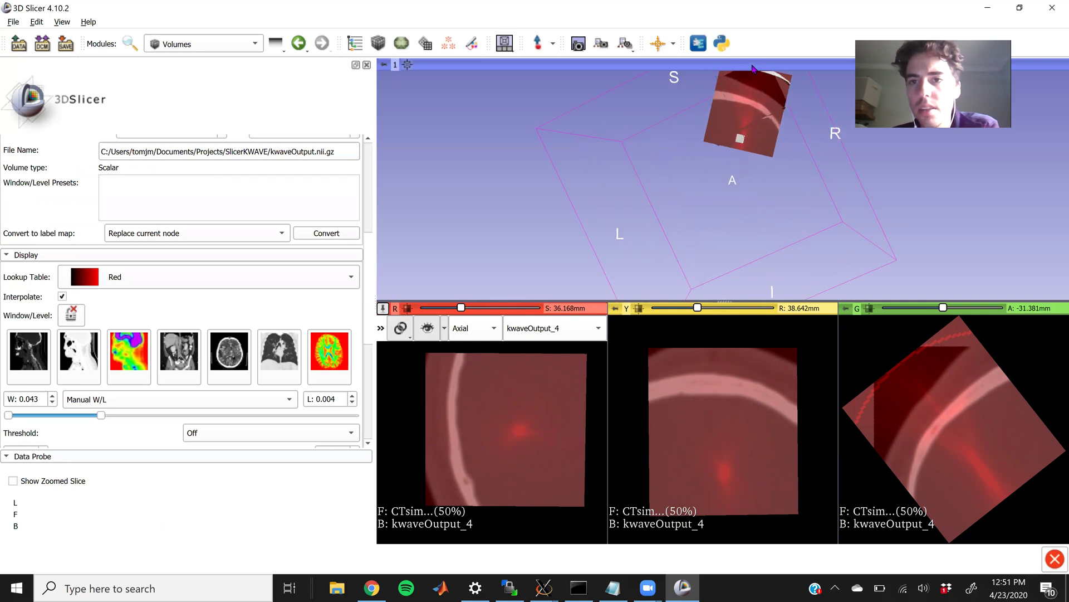
mouse_move(731, 204)
mouse_down()
mouse_move(762, 242)
mouse_move(735, 211)
mouse_up()
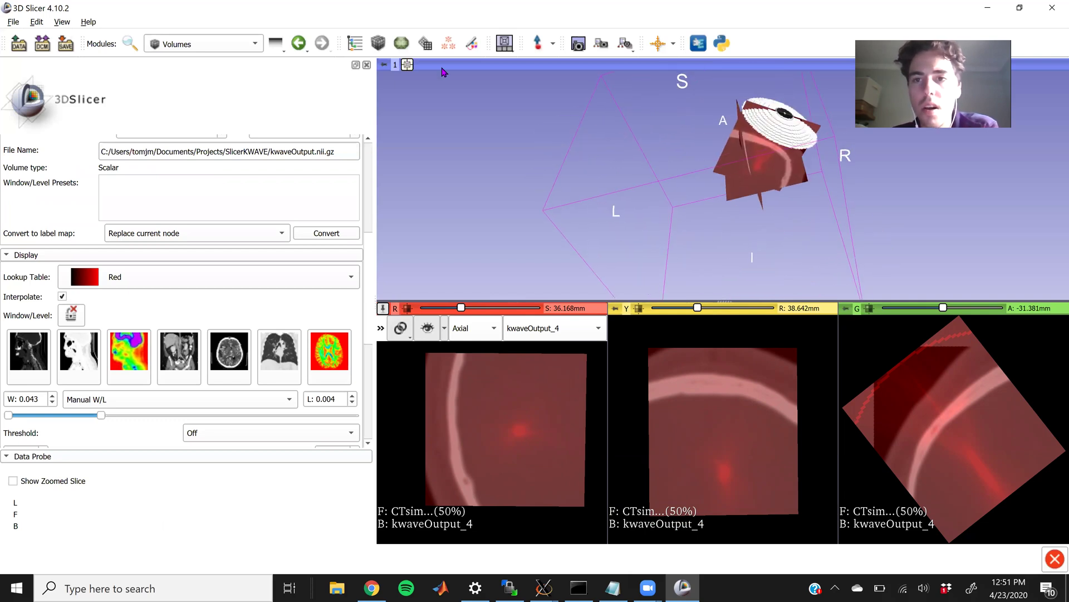
drag(650, 182, 728, 157)
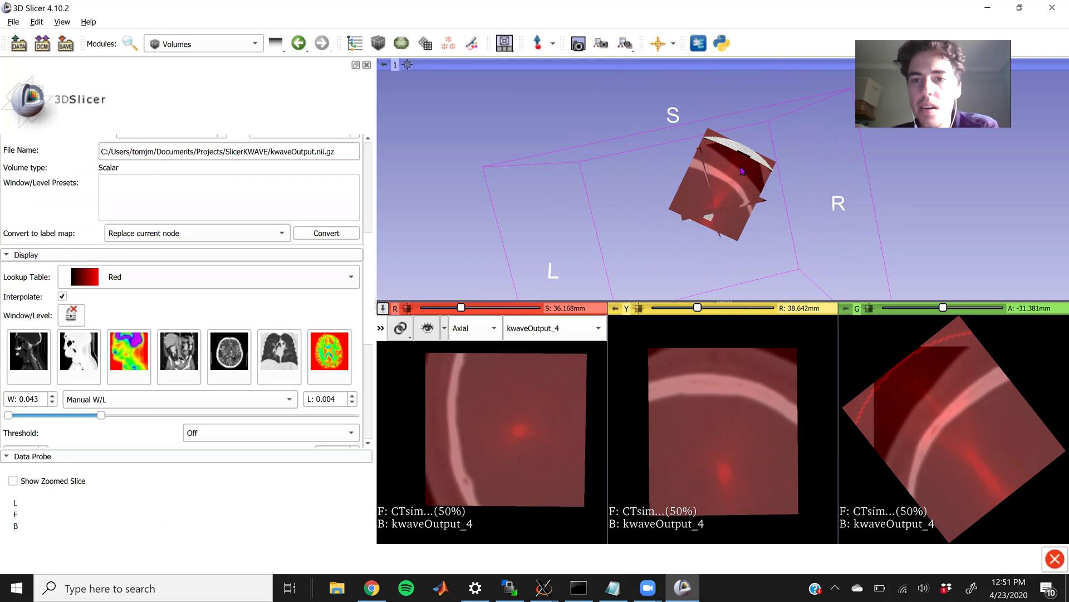
right_drag(740, 167, 774, 236)
drag(773, 236, 716, 192)
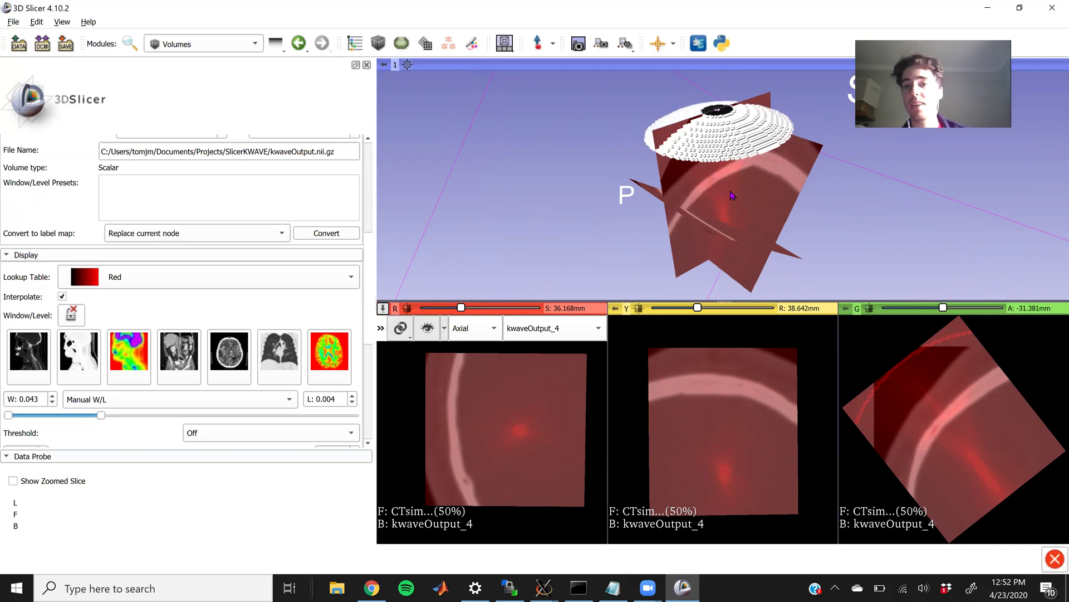
drag(796, 183, 740, 163)
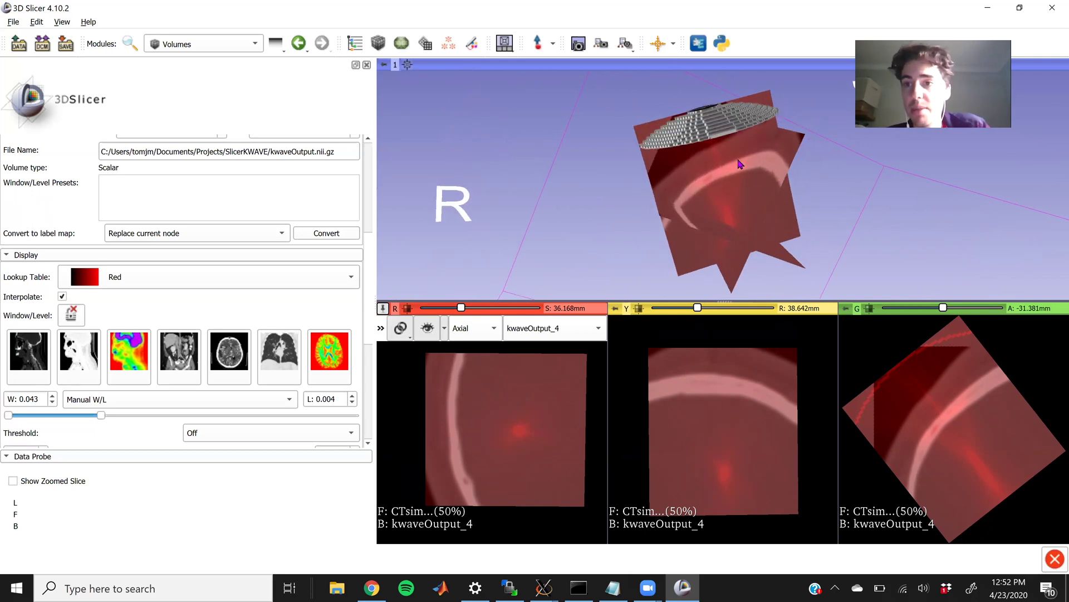